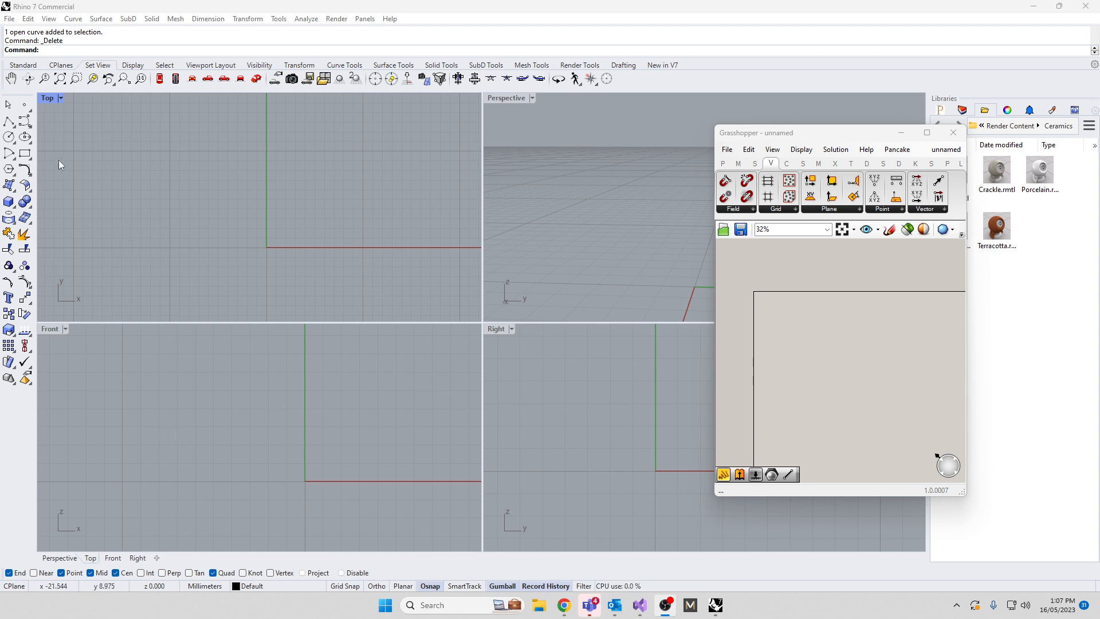
# - Draw a three-control-point curve in the Front view, starting at the origin and rising outward along positive X
pyautogui.click(25, 121)
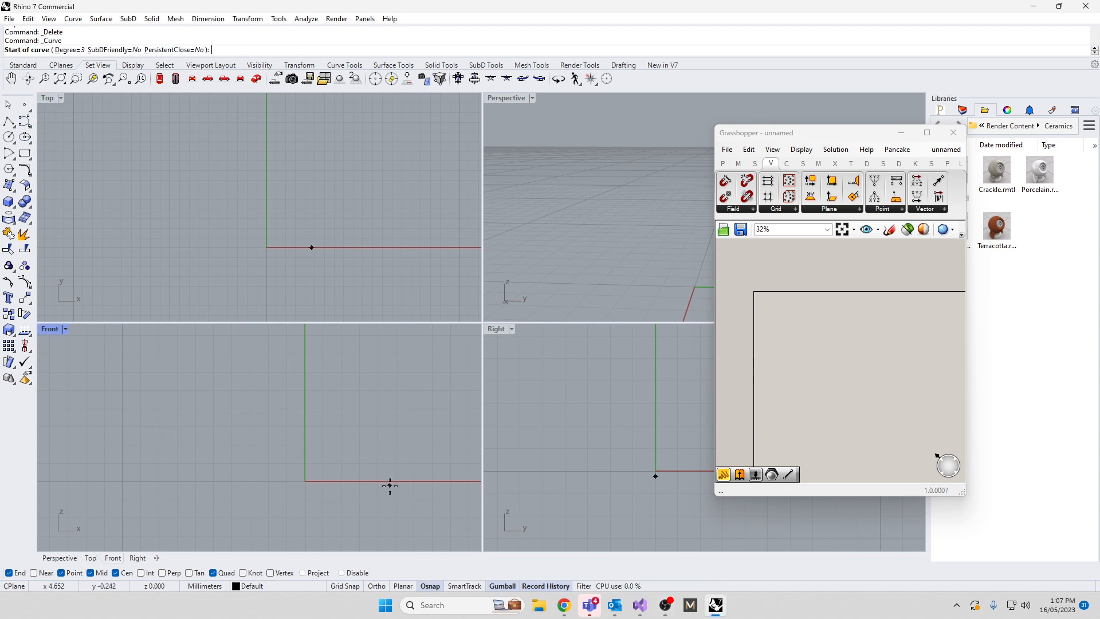
pyautogui.click(305, 481)
pyautogui.click(327, 465)
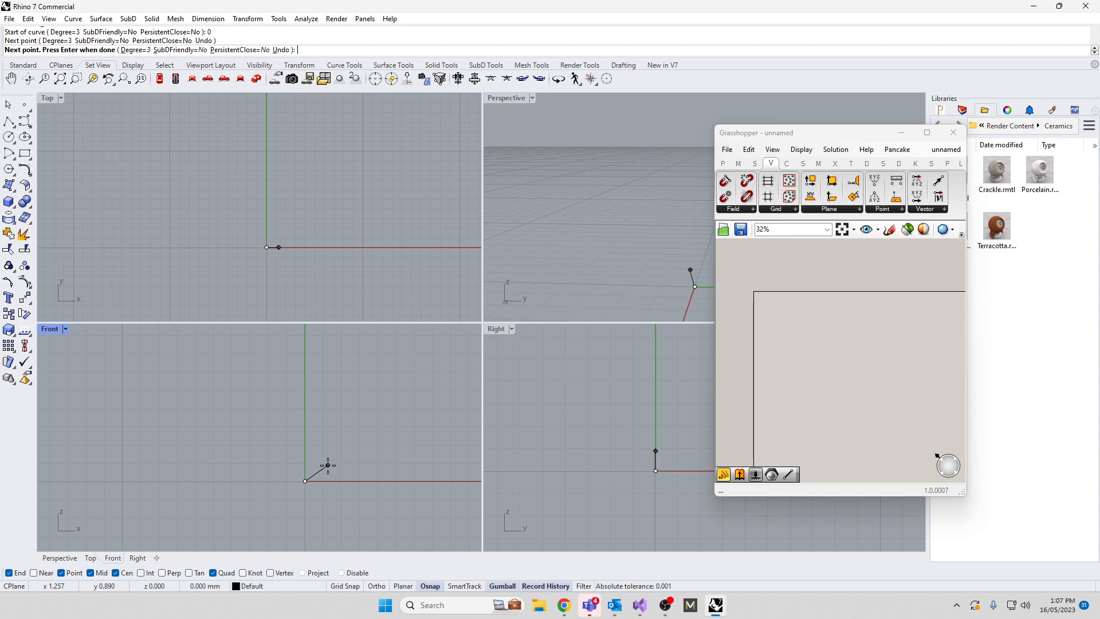
pyautogui.click(338, 424)
pyautogui.press('Return')
# - Pipe the curve with round caps, using a start radius of about 0.59 mm and an end radius of about 0.3 mm
pyautogui.click(336, 445)
pyautogui.write('P')
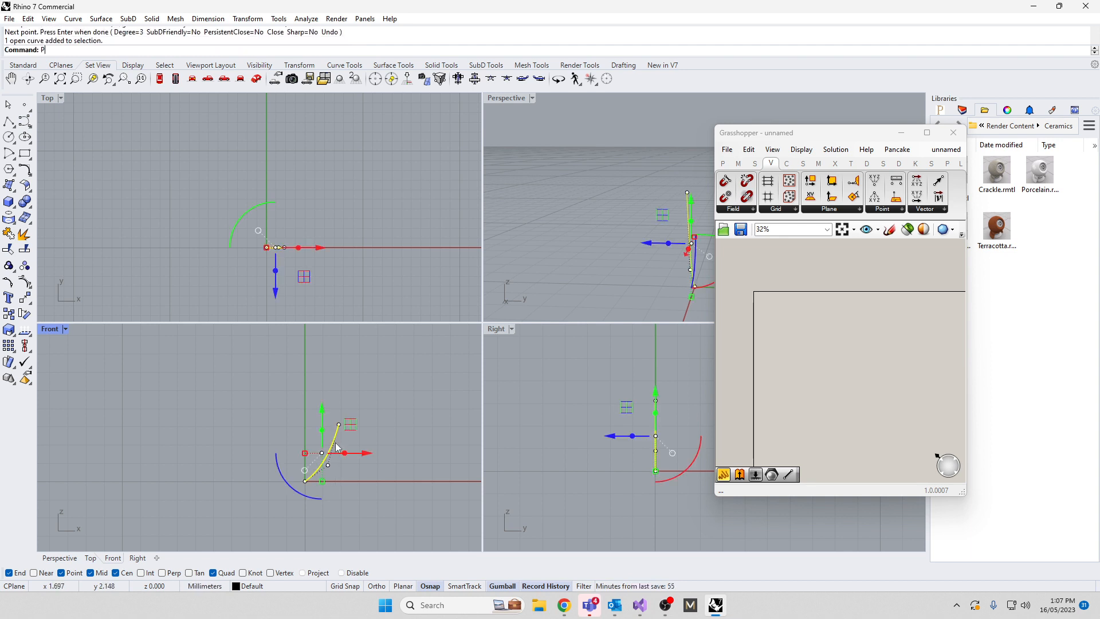
pyautogui.write('ipe')
pyautogui.press('Return')
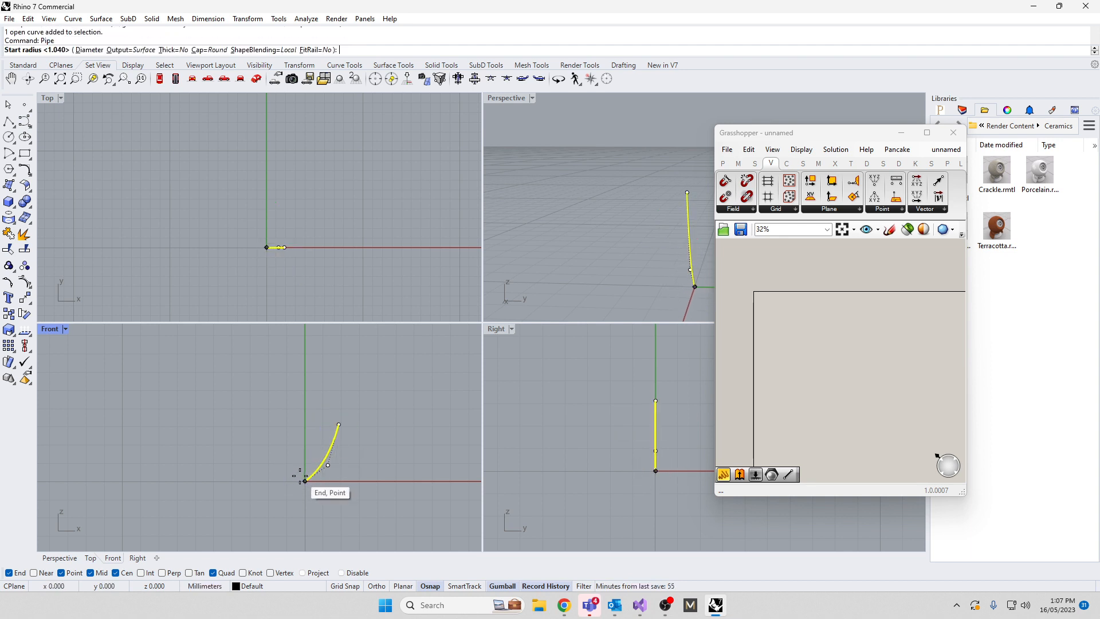
pyautogui.click(297, 473)
pyautogui.scroll(4, 321, 430)
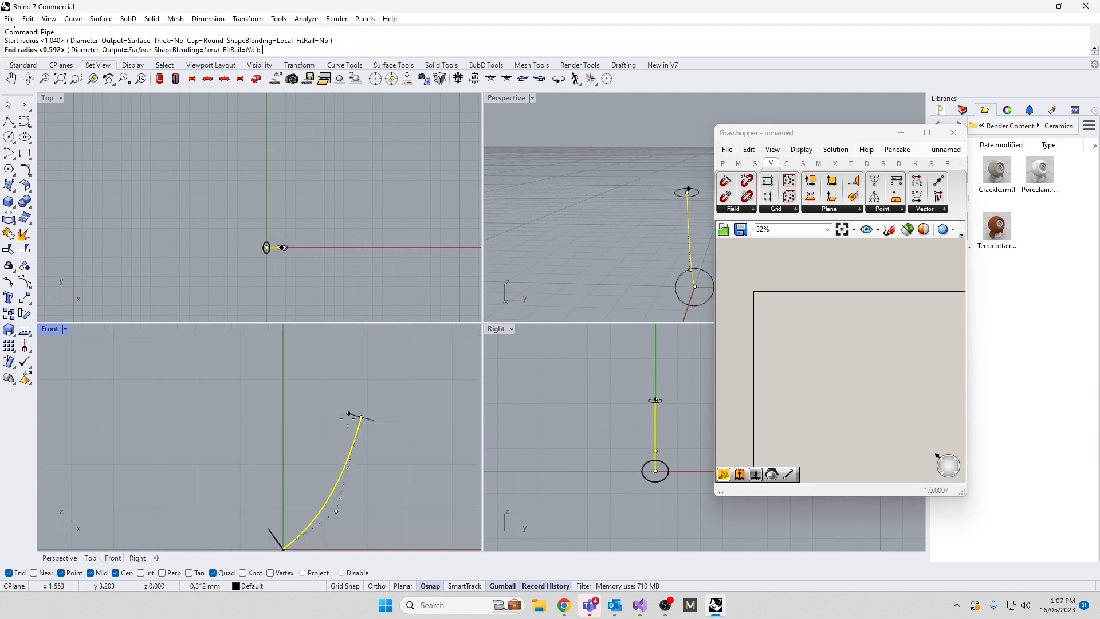
pyautogui.press('Return')
pyautogui.press('Return')
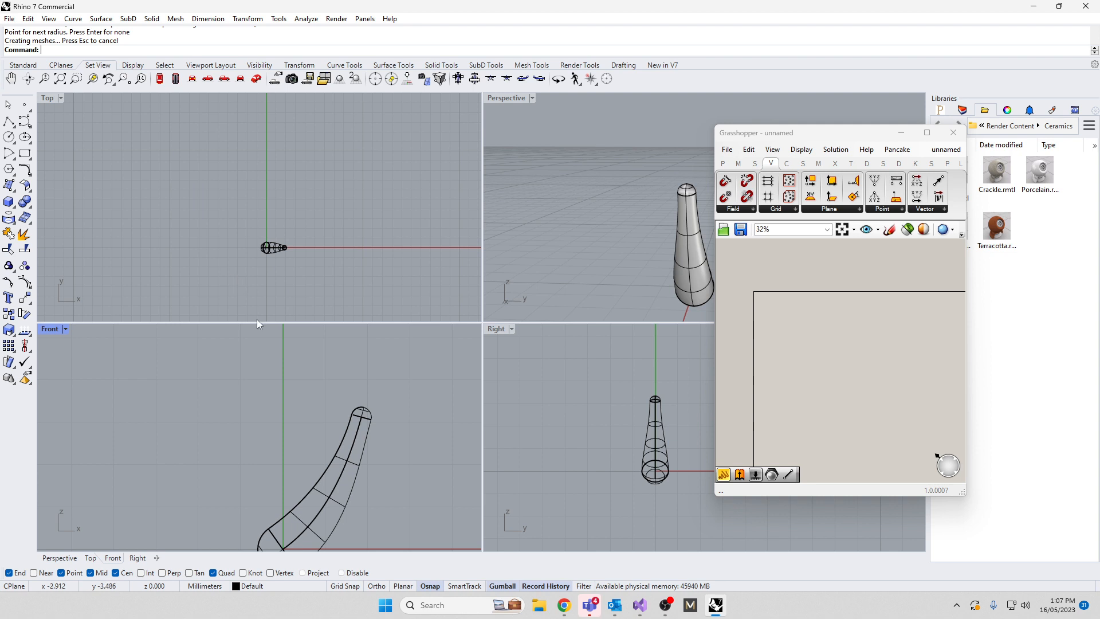
# - Polar-array the pipe in the Top view around the CPlane origin, with 6 items filling 360 degrees
pyautogui.click(325, 470)
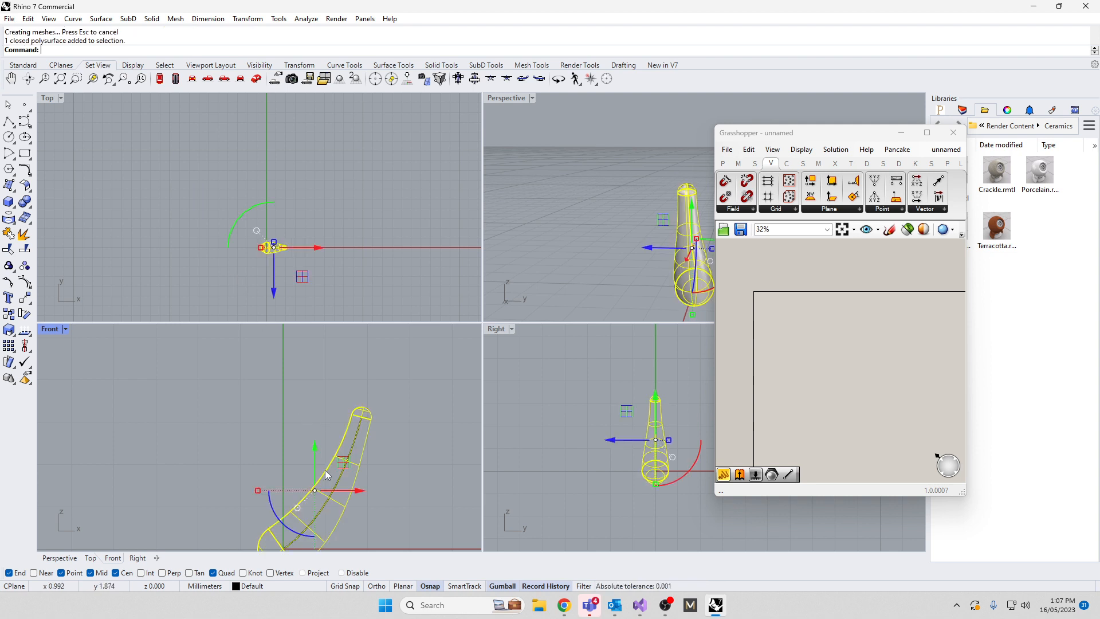
pyautogui.moveTo(167, 256); pyautogui.dragTo(188, 239, button='right')
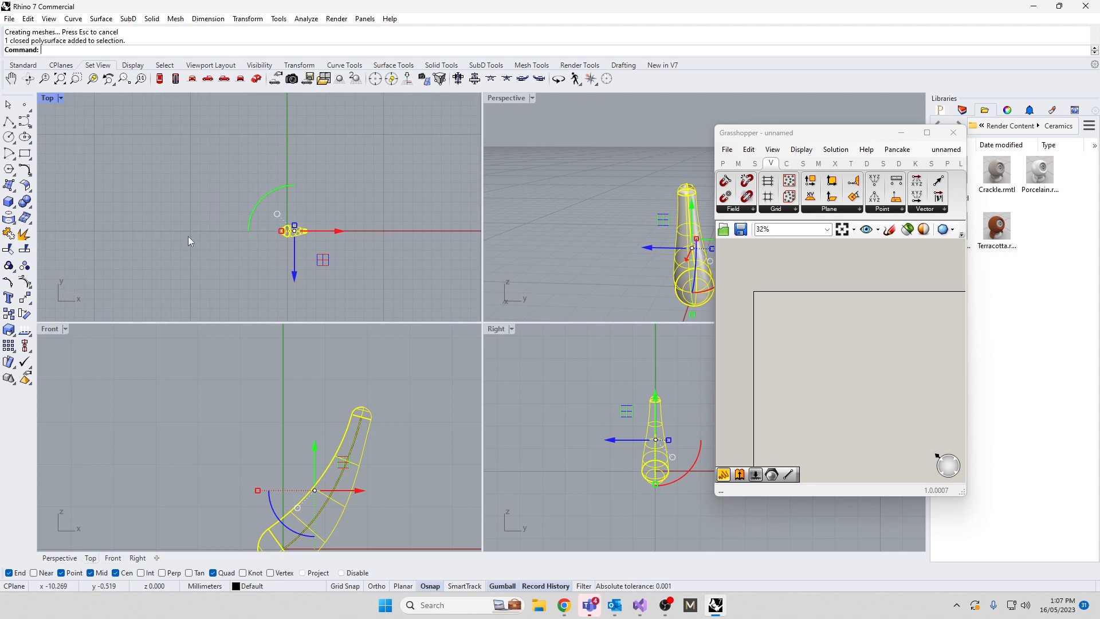
pyautogui.write('ArrayPolar')
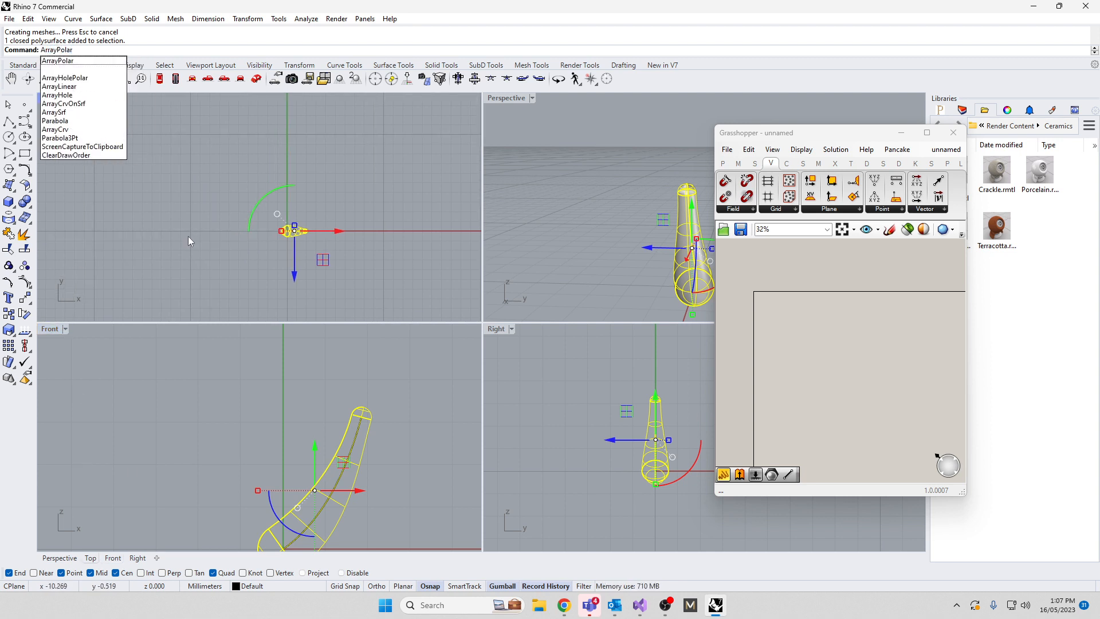
pyautogui.press('Return')
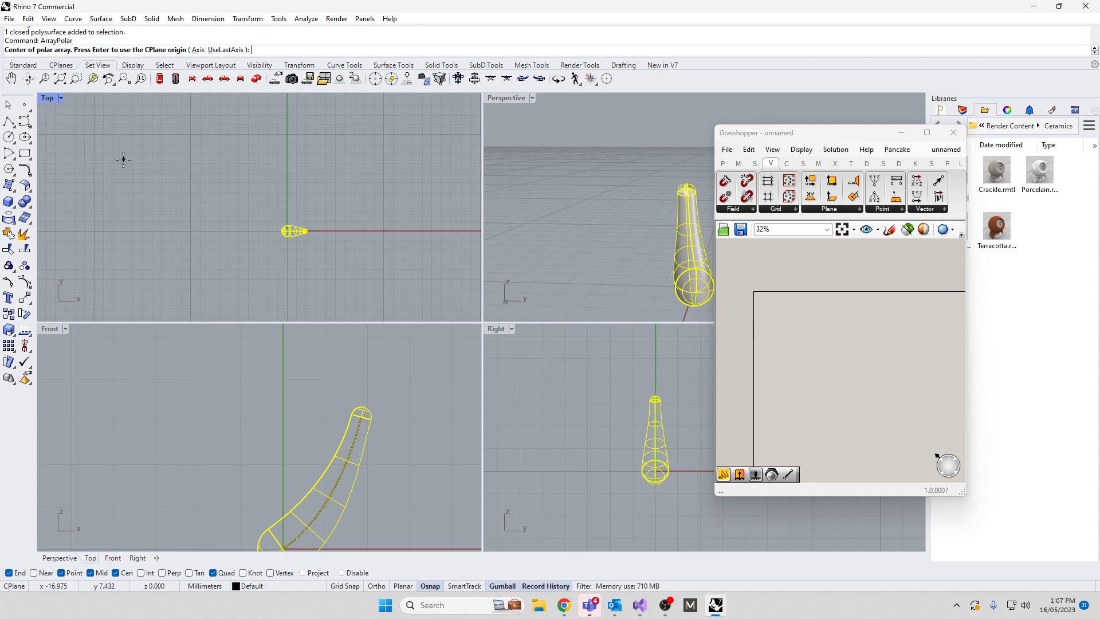
pyautogui.press('Return')
pyautogui.press('Return')
pyautogui.press('Return')
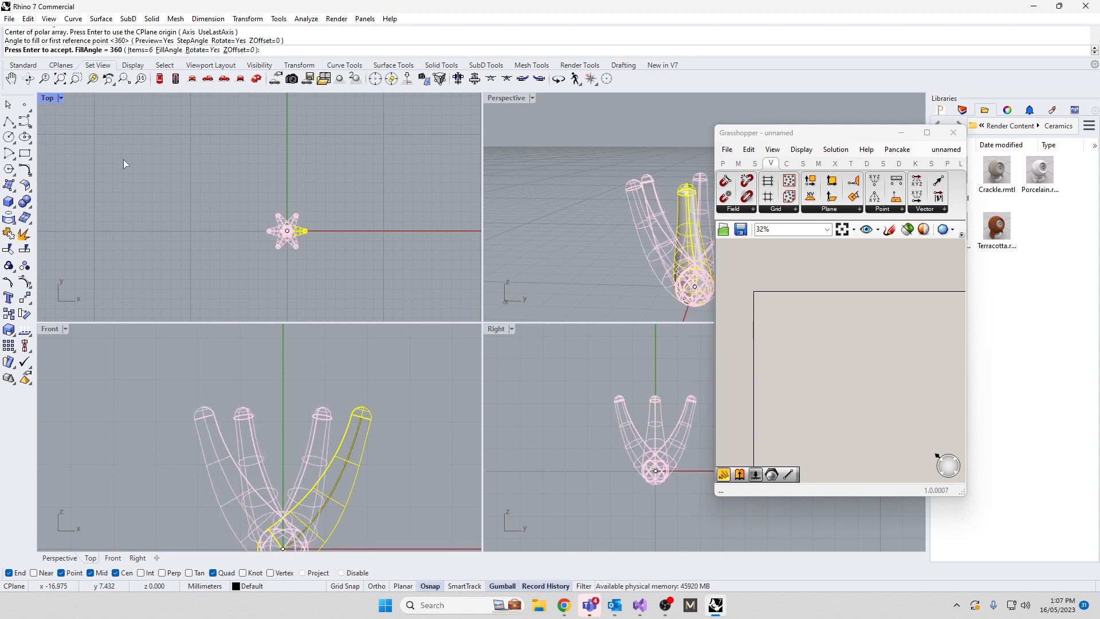
pyautogui.press('Return')
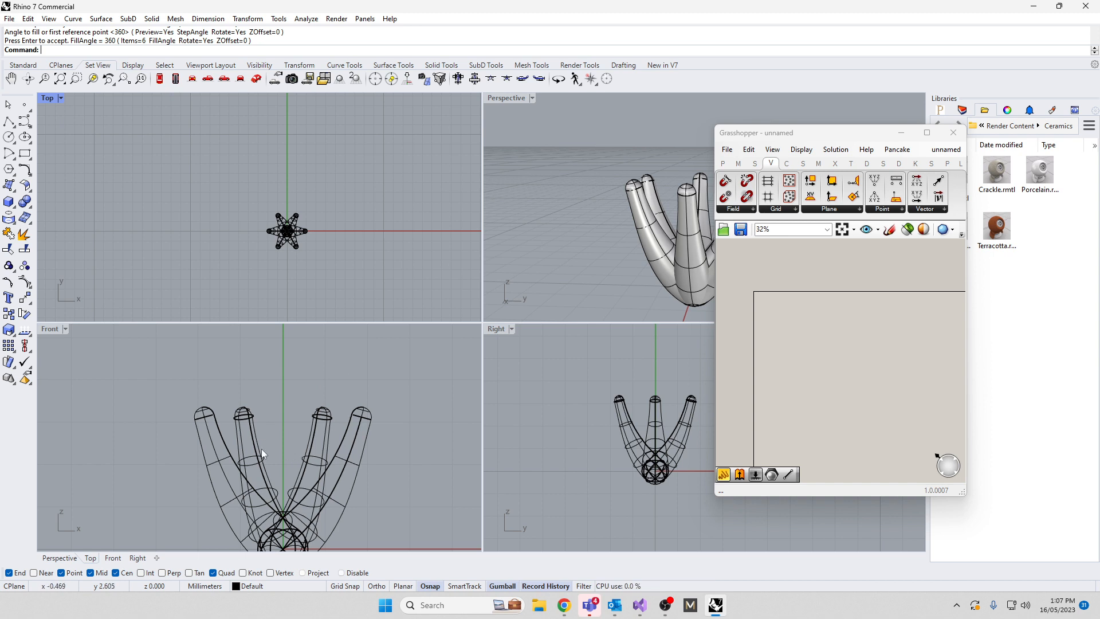
# - Select all six pipe polysurfaces in the Front view and lock them
pyautogui.moveTo(287, 485); pyautogui.dragTo(342, 414, button='right')
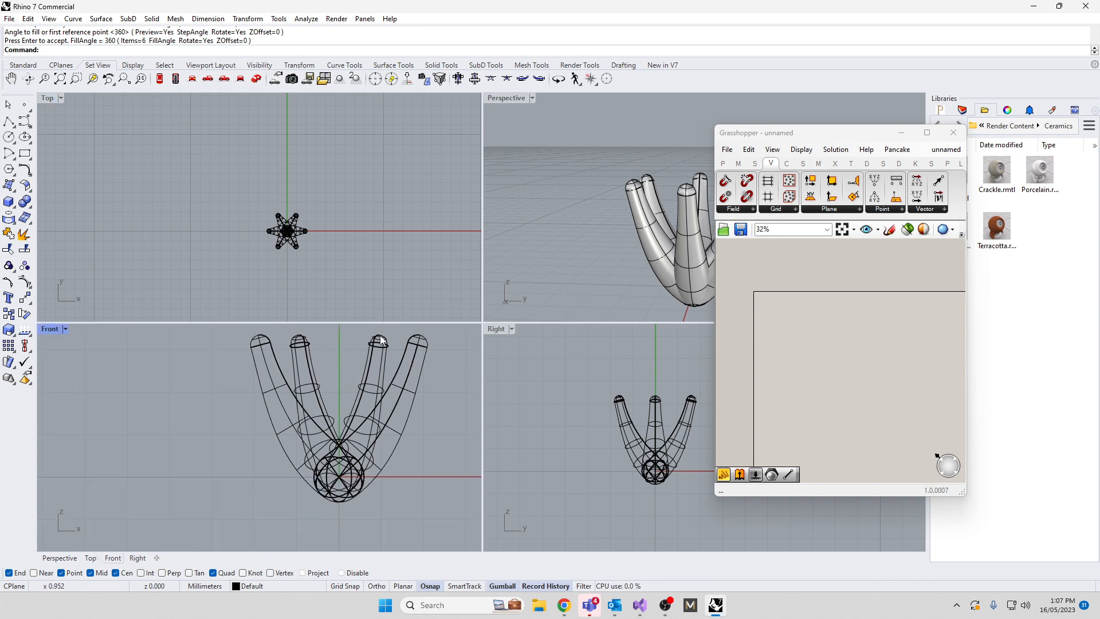
pyautogui.moveTo(395, 335); pyautogui.dragTo(279, 392)
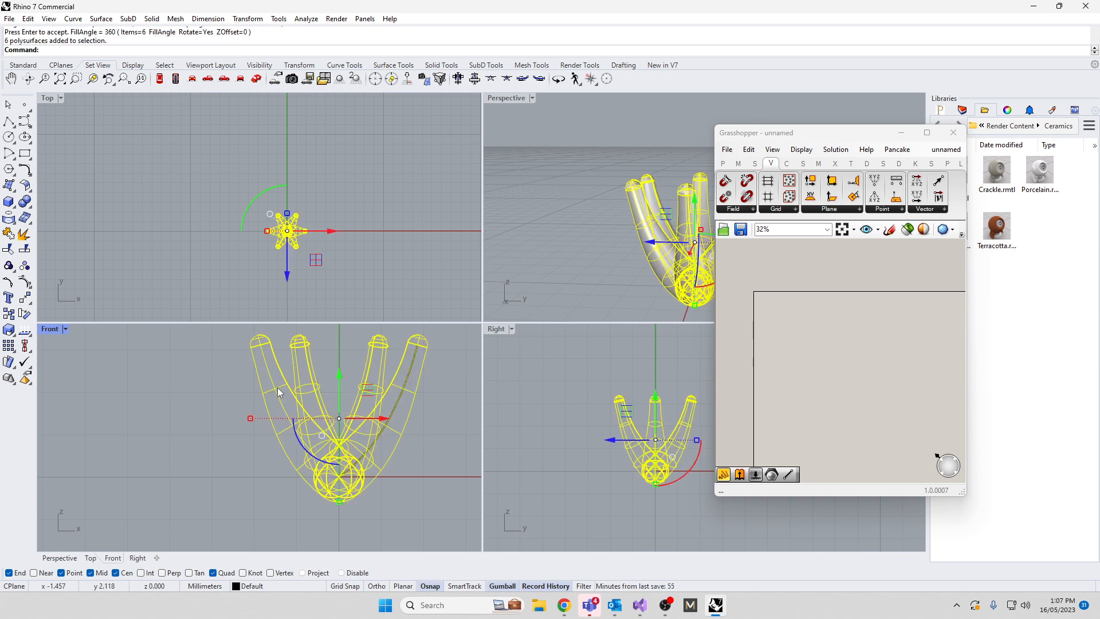
pyautogui.write('Lock')
pyautogui.press('Return')
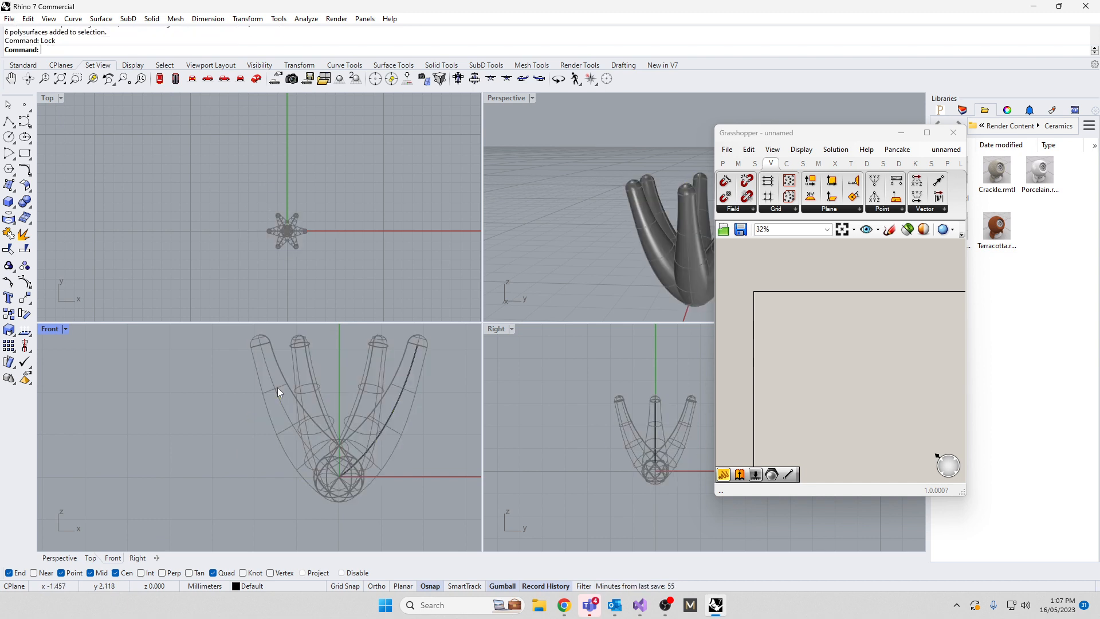
# - Select the original curve and move its middle control point outward in the Front view to make the arms bulge
pyautogui.click(398, 401)
pyautogui.moveTo(354, 441); pyautogui.dragTo(339, 440, button='right')
pyautogui.moveTo(368, 441); pyautogui.dragTo(402, 452)
pyautogui.moveTo(408, 377); pyautogui.dragTo(339, 408, button='right')
# - Move the curve's end control point outward and down in the Front view, and pull it partly back in
pyautogui.click(321, 376)
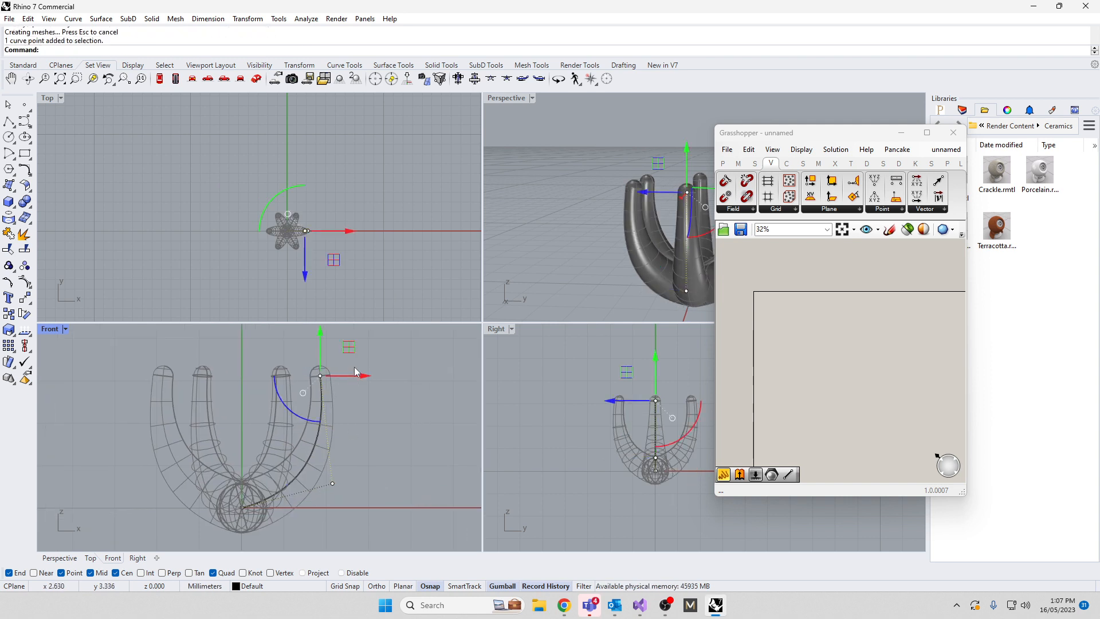
pyautogui.moveTo(349, 346); pyautogui.dragTo(376, 346)
pyautogui.moveTo(579, 261); pyautogui.dragTo(546, 172, button='right')
pyautogui.moveTo(376, 350); pyautogui.dragTo(389, 372)
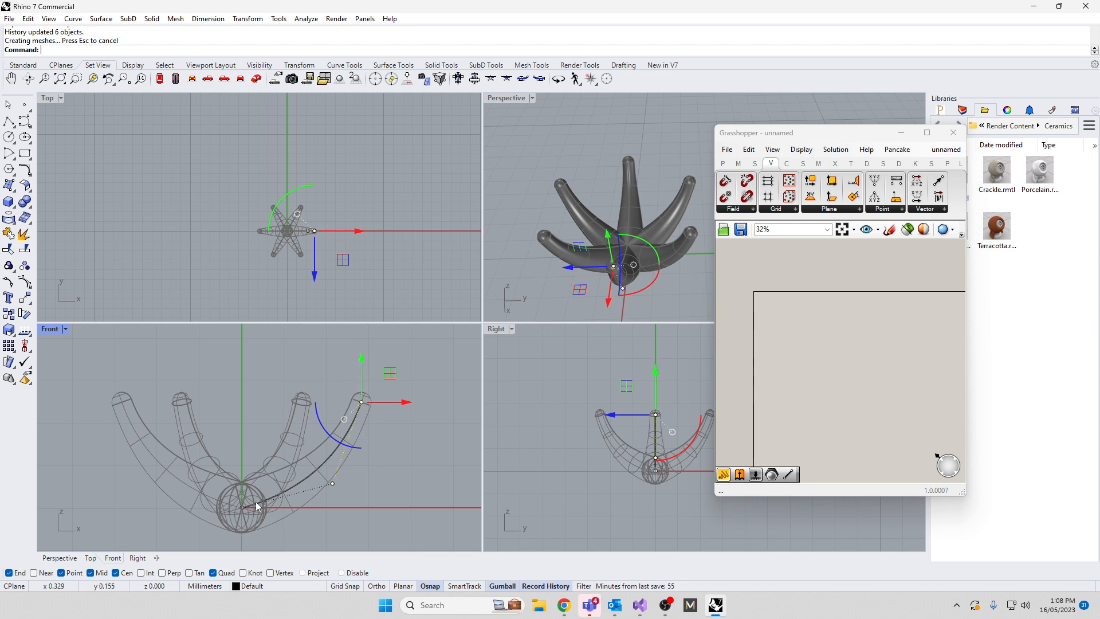
pyautogui.moveTo(398, 375)
pyautogui.mouseDown()
pyautogui.moveTo(368, 360)
pyautogui.moveTo(413, 386)
pyautogui.mouseUp()
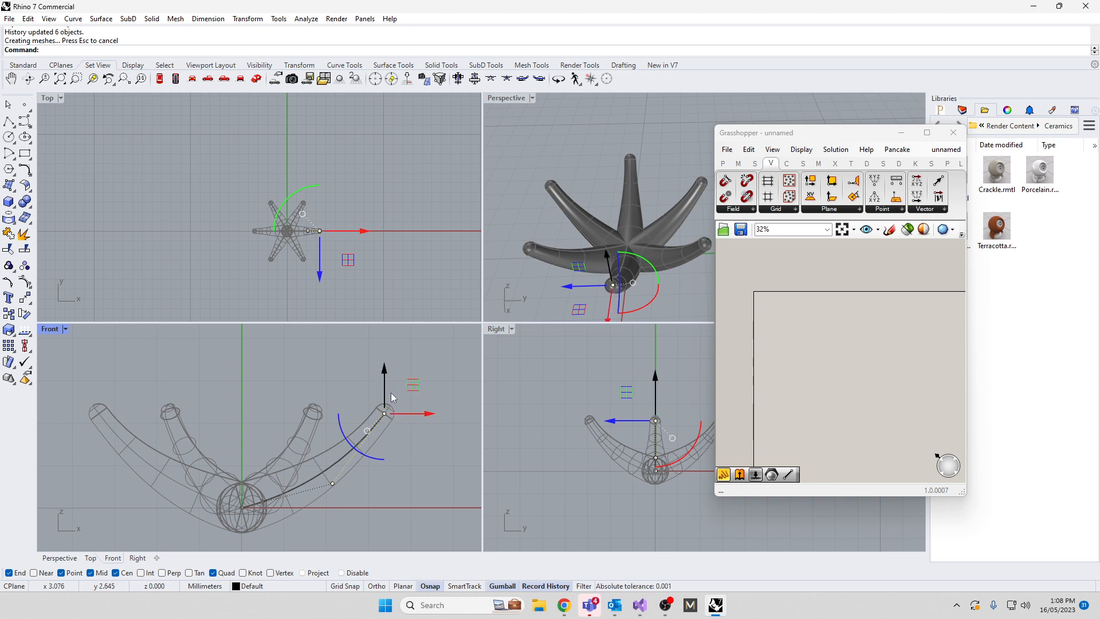
pyautogui.moveTo(411, 385); pyautogui.dragTo(375, 369)
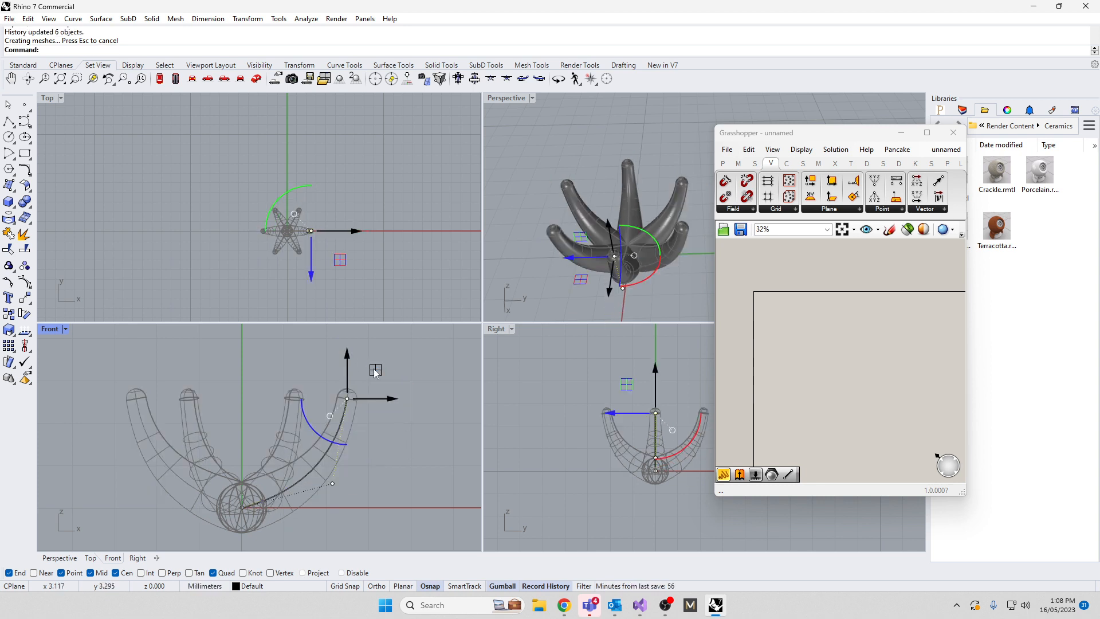
# - Move the curve's middle control point inward and slightly up, and shift its end point inward to straighten the arms
pyautogui.click(333, 486)
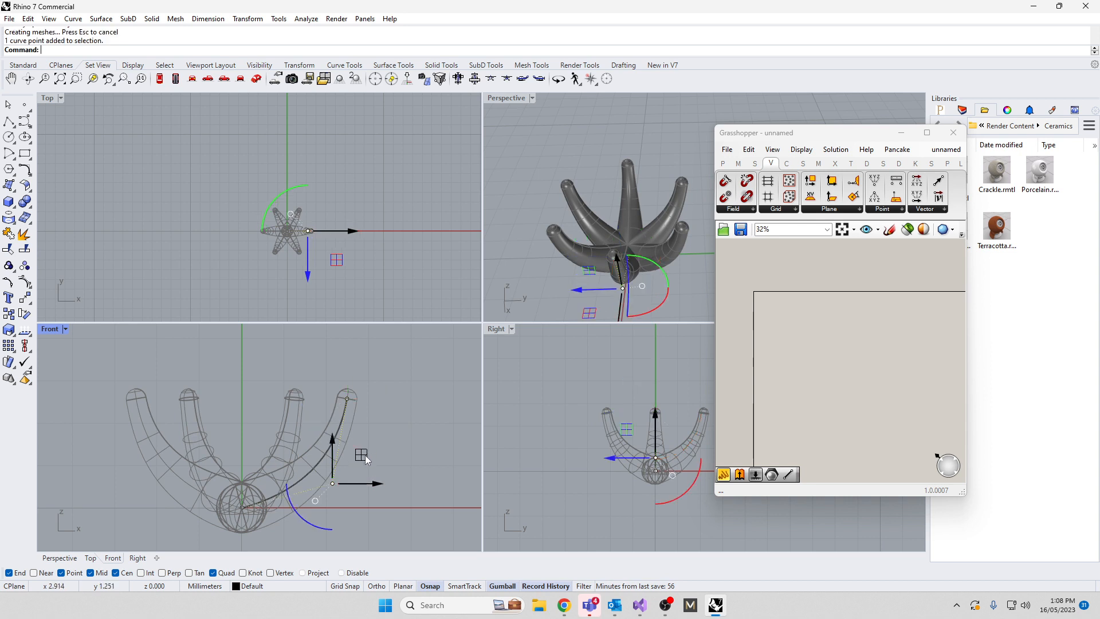
pyautogui.moveTo(365, 456); pyautogui.dragTo(329, 445)
pyautogui.click(347, 399)
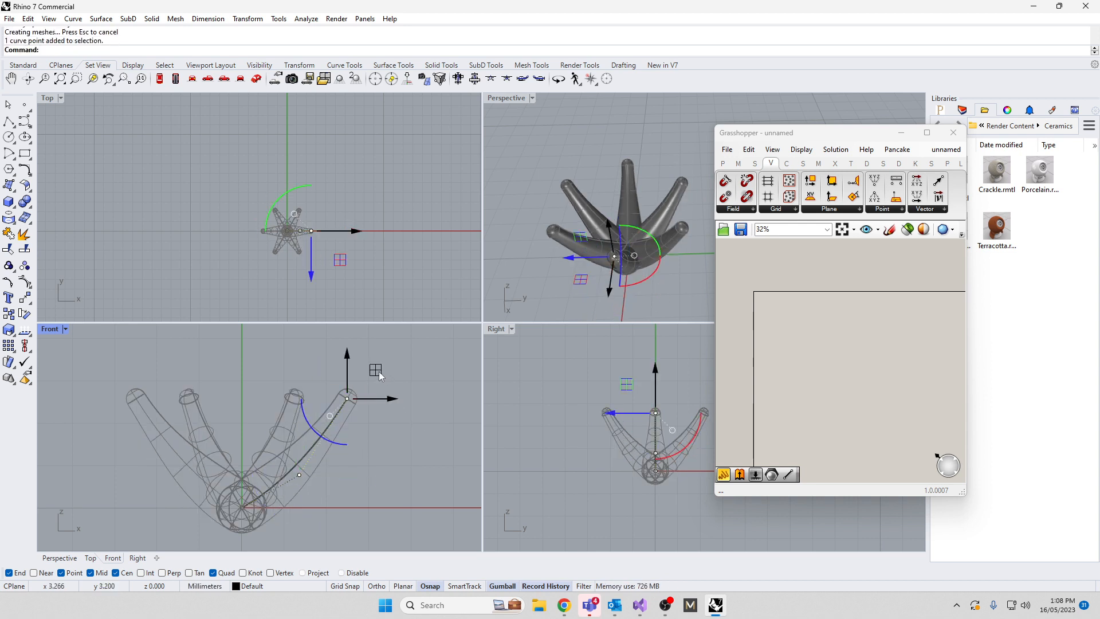
pyautogui.moveTo(378, 373); pyautogui.dragTo(350, 372)
pyautogui.press('Escape')
pyautogui.press('Escape')
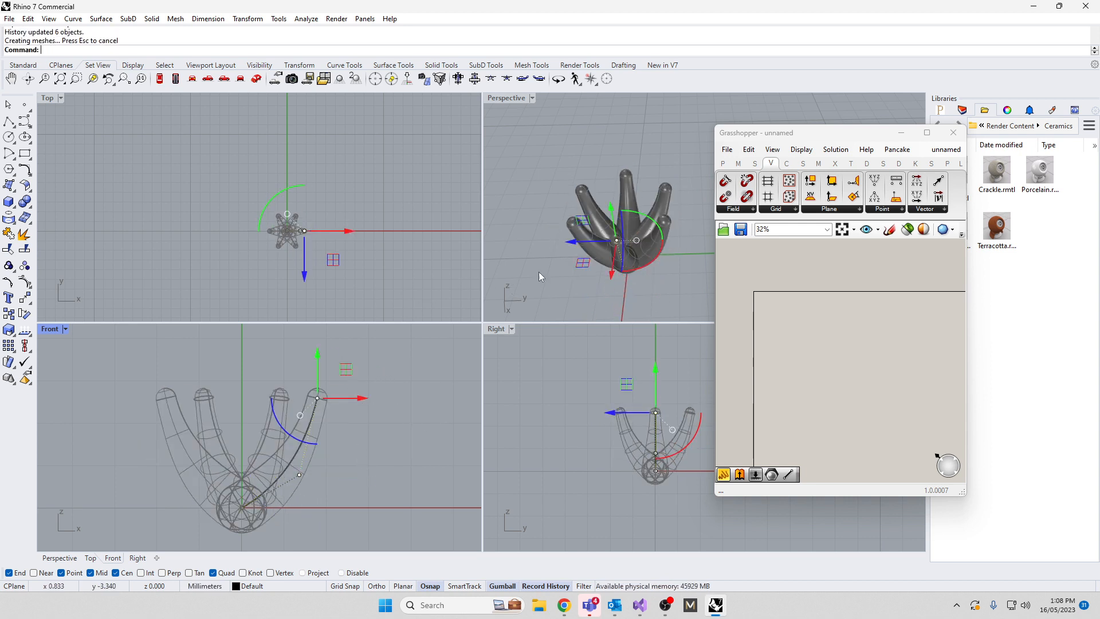
# - Undo the control point moves, locking, polar array, pipe and curve until the model is empty
pyautogui.click(545, 264)
pyautogui.hotkey('ctrl', 'z')
pyautogui.hotkey('ctrl', 'z')
pyautogui.hotkey('ctrl', 'z')
pyautogui.hotkey('ctrl', 'z')
pyautogui.hotkey('ctrl', 'z')
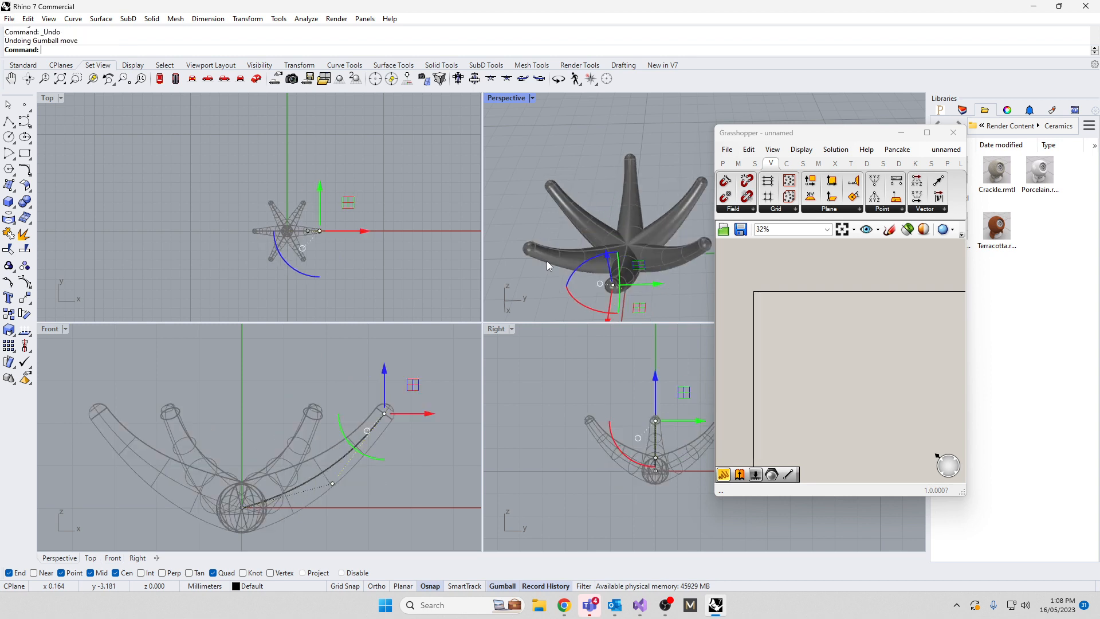
pyautogui.hotkey('ctrl', 'z')
pyautogui.hotkey('ctrl', 'z')
pyautogui.hotkey('ctrl', 'z')
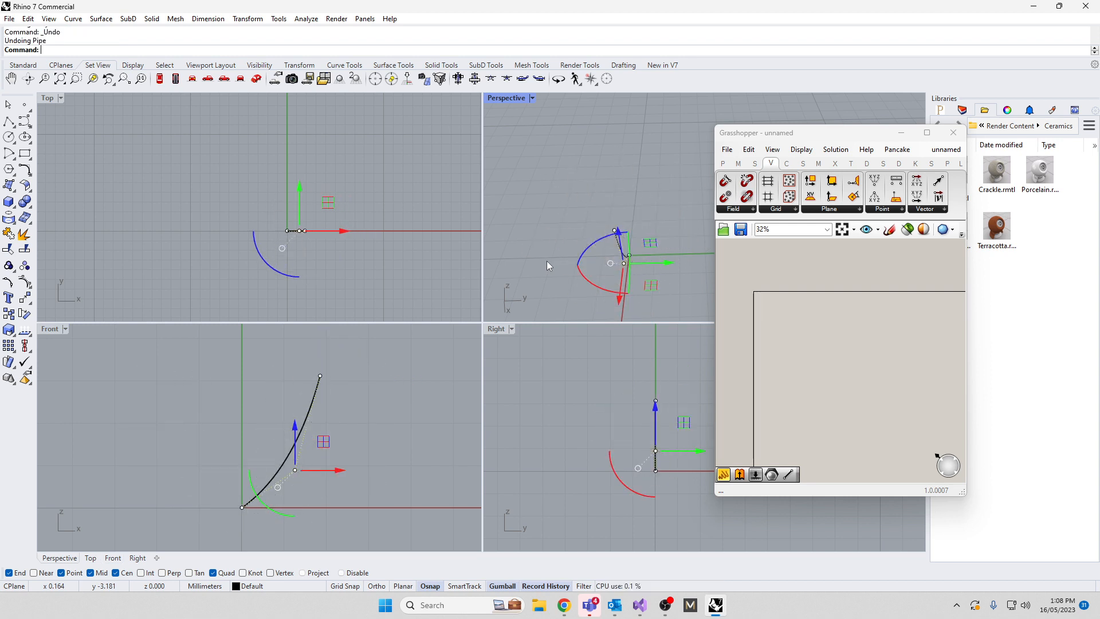
pyautogui.click(297, 438)
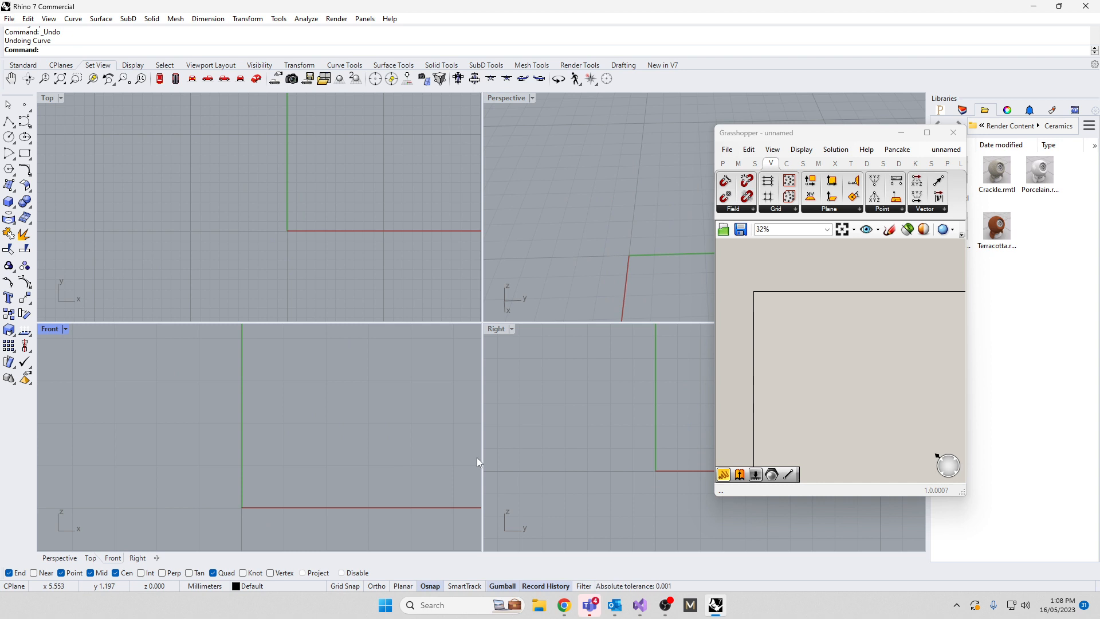
# - Enlarge the Grasshopper window and move it clear of the Top and Front viewports, with the canvas at 100% zoom
pyautogui.moveTo(717, 493); pyautogui.dragTo(653, 510)
pyautogui.scroll(3, 716, 368)
pyautogui.scroll(-1, 720, 367)
pyautogui.moveTo(721, 327); pyautogui.dragTo(781, 381, button='right')
pyautogui.scroll(3, 765, 343)
pyautogui.scroll(2, 720, 377)
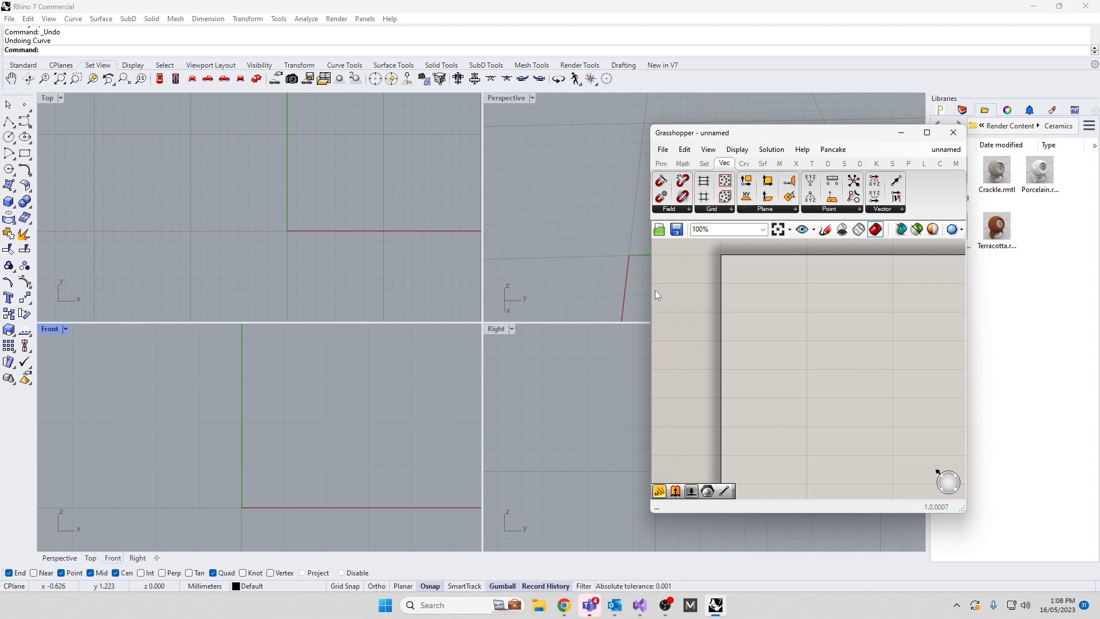
pyautogui.moveTo(648, 289); pyautogui.dragTo(366, 283)
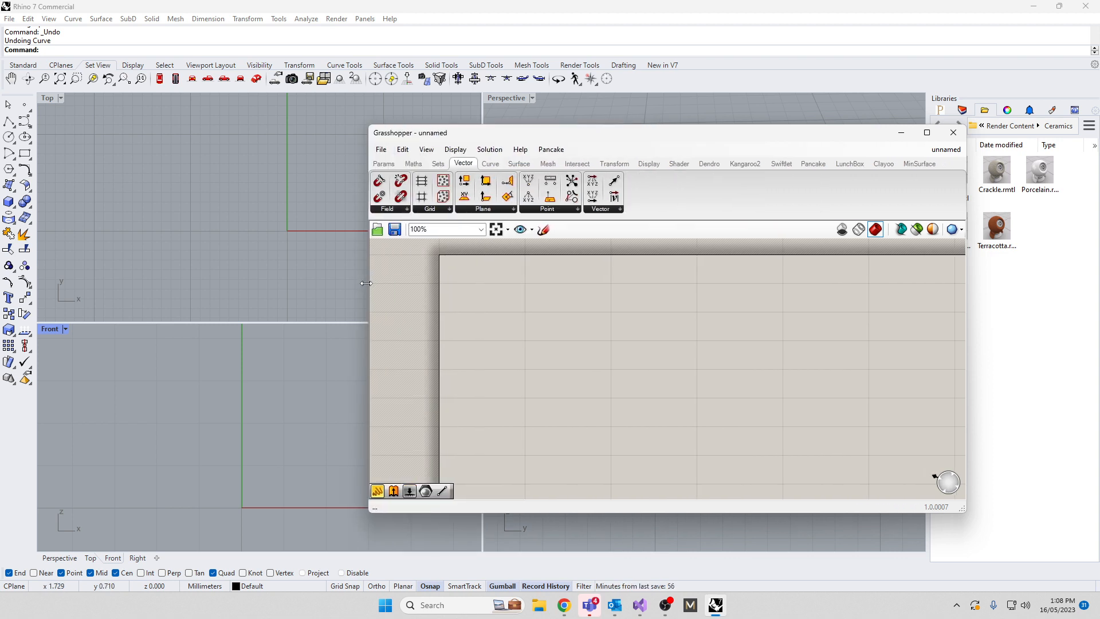
pyautogui.moveTo(462, 134); pyautogui.dragTo(667, 135)
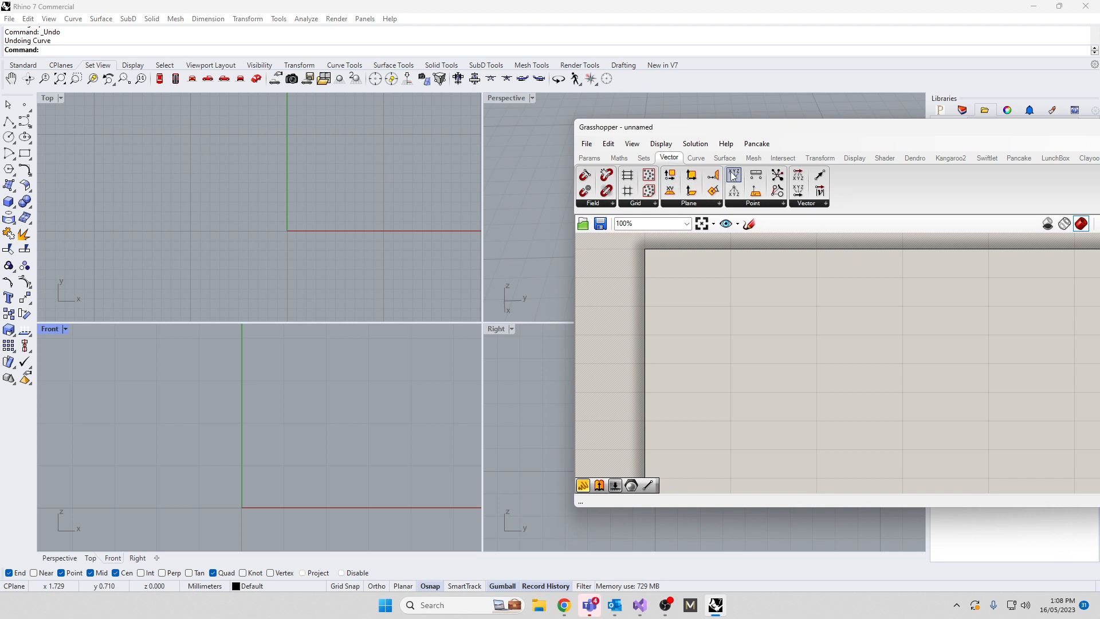
# - Place a Construct Point component on the Grasshopper canvas
pyautogui.moveTo(734, 175); pyautogui.dragTo(777, 287)
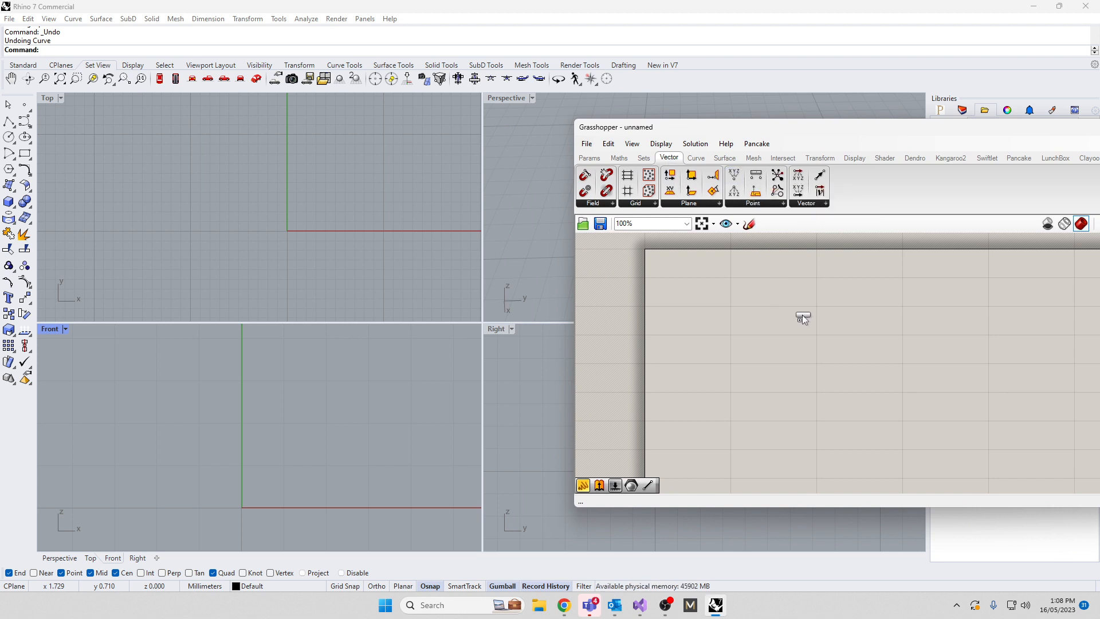
pyautogui.moveTo(862, 314); pyautogui.dragTo(862, 314)
pyautogui.click(862, 314)
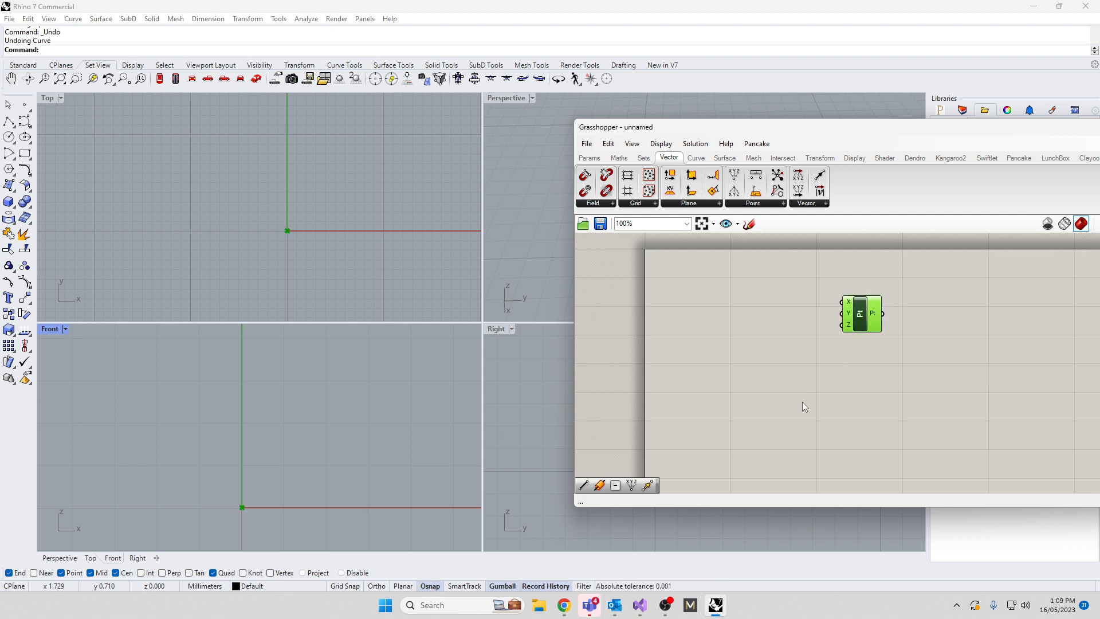
# - Duplicate the Construct Point component twice and stack the three components in a vertical column
pyautogui.hotkey('ctrl', 'v')
pyautogui.hotkey('ctrl', 'v')
pyautogui.moveTo(873, 330); pyautogui.dragTo(865, 400)
pyautogui.click(865, 328)
pyautogui.moveTo(866, 328); pyautogui.dragTo(859, 358)
pyautogui.moveTo(858, 395); pyautogui.dragTo(856, 389)
pyautogui.click(833, 414)
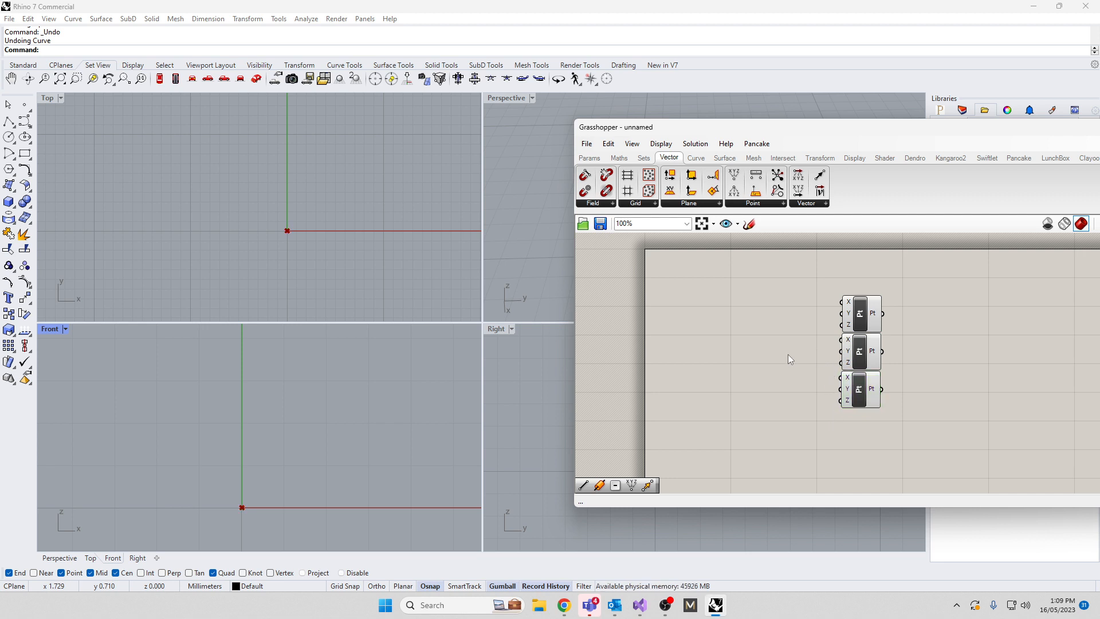
# - Add a Number Slider with the value 3.0 beside the three Construct Point components
pyautogui.moveTo(270, 509); pyautogui.dragTo(277, 473, button='right')
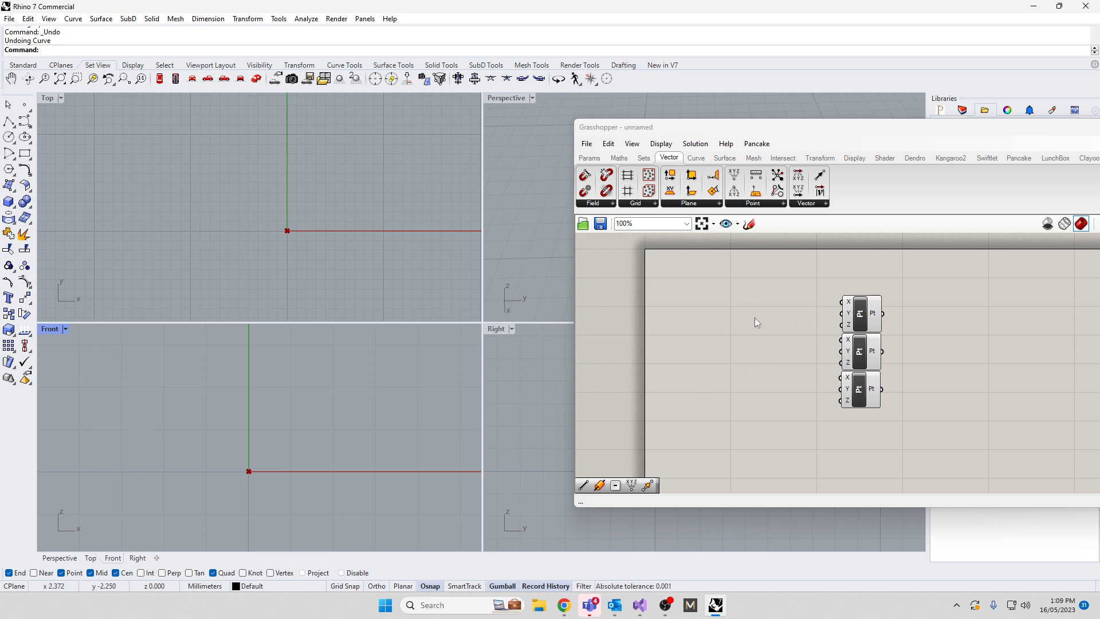
pyautogui.doubleClick(722, 380)
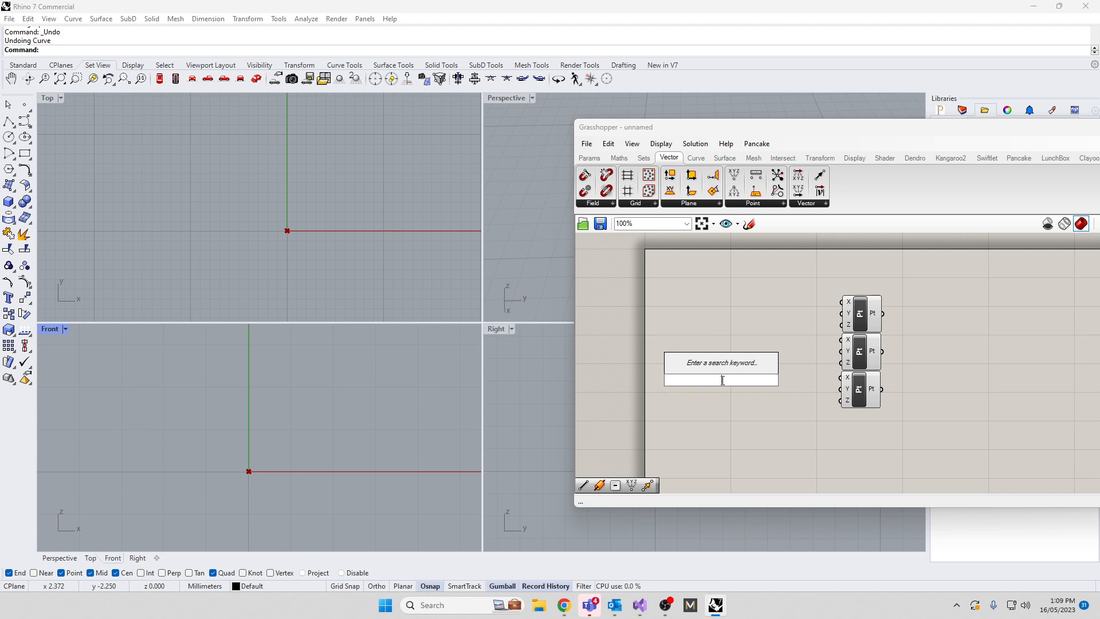
pyautogui.write('3')
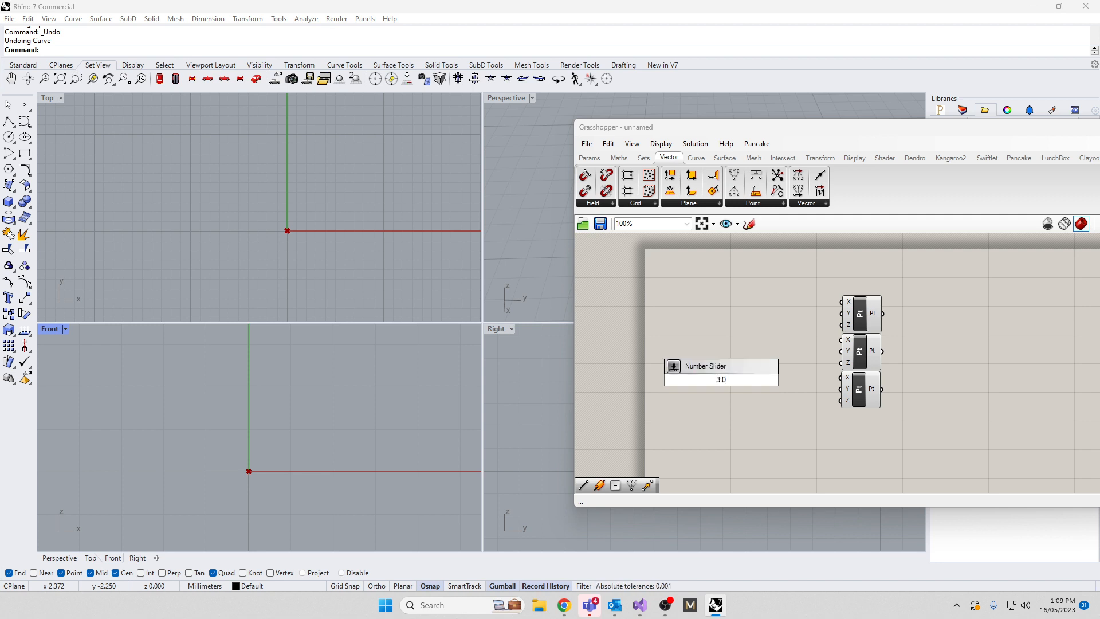
pyautogui.press('Return')
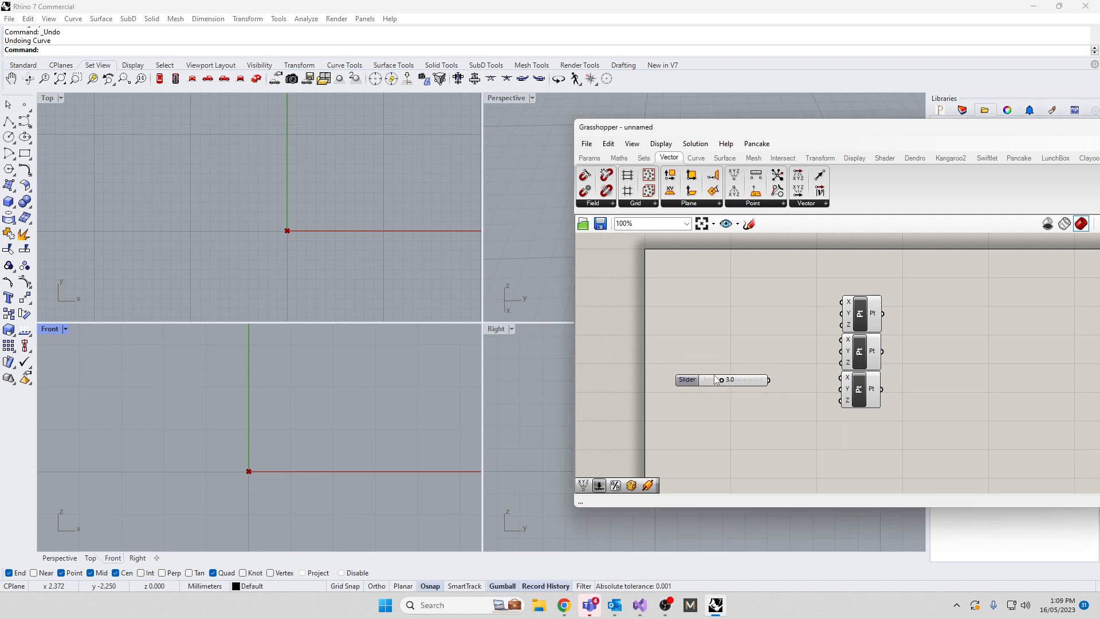
# - Move the slider beside the first Construct Point, connect it to that component's X input, and set it to 0.7
pyautogui.moveTo(690, 380); pyautogui.dragTo(697, 306)
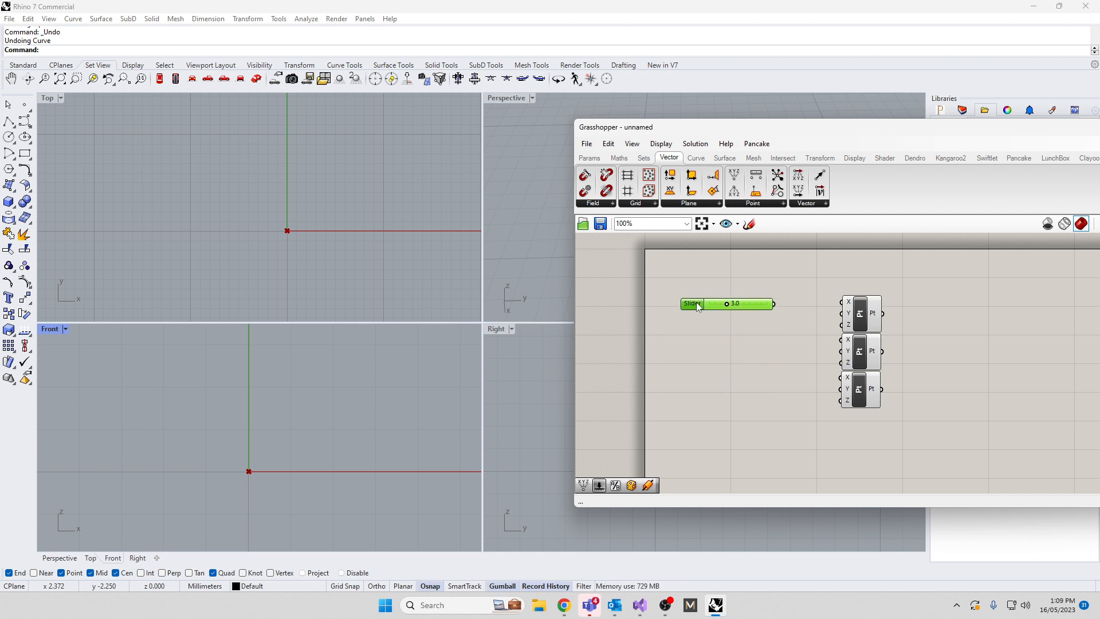
pyautogui.moveTo(775, 305); pyautogui.dragTo(842, 302)
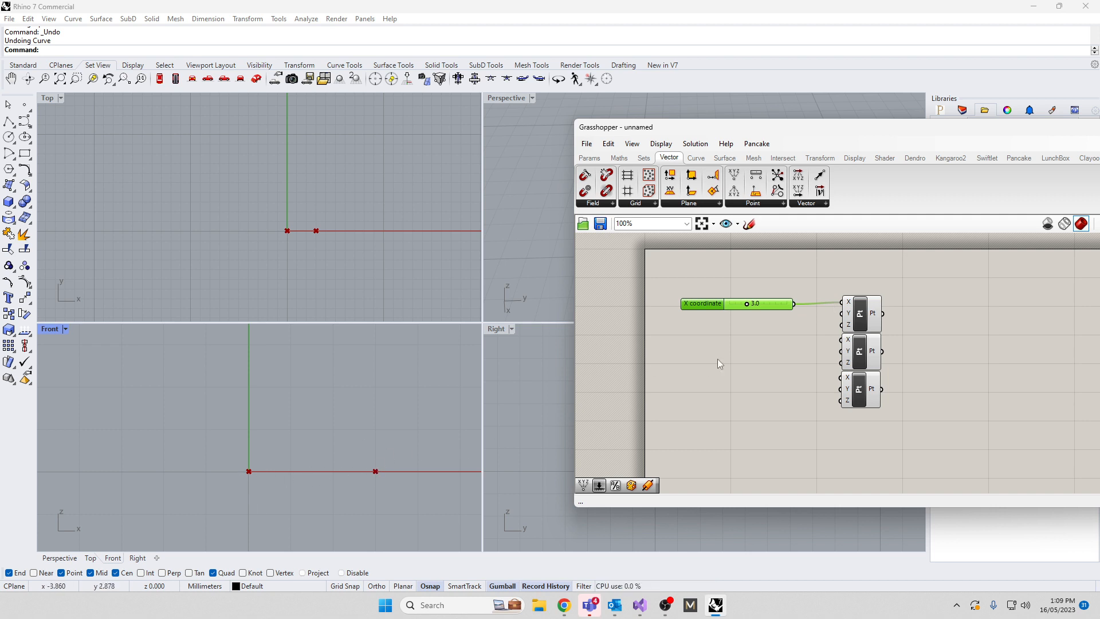
pyautogui.moveTo(709, 309); pyautogui.dragTo(736, 307)
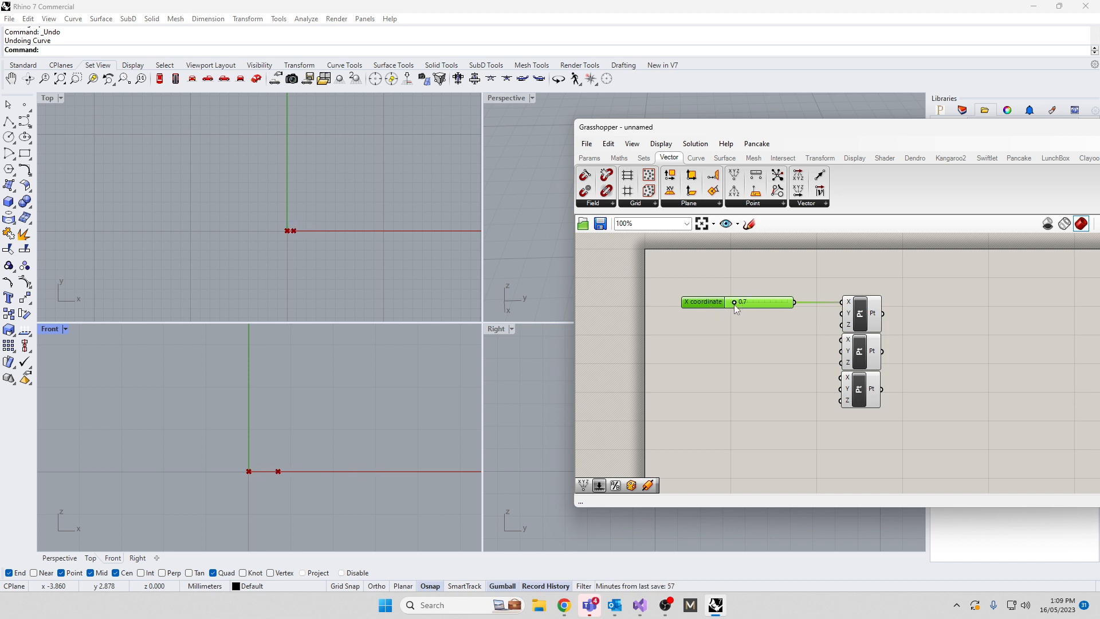
pyautogui.click(713, 364)
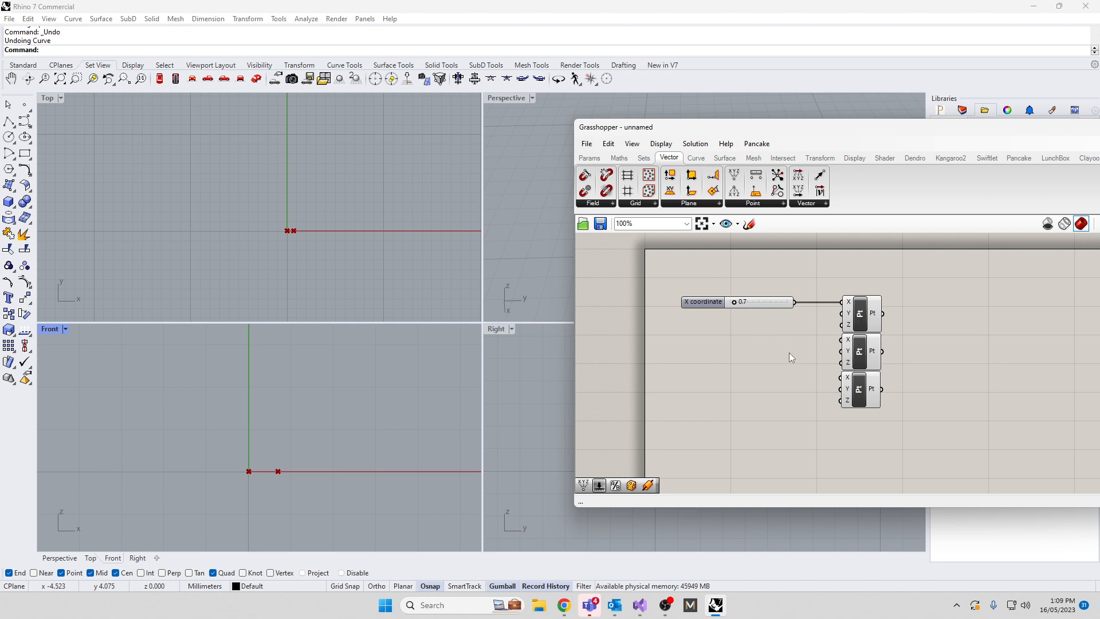
# - Place an Addition component near the second Construct Point and connect the 0.7 slider to its A input
pyautogui.doubleClick(769, 371)
pyautogui.write('add')
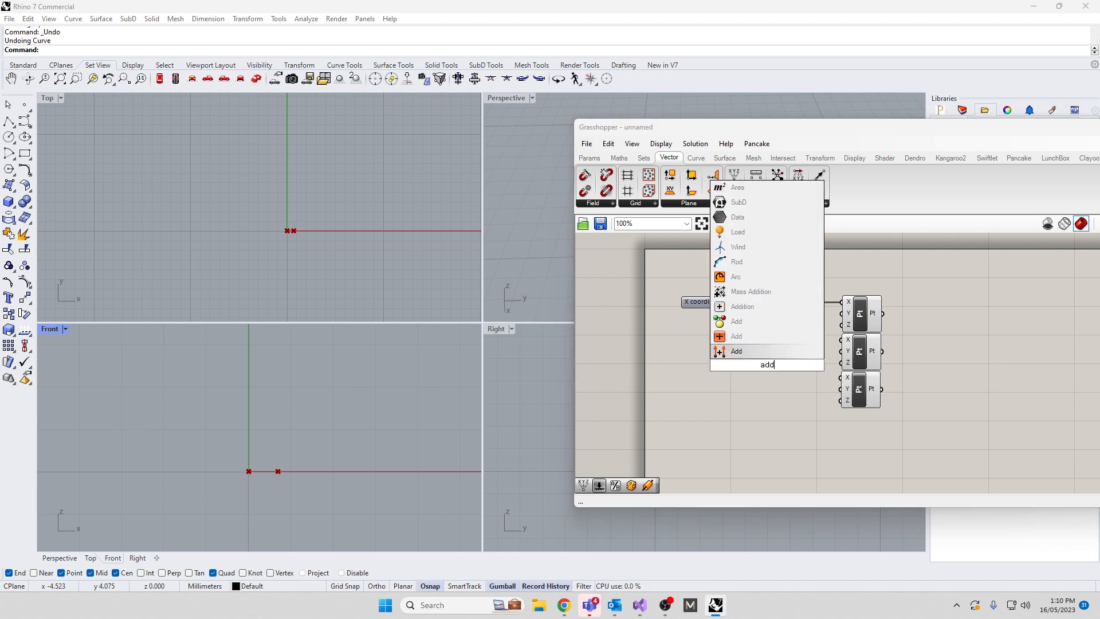
pyautogui.click(757, 306)
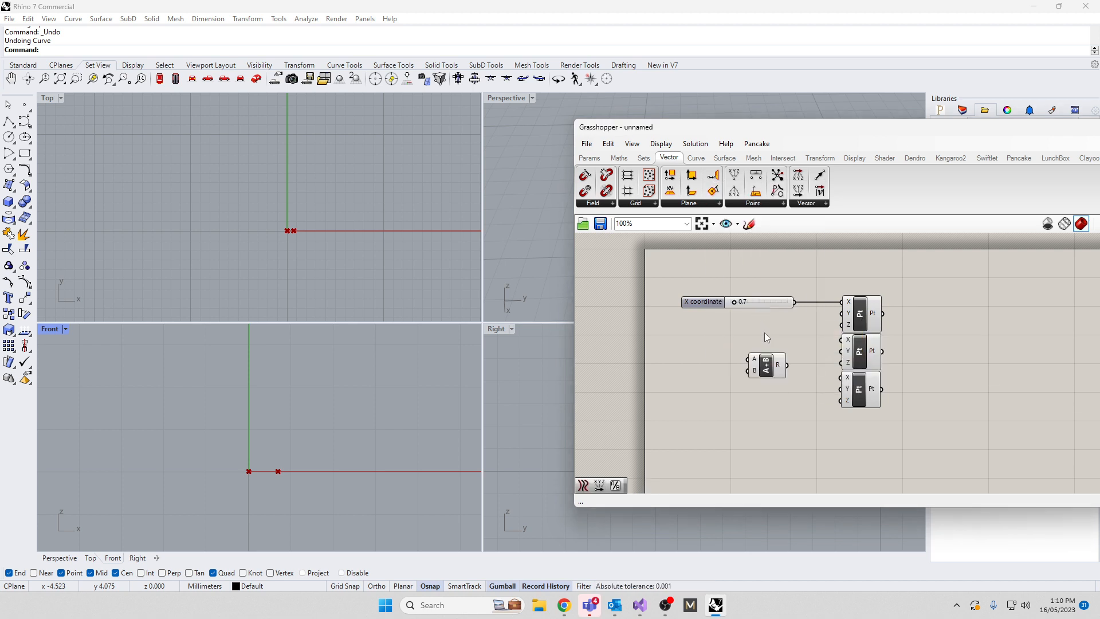
pyautogui.moveTo(765, 362); pyautogui.dragTo(806, 345)
pyautogui.moveTo(794, 302); pyautogui.dragTo(788, 341)
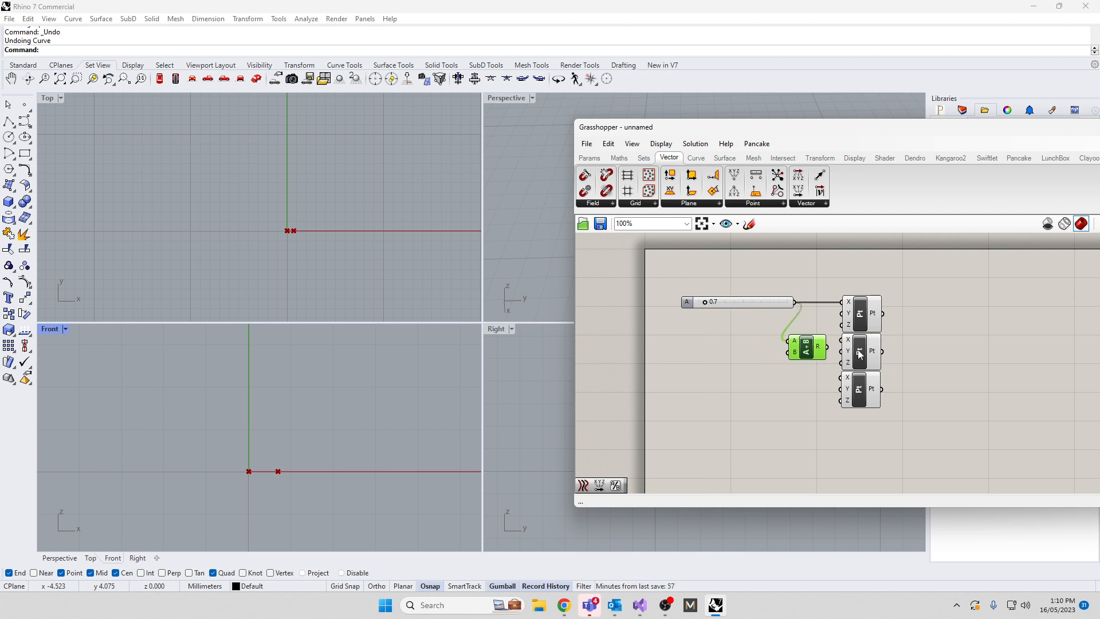
# - Shift the first two Construct Points and the Addition component rightward to space out the canvas layout
pyautogui.moveTo(862, 355); pyautogui.dragTo(915, 324)
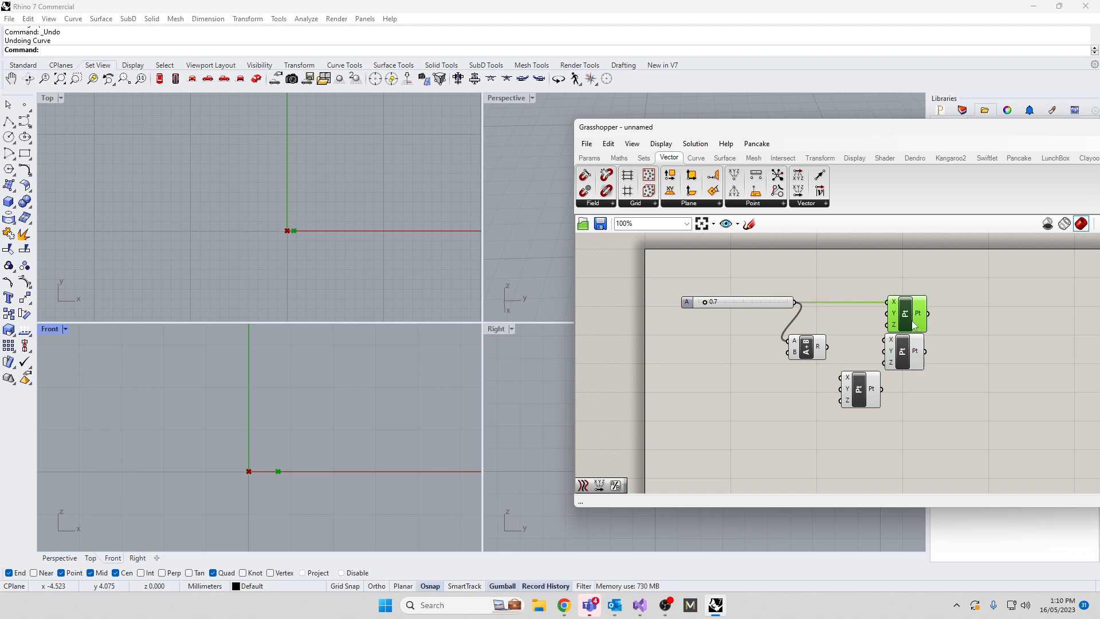
pyautogui.moveTo(807, 346); pyautogui.dragTo(829, 346)
pyautogui.click(730, 356)
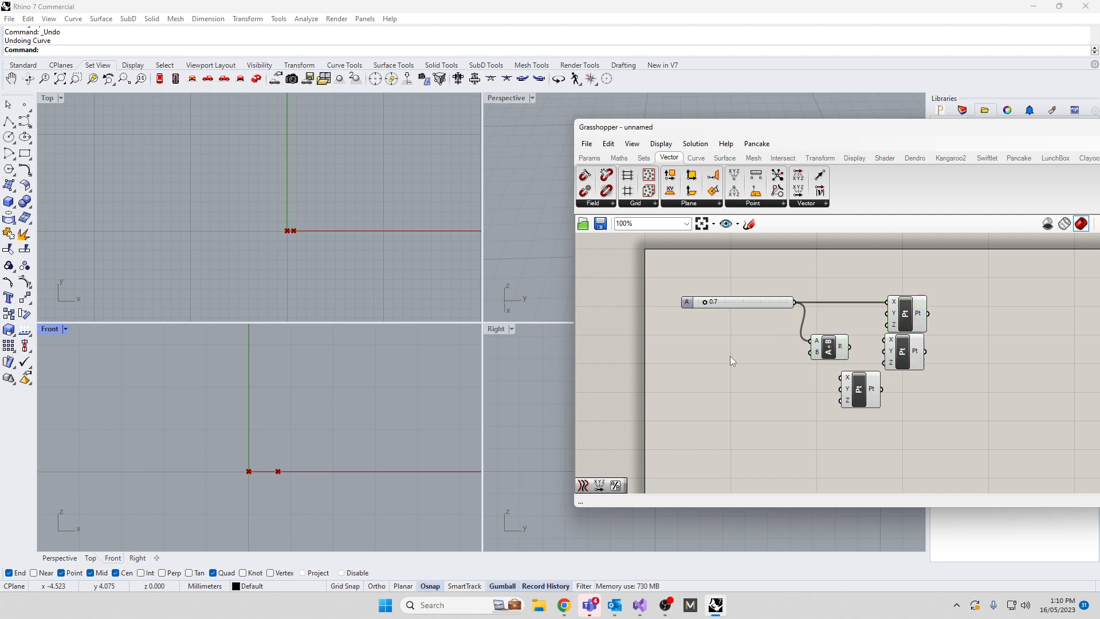
# - Add a Number Slider of 0.1, wire it to Addition's B input, and connect the Addition result to the second Construct Point's X
pyautogui.doubleClick(737, 384)
pyautogui.write('0.1')
pyautogui.press('Return')
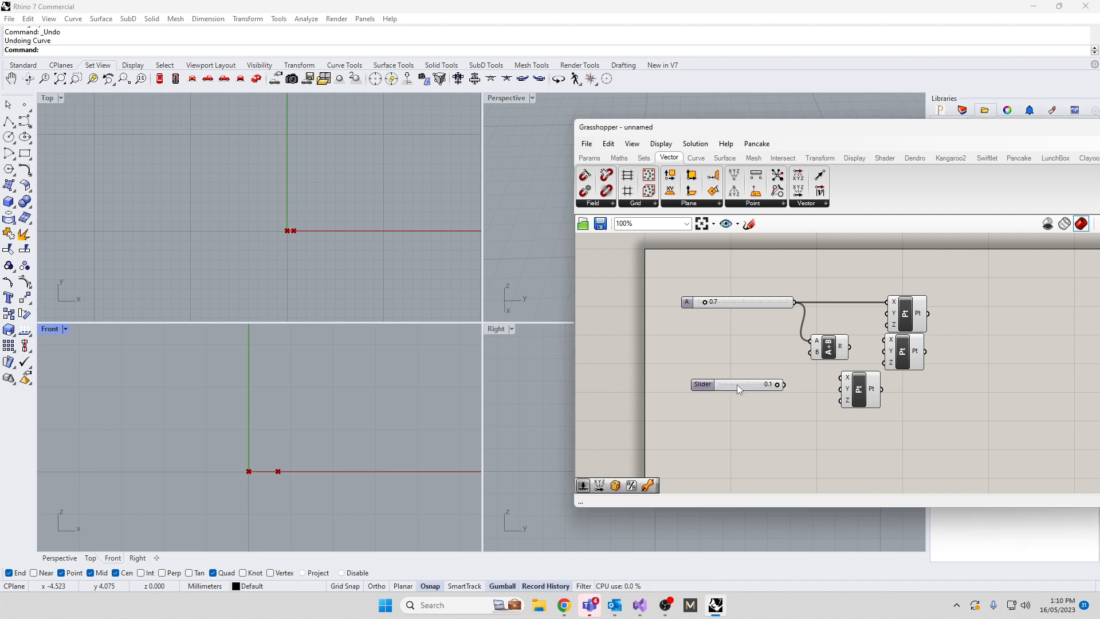
pyautogui.moveTo(705, 389); pyautogui.dragTo(701, 362)
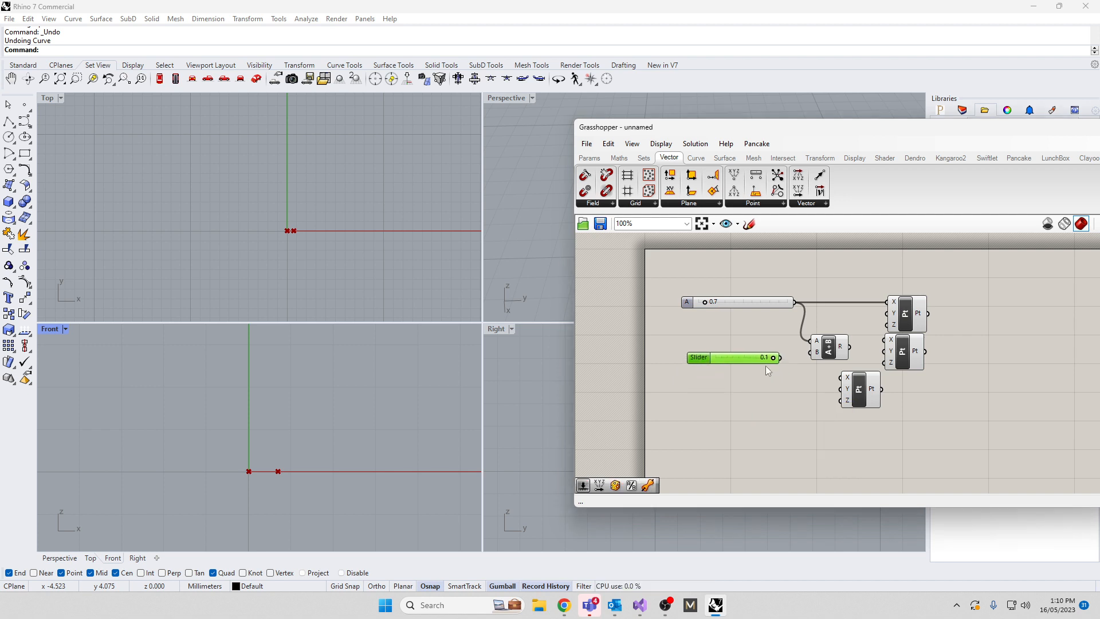
pyautogui.moveTo(780, 358); pyautogui.dragTo(886, 340)
# - Set the B slider's maximum to 2 and its value to 0.6, and set the A slider to 1.5
pyautogui.moveTo(705, 302); pyautogui.dragTo(710, 302)
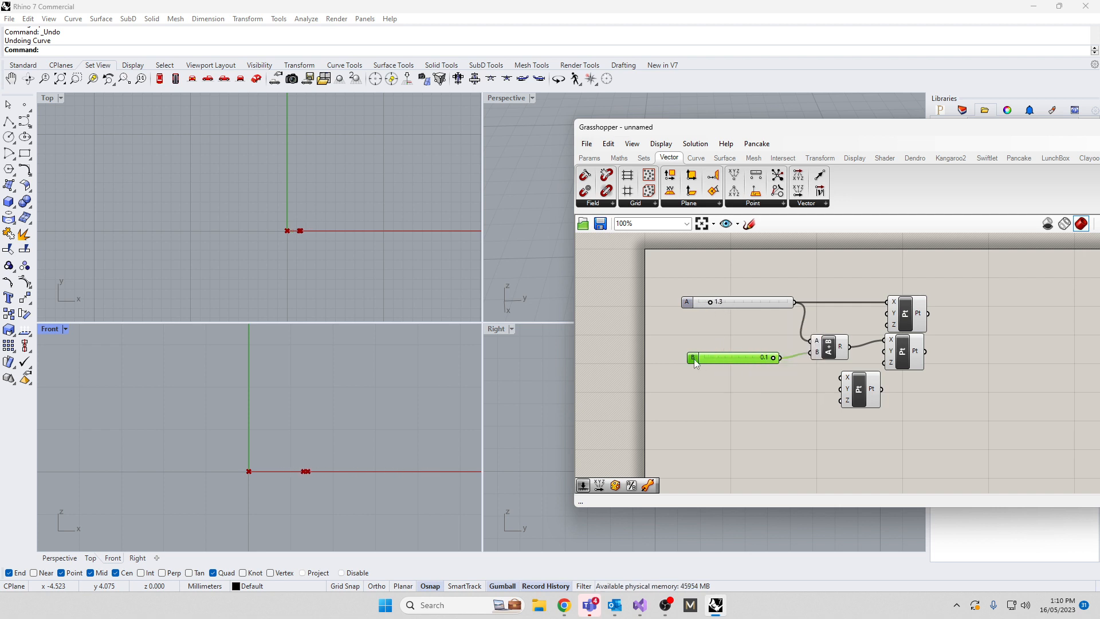
pyautogui.doubleClick(693, 359)
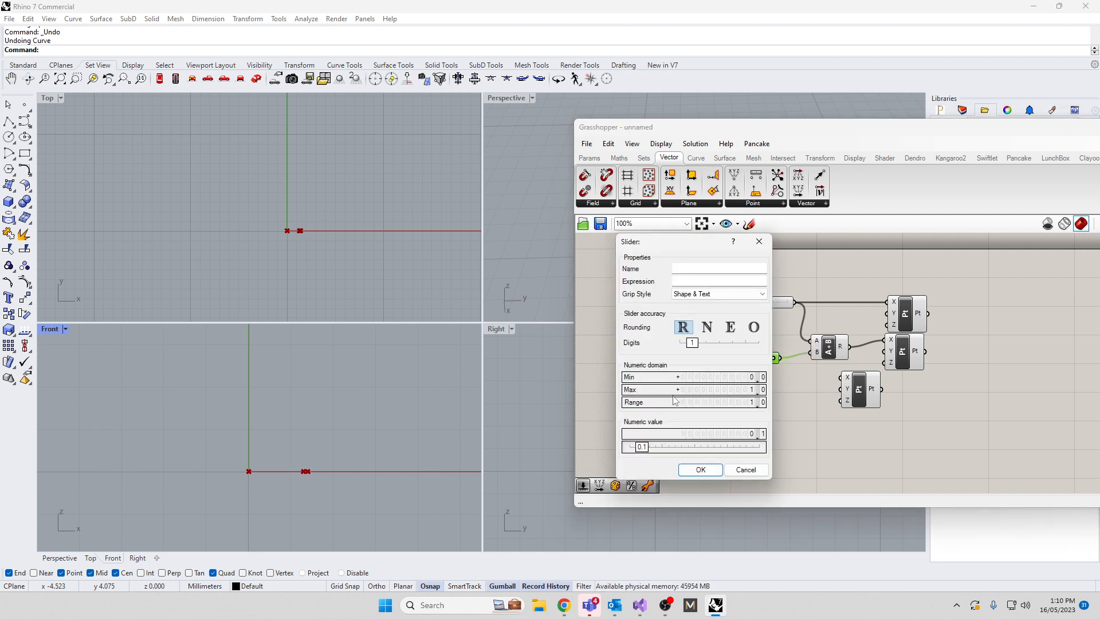
pyautogui.doubleClick(692, 389)
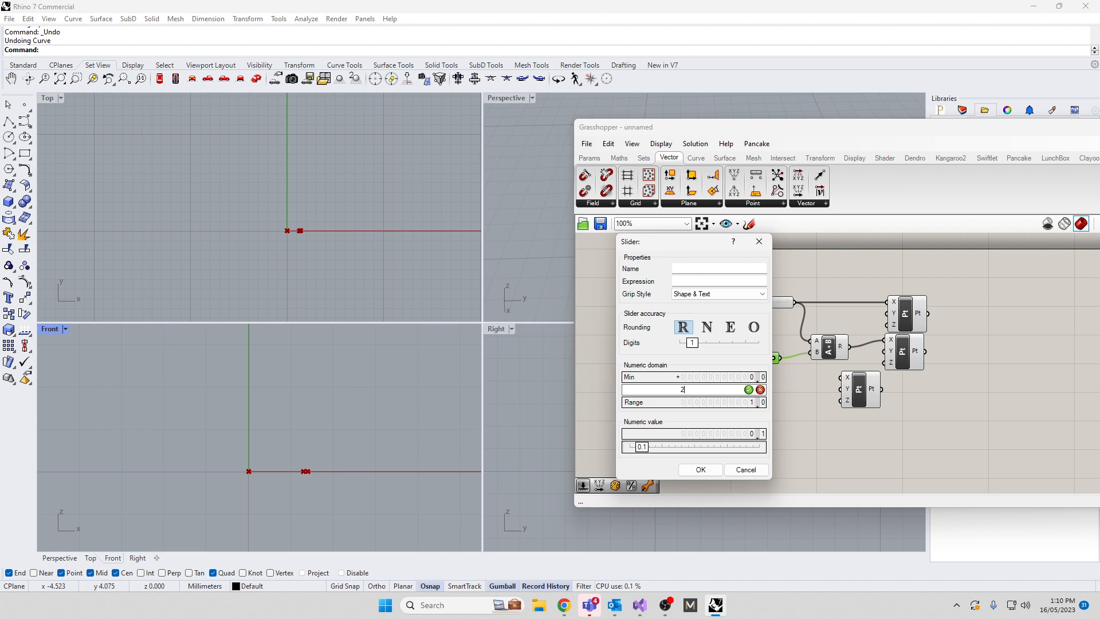
pyautogui.moveTo(682, 450); pyautogui.dragTo(689, 450)
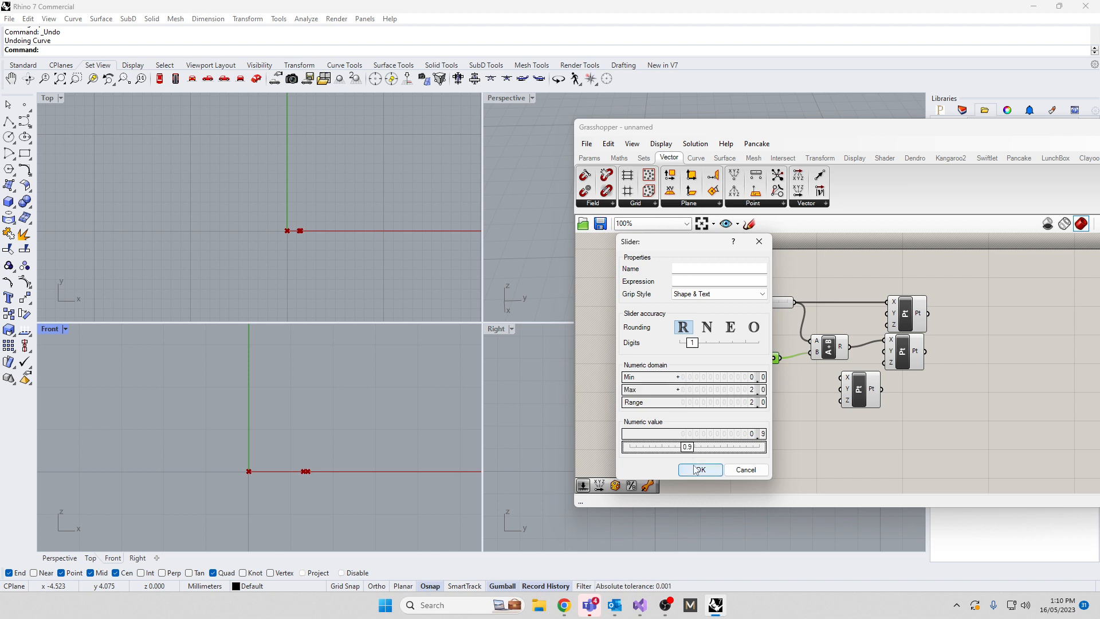
pyautogui.click(700, 469)
pyautogui.moveTo(713, 302)
pyautogui.mouseDown()
pyautogui.moveTo(731, 301)
pyautogui.moveTo(714, 304)
pyautogui.mouseUp()
pyautogui.moveTo(737, 359); pyautogui.dragTo(688, 354)
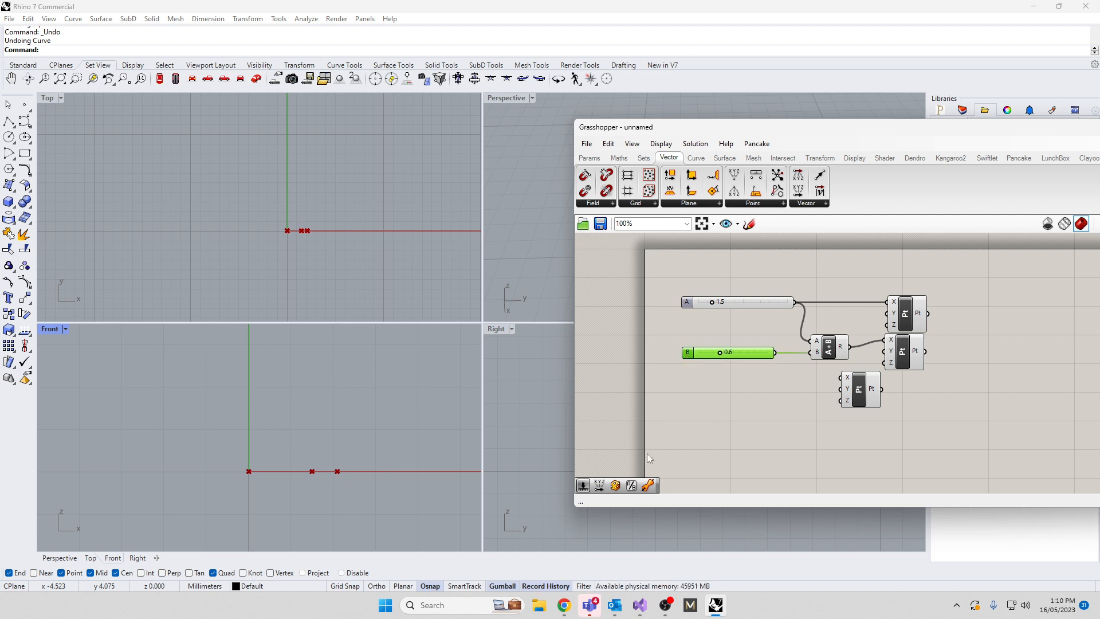
# - Align the second and third Construct Point components in a column beneath the first
pyautogui.click(913, 355)
pyautogui.moveTo(860, 390); pyautogui.dragTo(908, 400)
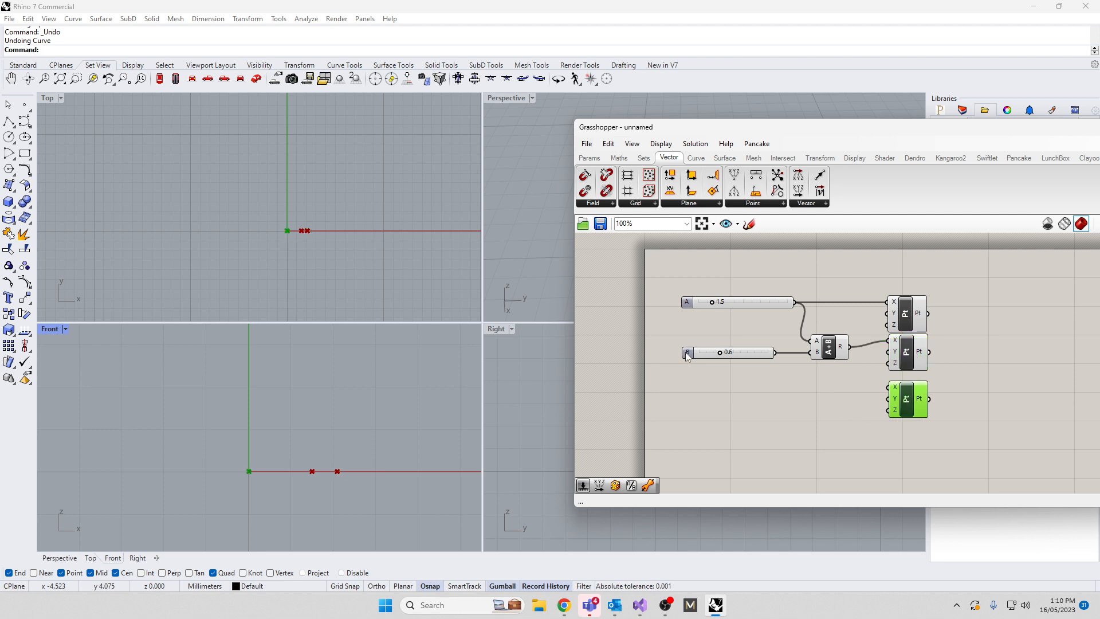
# - Name the slider feeding the first Construct Point's X input BottomPoint
pyautogui.doubleClick(691, 310)
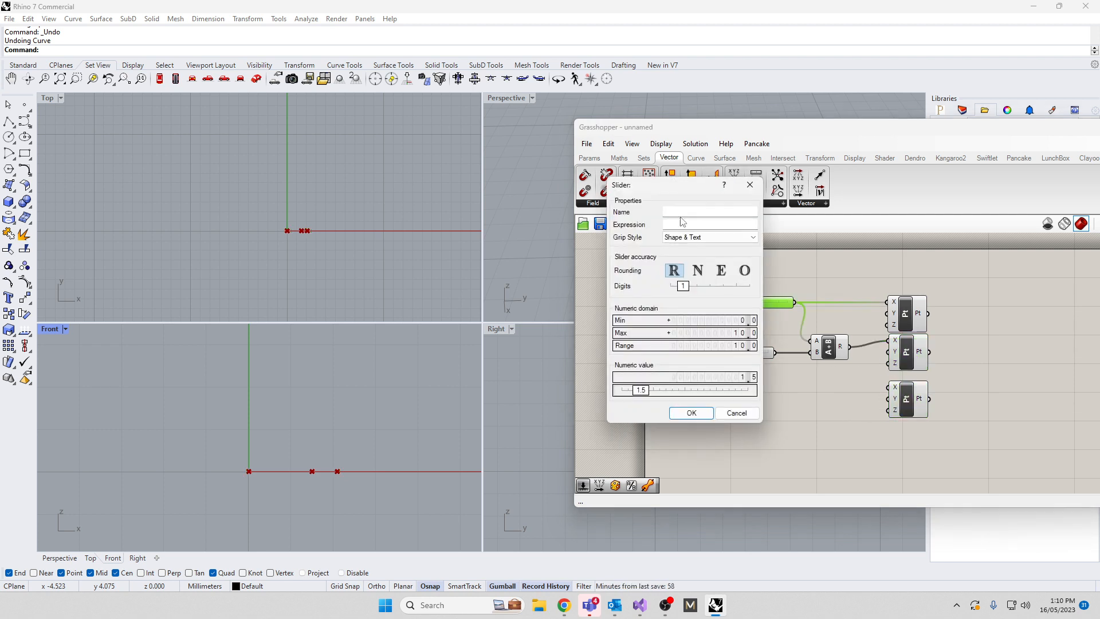
pyautogui.click(675, 211)
pyautogui.write('BottomPoint')
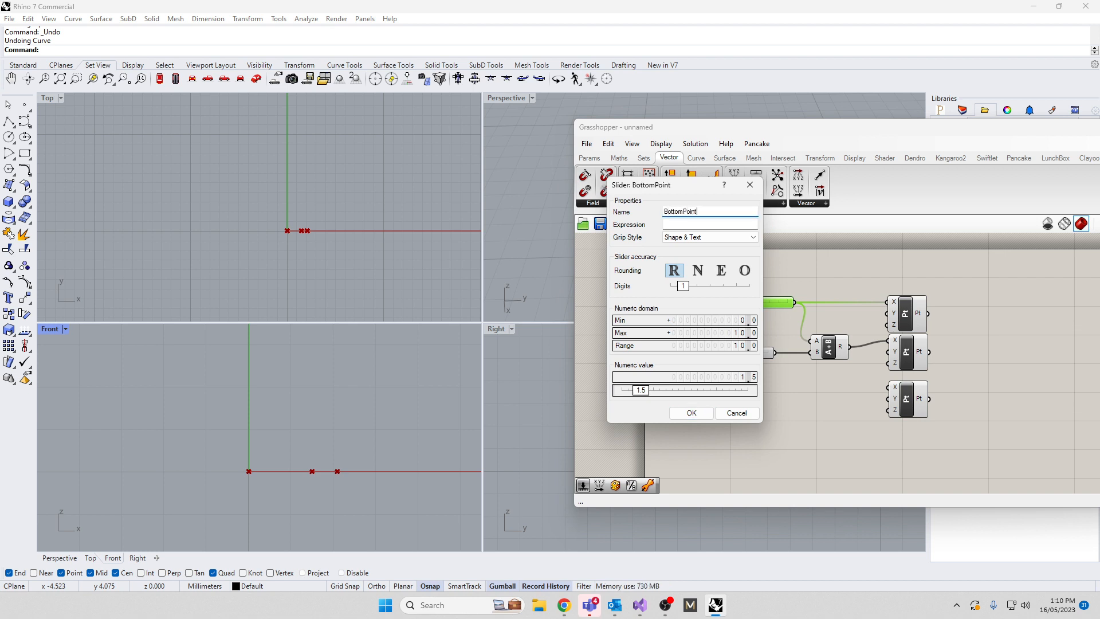
pyautogui.click(691, 413)
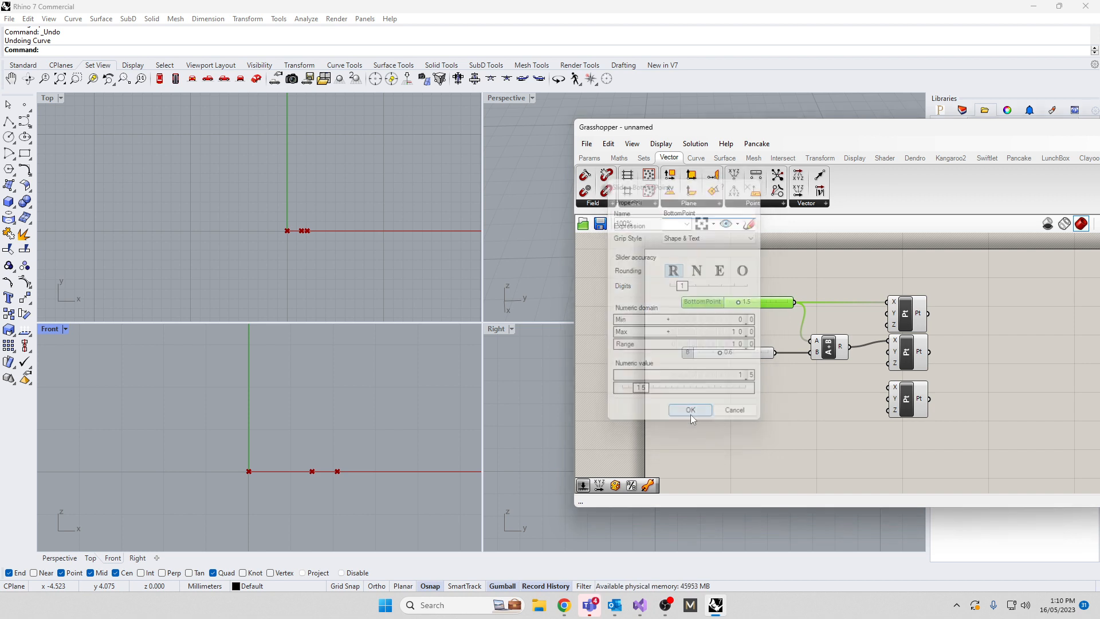
# - Name the slider feeding Addition's B input MidPointCurvature
pyautogui.doubleClick(690, 356)
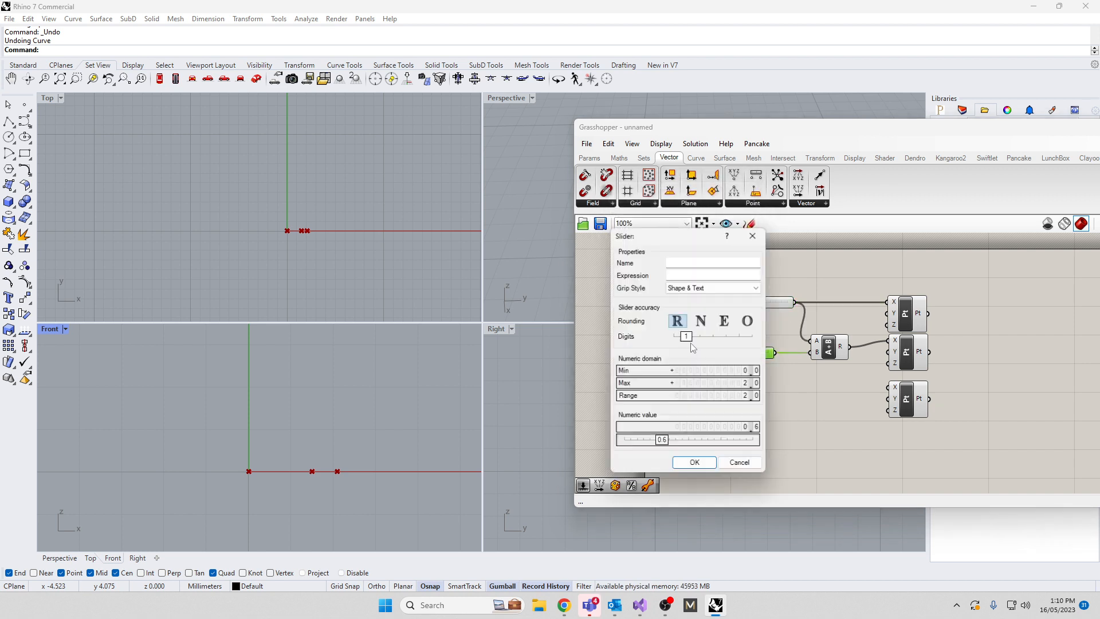
pyautogui.click(675, 262)
pyautogui.write('M')
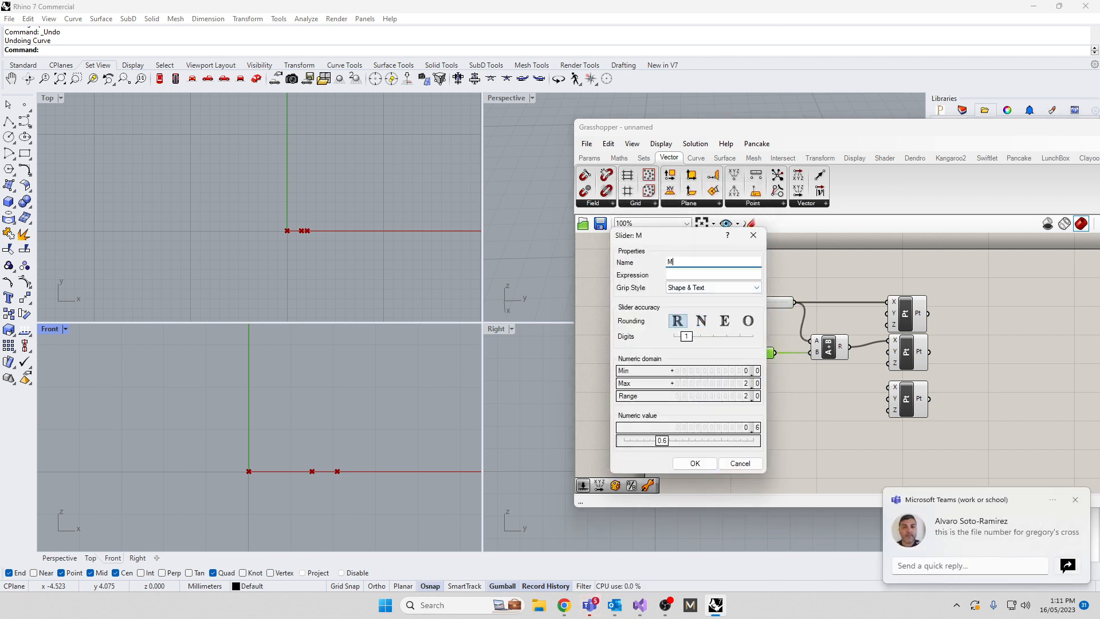
pyautogui.write('idPointCurvature')
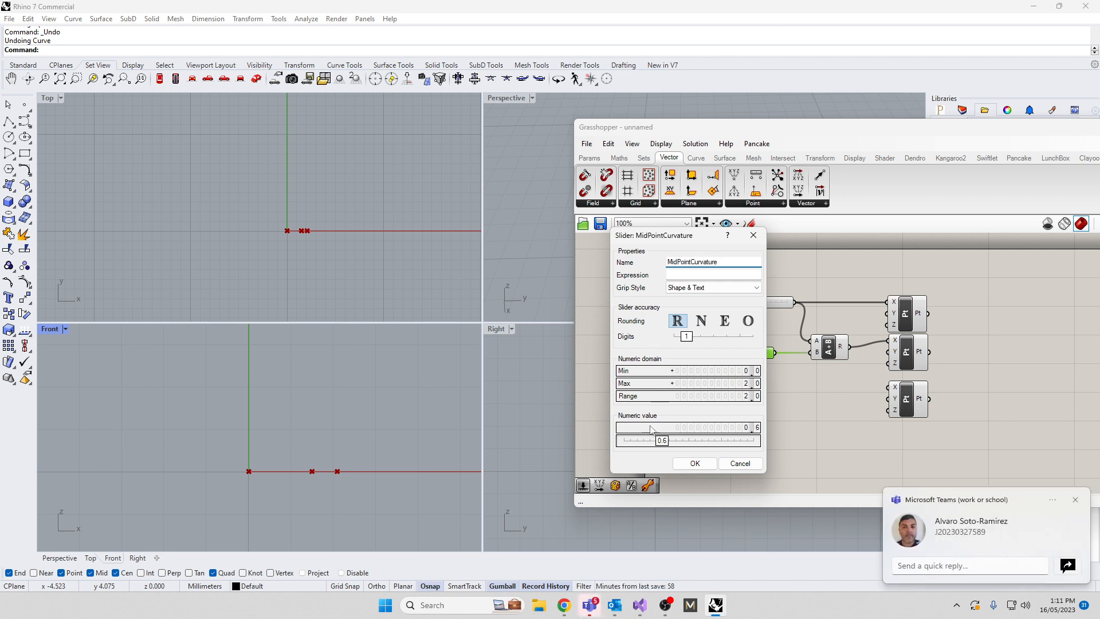
pyautogui.click(695, 463)
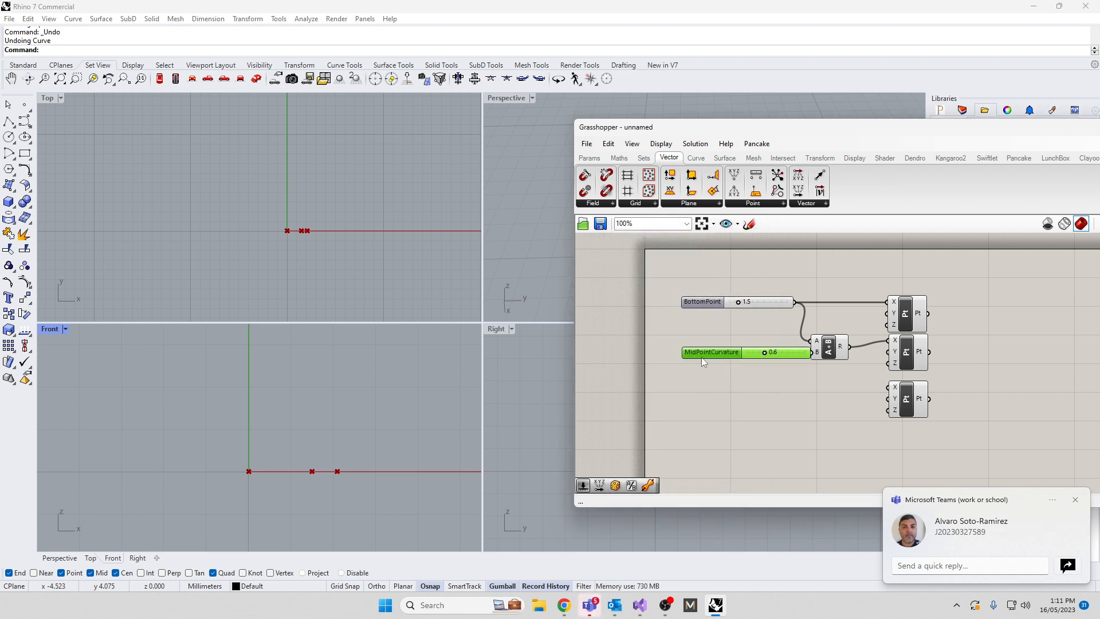
# - Place the MidPointCurvature slider directly under BottomPoint and move Addition and the two wired Construct Points farther from the sliders
pyautogui.moveTo(692, 331); pyautogui.dragTo(691, 328)
pyautogui.moveTo(842, 352); pyautogui.dragTo(942, 303)
pyautogui.moveTo(908, 351); pyautogui.dragTo(949, 349)
pyautogui.moveTo(838, 316); pyautogui.dragTo(854, 325)
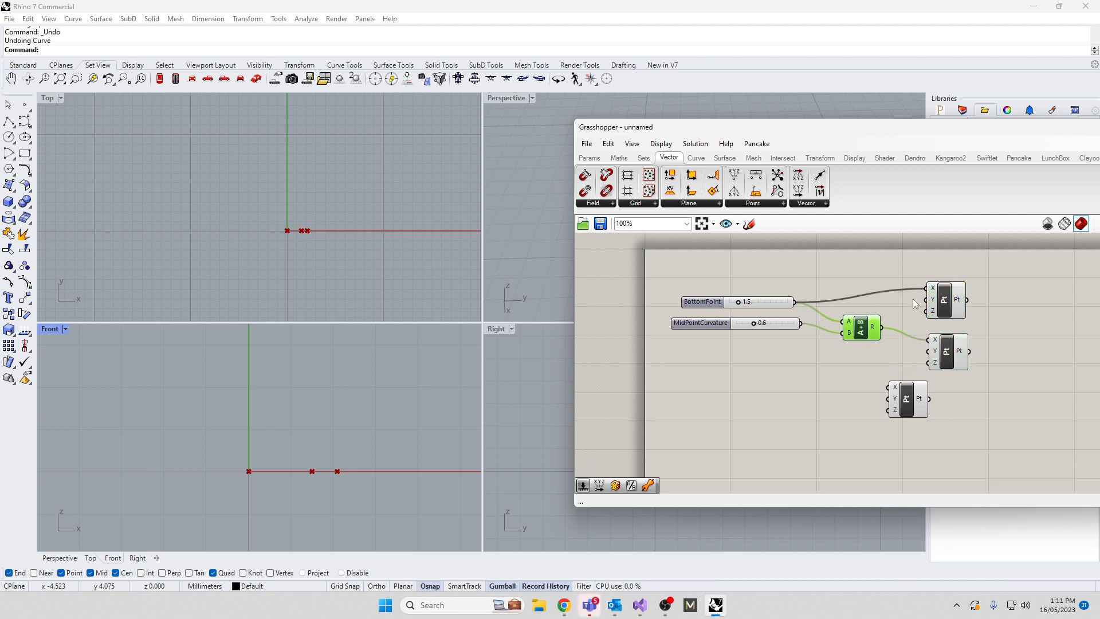
pyautogui.moveTo(947, 298); pyautogui.dragTo(950, 308)
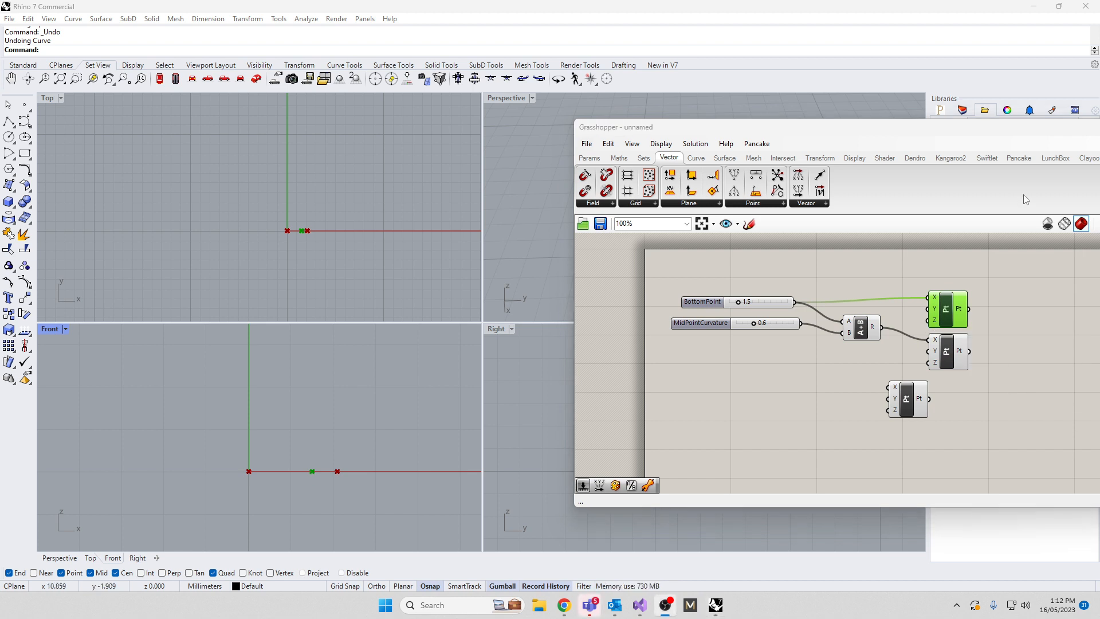
# - Move the Grasshopper window fully into view and line up the second and third Construct Points below the first
pyautogui.moveTo(930, 124); pyautogui.dragTo(815, 125)
pyautogui.scroll(2, 775, 320)
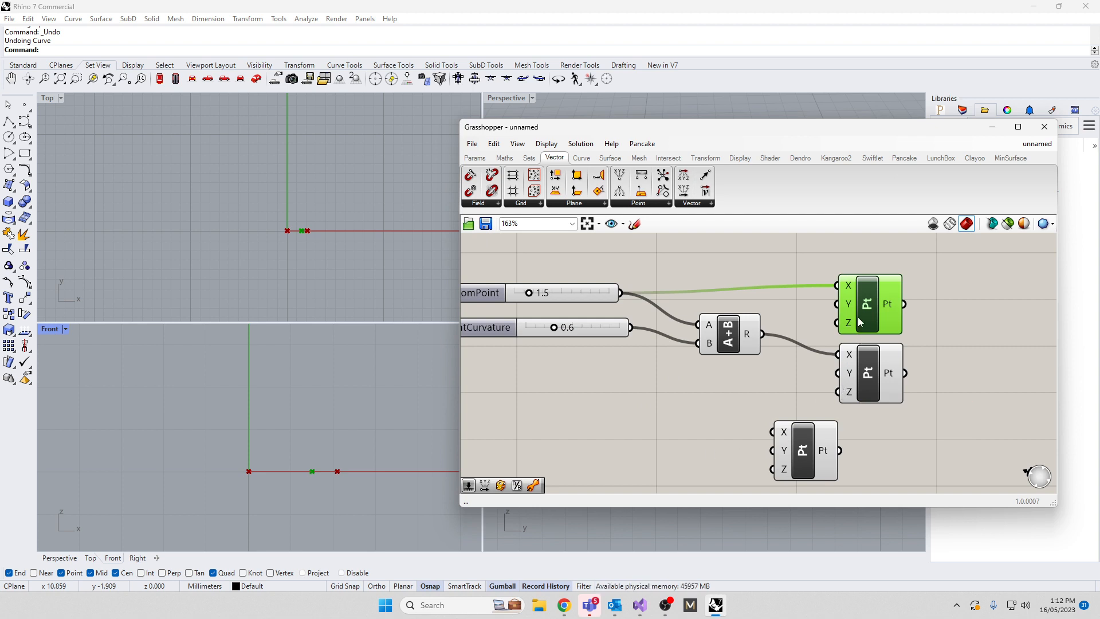
pyautogui.moveTo(872, 363); pyautogui.dragTo(872, 368)
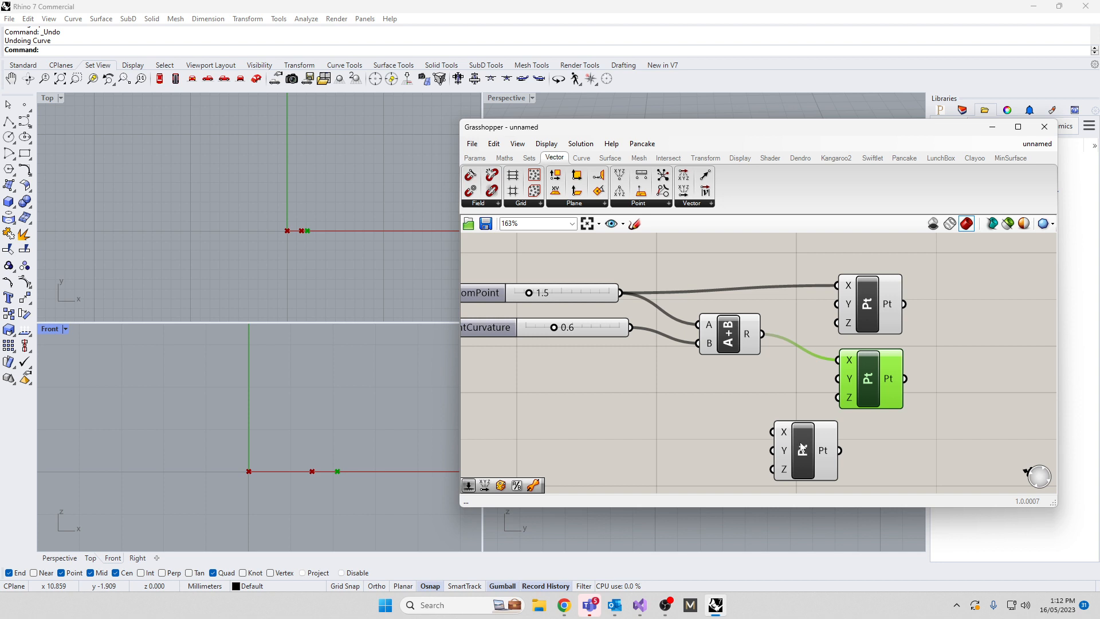
pyautogui.moveTo(628, 440); pyautogui.dragTo(696, 397, button='right')
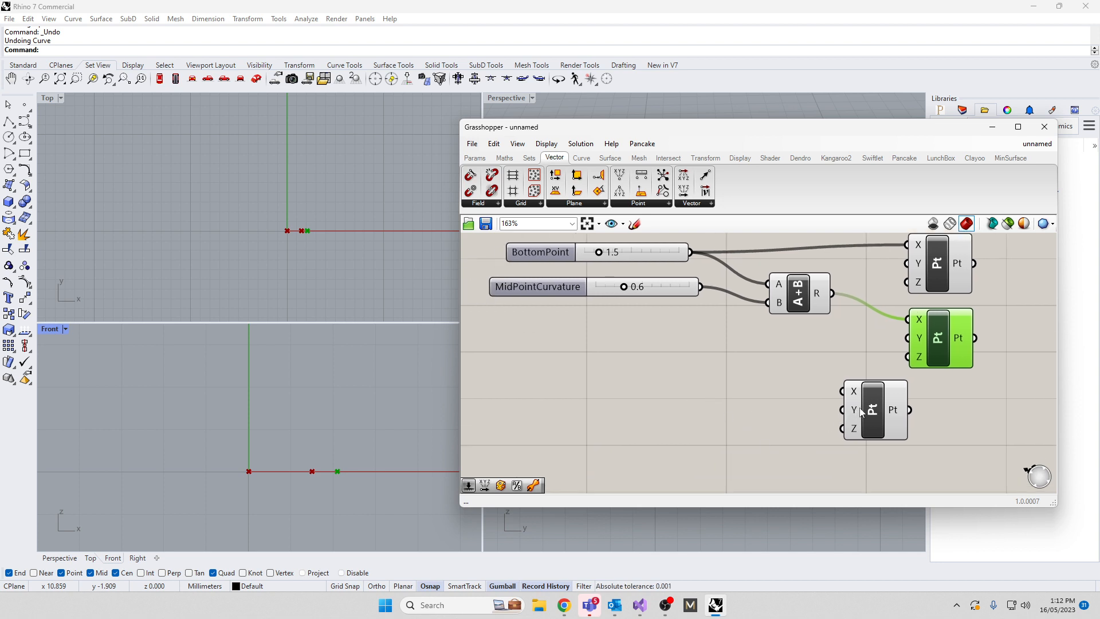
pyautogui.moveTo(861, 411); pyautogui.dragTo(929, 420)
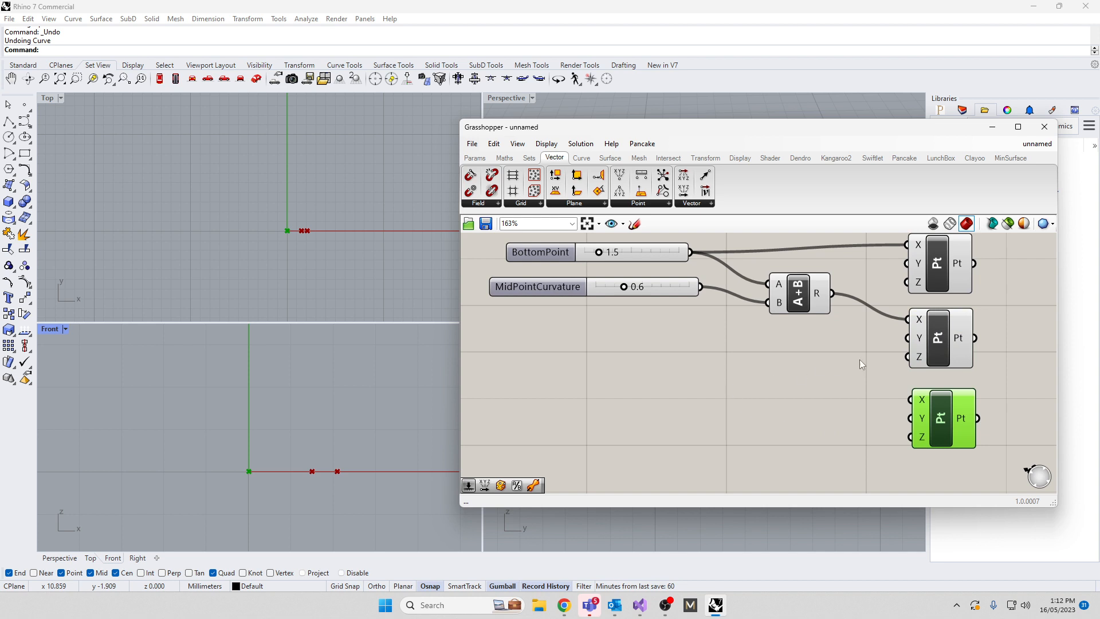
# - Duplicate the Addition component and place the copy beside the third Construct Point
pyautogui.click(803, 303)
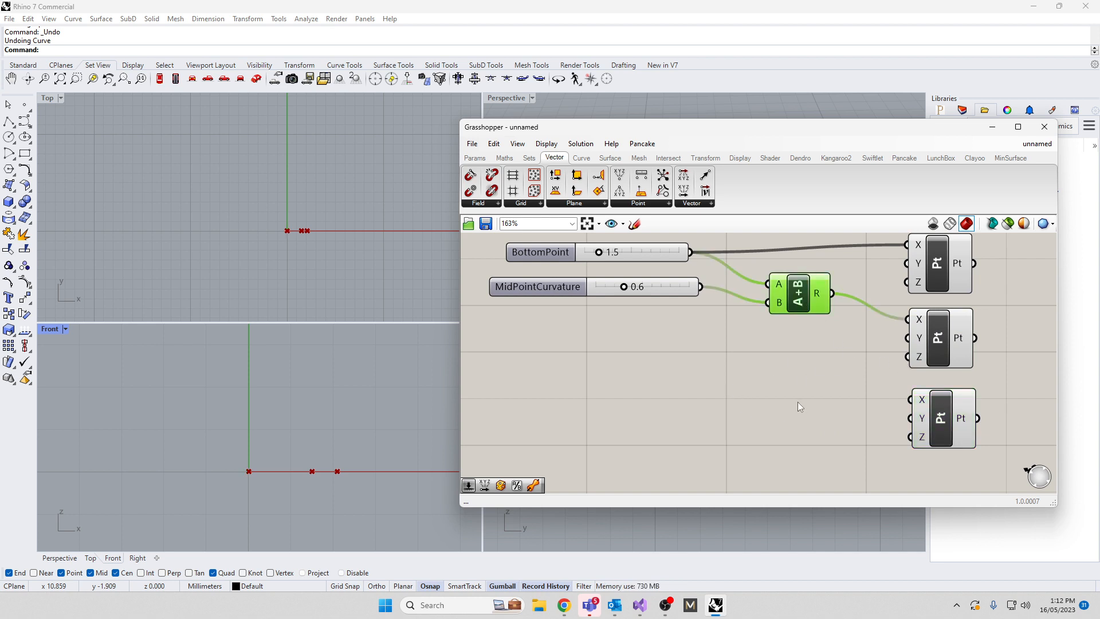
pyautogui.hotkey('ctrl', 'c')
pyautogui.hotkey('ctrl', 'v')
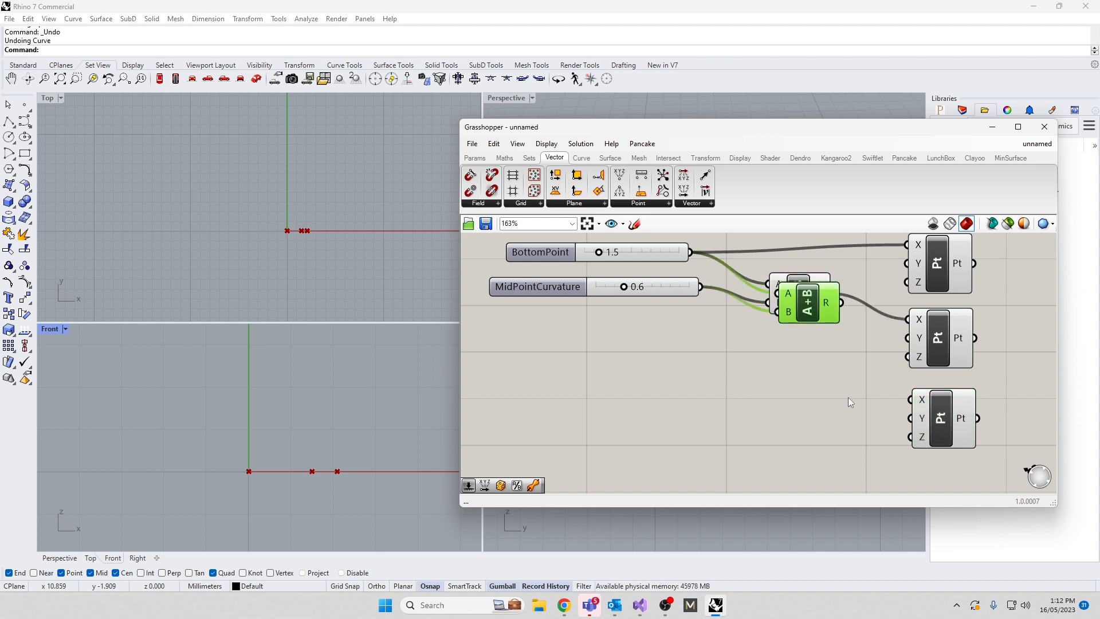
pyautogui.moveTo(821, 317); pyautogui.dragTo(835, 414)
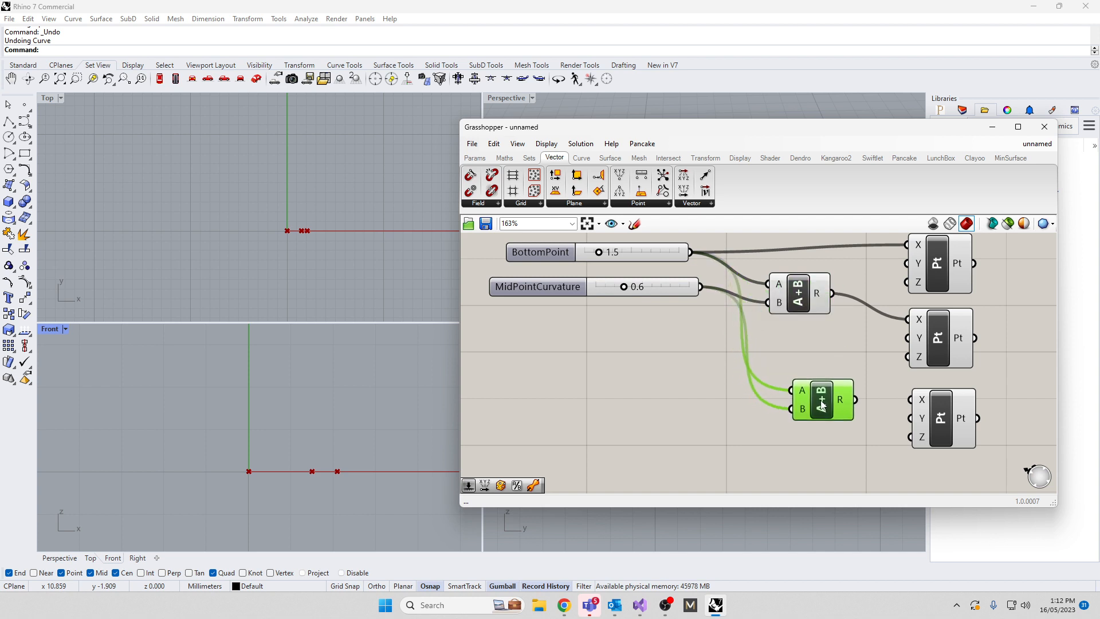
# - Duplicate the MidPointCurvature slider and place the copy level with the second Addition component
pyautogui.click(576, 359)
pyautogui.click(534, 287)
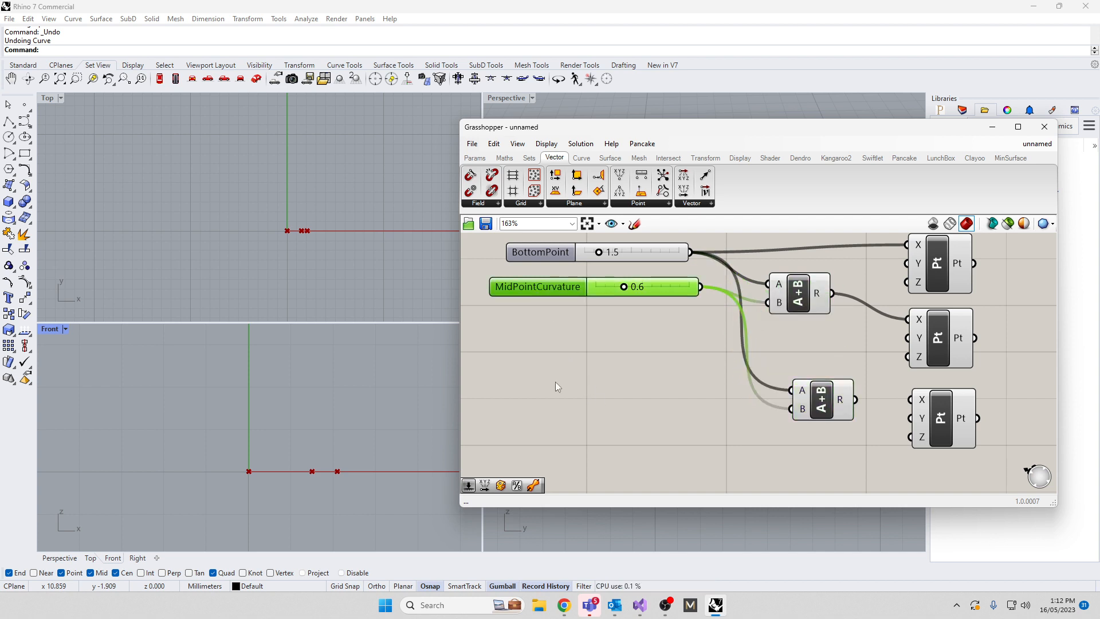
pyautogui.hotkey('ctrl', 'c')
pyautogui.hotkey('ctrl', 'v')
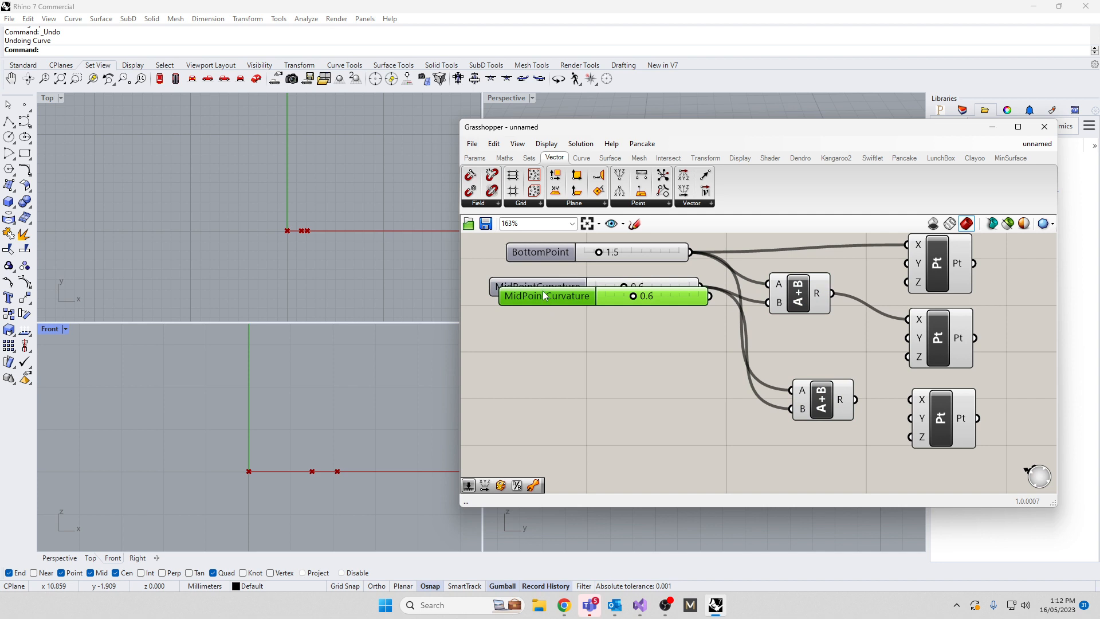
pyautogui.moveTo(545, 296); pyautogui.dragTo(551, 401)
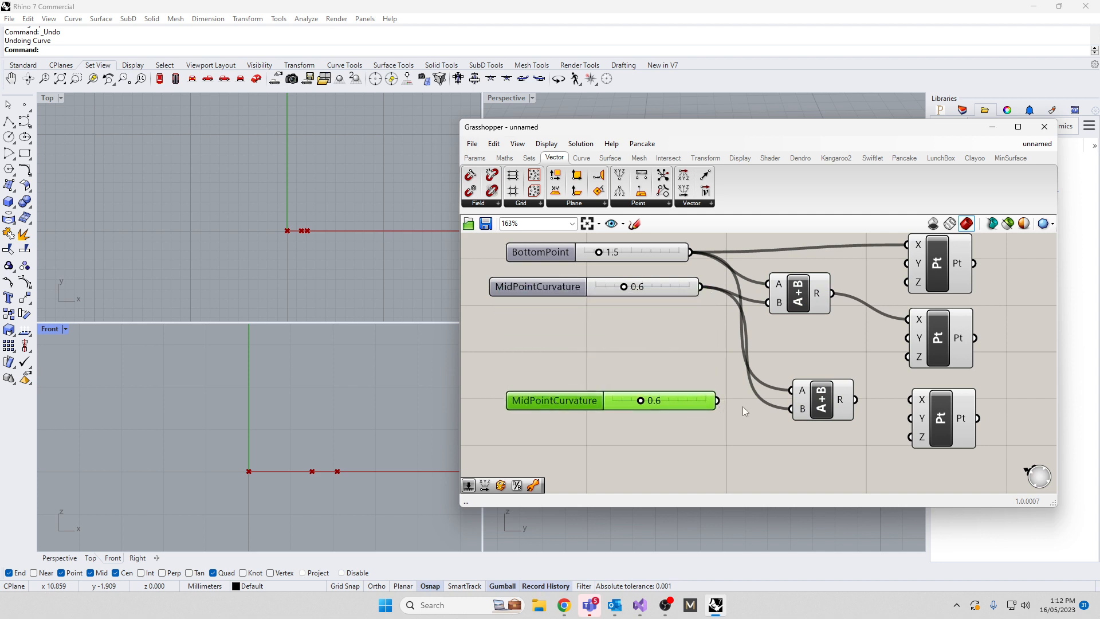
# - Reposition both Additions and rewire the second one, feeding the first Addition's result into A and the duplicated slider into B
pyautogui.moveTo(823, 401); pyautogui.dragTo(846, 360)
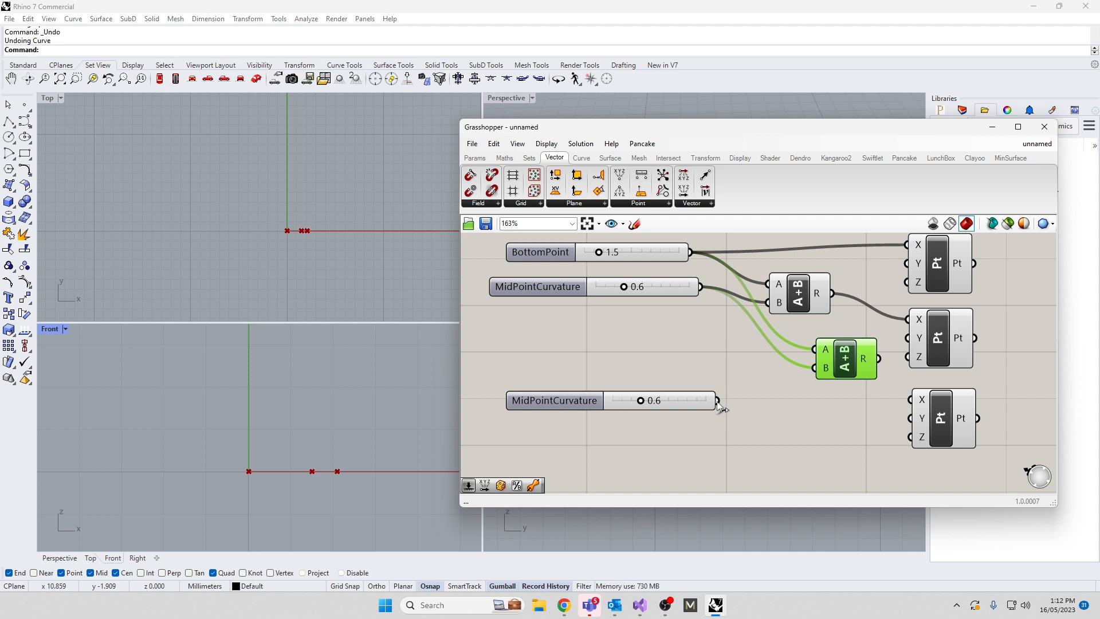
pyautogui.moveTo(802, 304); pyautogui.dragTo(764, 293)
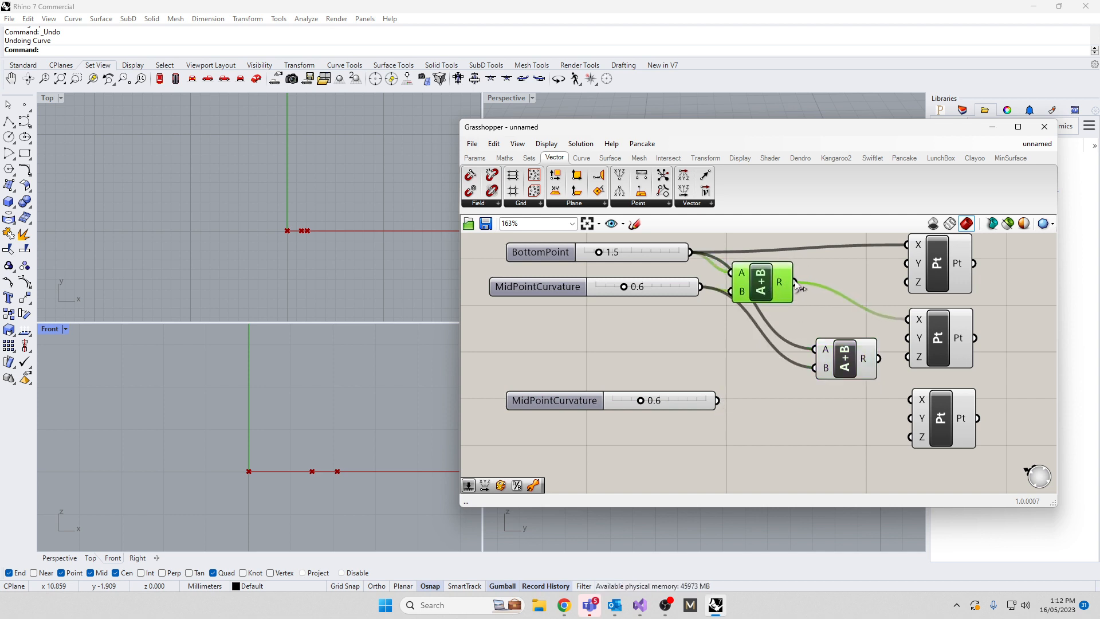
pyautogui.moveTo(797, 283); pyautogui.dragTo(815, 349)
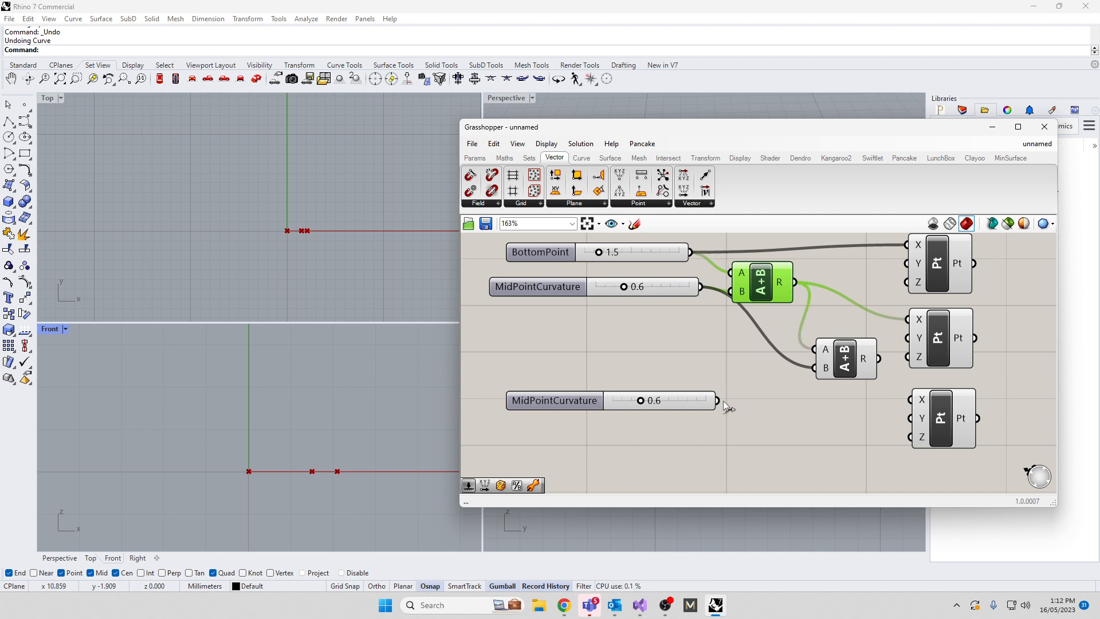
pyautogui.moveTo(718, 400); pyautogui.dragTo(815, 368)
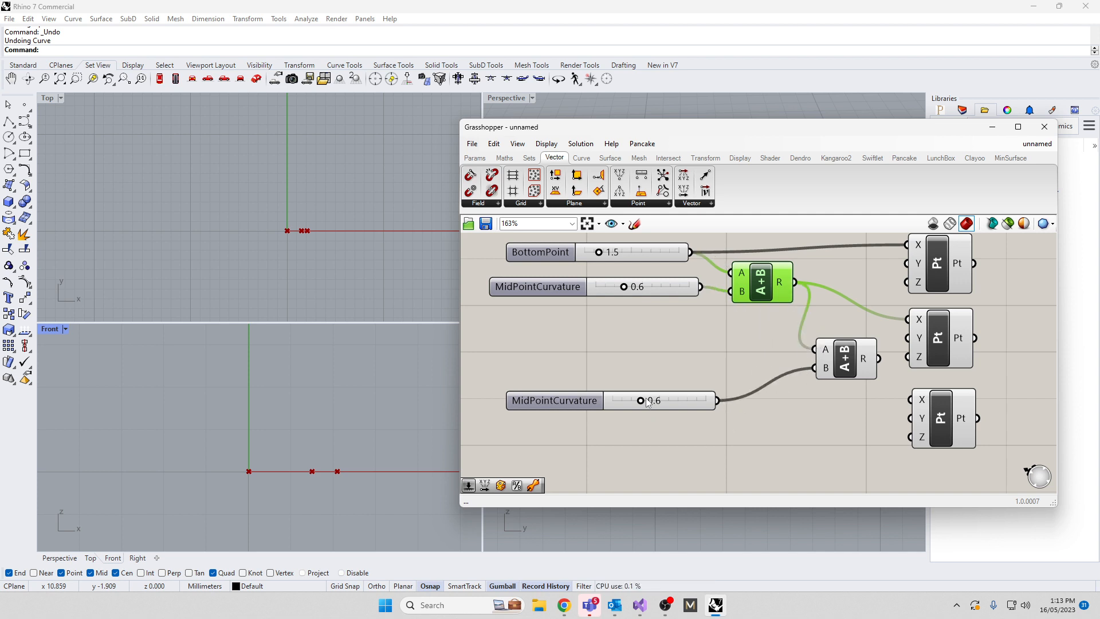
# - Set the duplicated MidPointCurvature slider to 0.8 and wire the second Addition's result into the third Construct Point's X input
pyautogui.moveTo(648, 403)
pyautogui.mouseDown()
pyautogui.moveTo(666, 401)
pyautogui.moveTo(644, 401)
pyautogui.moveTo(657, 401)
pyautogui.mouseUp()
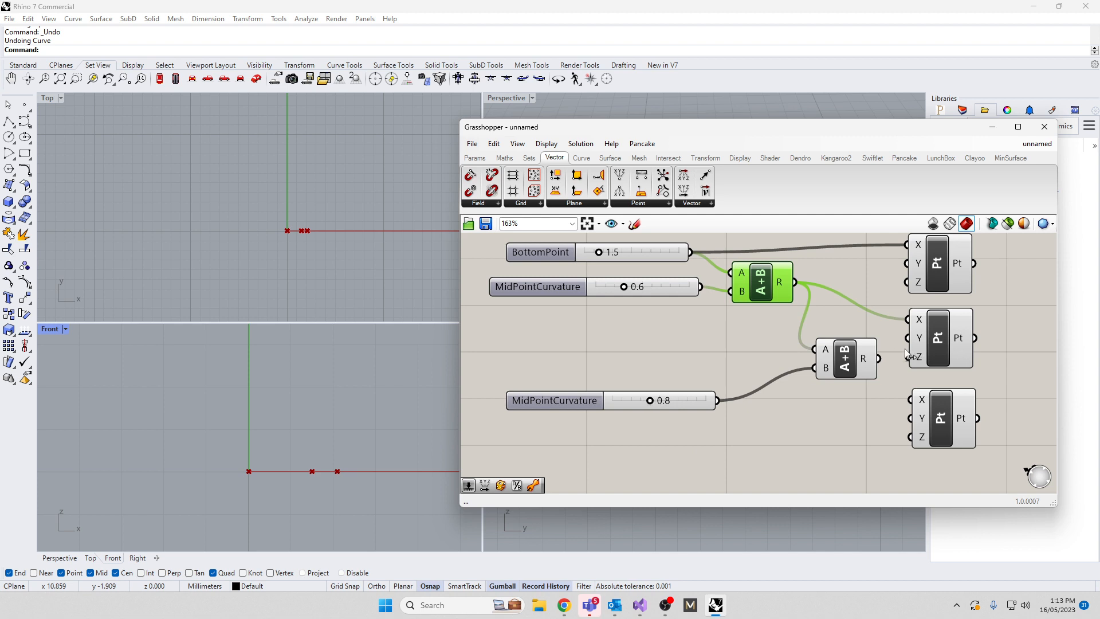
pyautogui.click(854, 367)
pyautogui.moveTo(854, 367); pyautogui.dragTo(911, 400)
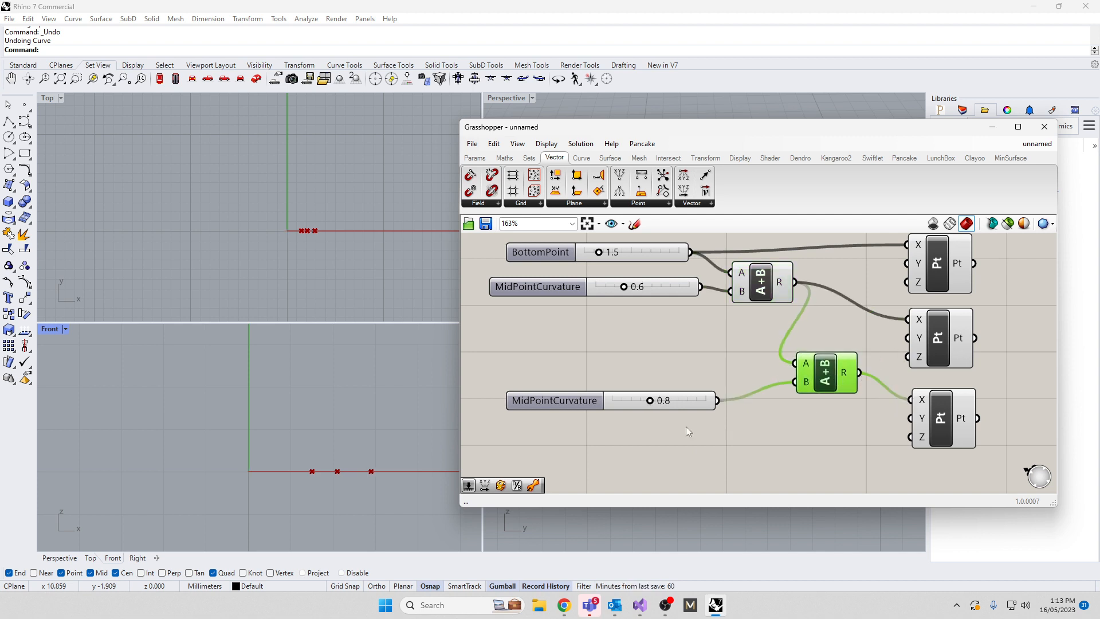
# - Test the sliders' effect on the three points, setting BottomPoint to 0.8 and the first MidPointCurvature to 0.9
pyautogui.moveTo(647, 403)
pyautogui.mouseDown()
pyautogui.moveTo(671, 401)
pyautogui.moveTo(625, 401)
pyautogui.moveTo(650, 401)
pyautogui.mouseUp()
pyautogui.moveTo(630, 288)
pyautogui.mouseDown()
pyautogui.moveTo(645, 288)
pyautogui.moveTo(635, 288)
pyautogui.mouseUp()
pyautogui.moveTo(587, 254); pyautogui.dragTo(639, 289)
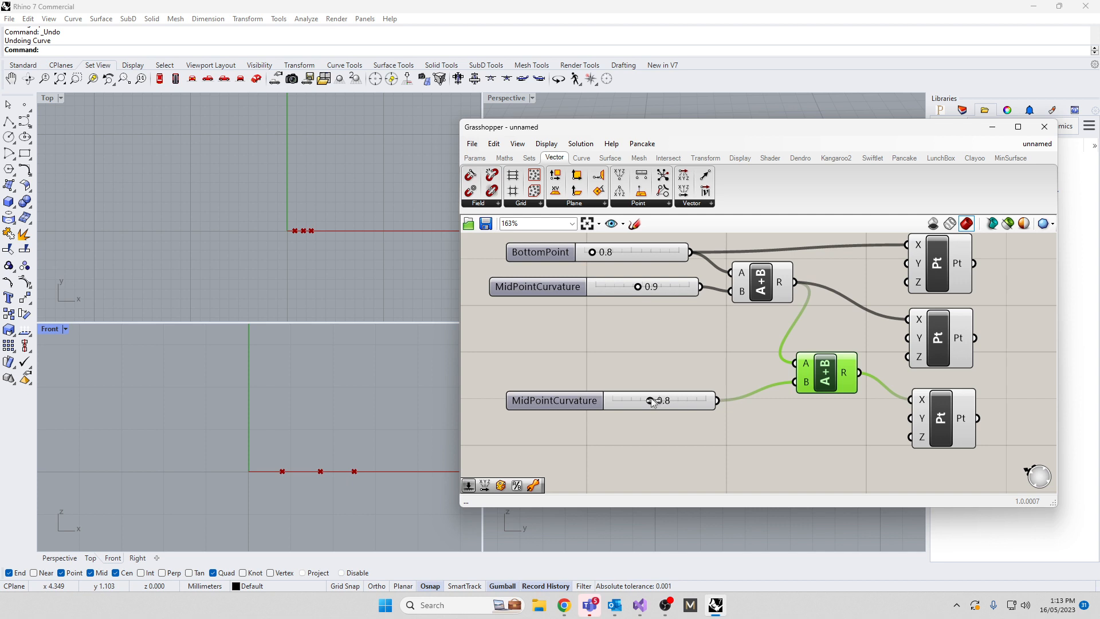
pyautogui.moveTo(651, 402)
pyautogui.mouseDown()
pyautogui.moveTo(609, 401)
pyautogui.moveTo(657, 402)
pyautogui.mouseUp()
# - Move the second Addition and its MidPointCurvature slider up, closer to the first Addition
pyautogui.moveTo(823, 378); pyautogui.dragTo(812, 356)
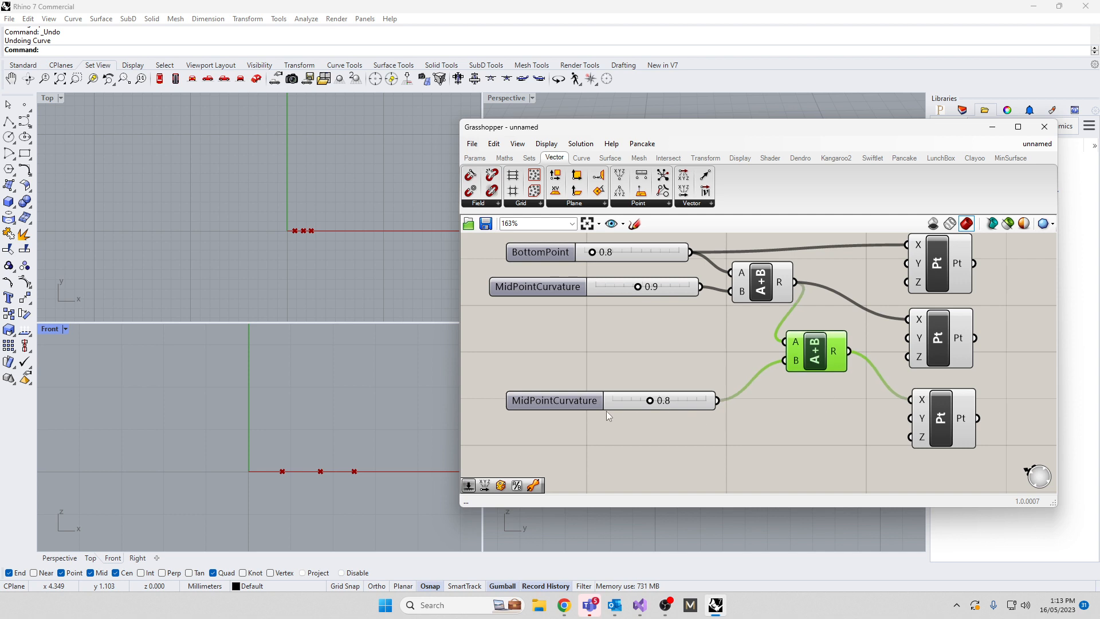
pyautogui.moveTo(558, 401); pyautogui.dragTo(554, 368)
pyautogui.moveTo(616, 440); pyautogui.dragTo(655, 462, button='right')
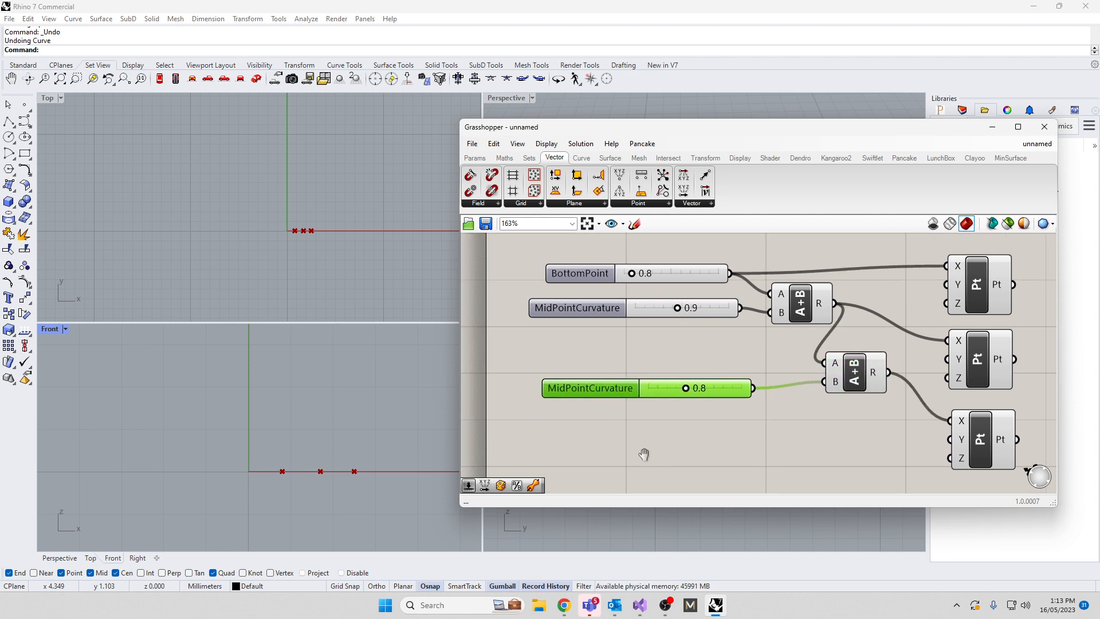
# - Create a number slider with value 5.5 and connect it to the third Construct Point's Z input
pyautogui.doubleClick(645, 456)
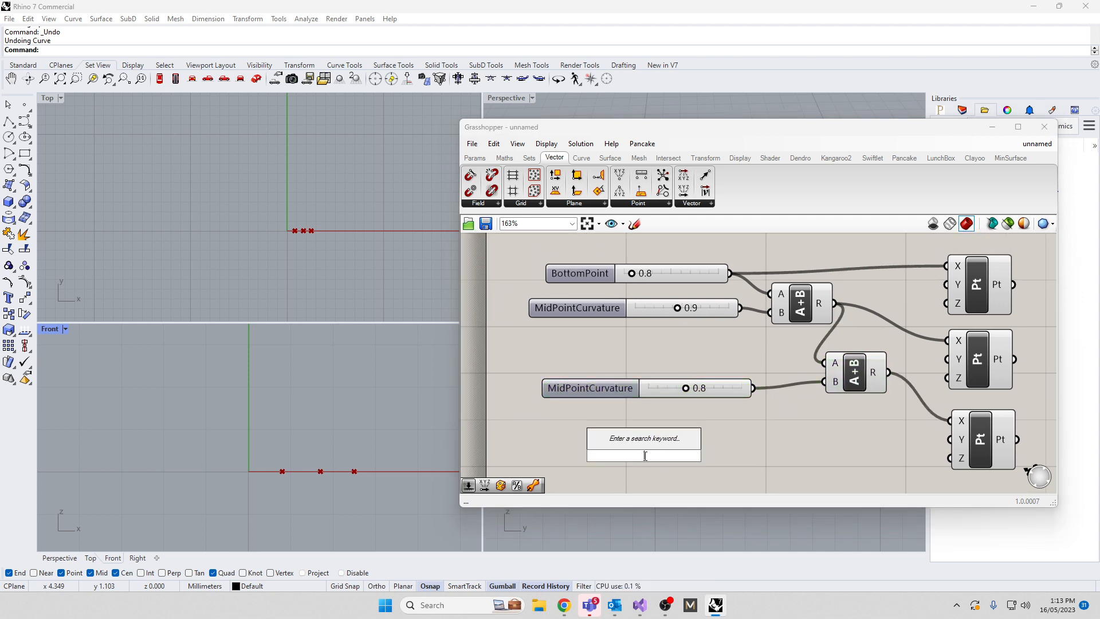
pyautogui.write('5.5')
pyautogui.press('Return')
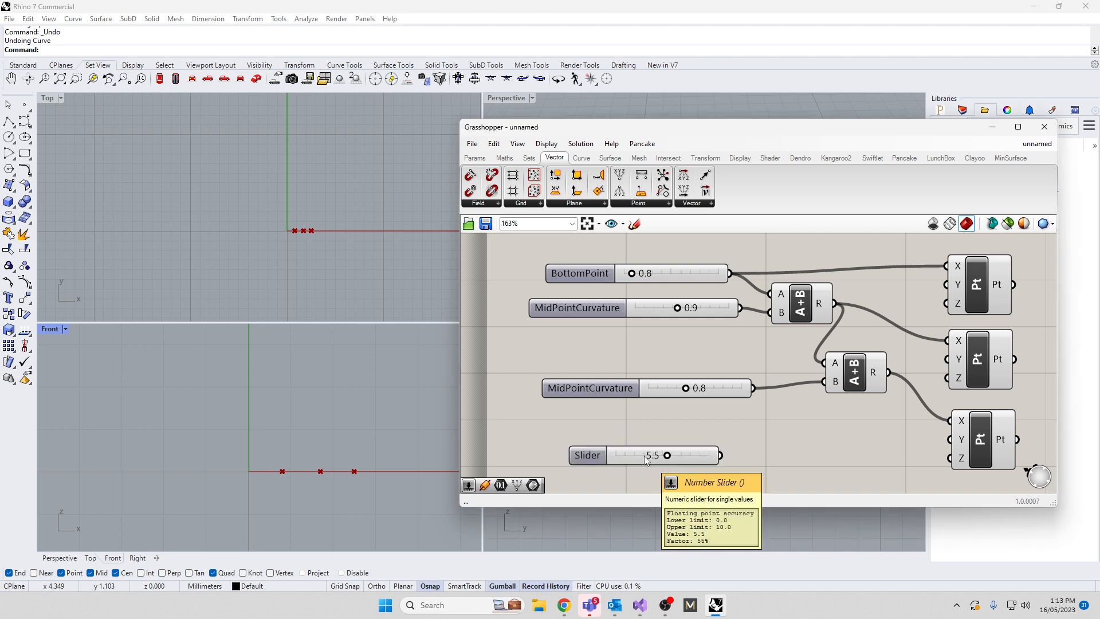
pyautogui.moveTo(721, 456); pyautogui.dragTo(946, 458)
# - Name the Z coordinate slider Height and shift it slightly away from the third Construct Point
pyautogui.moveTo(636, 465); pyautogui.dragTo(650, 444, button='right')
pyautogui.doubleClick(650, 445)
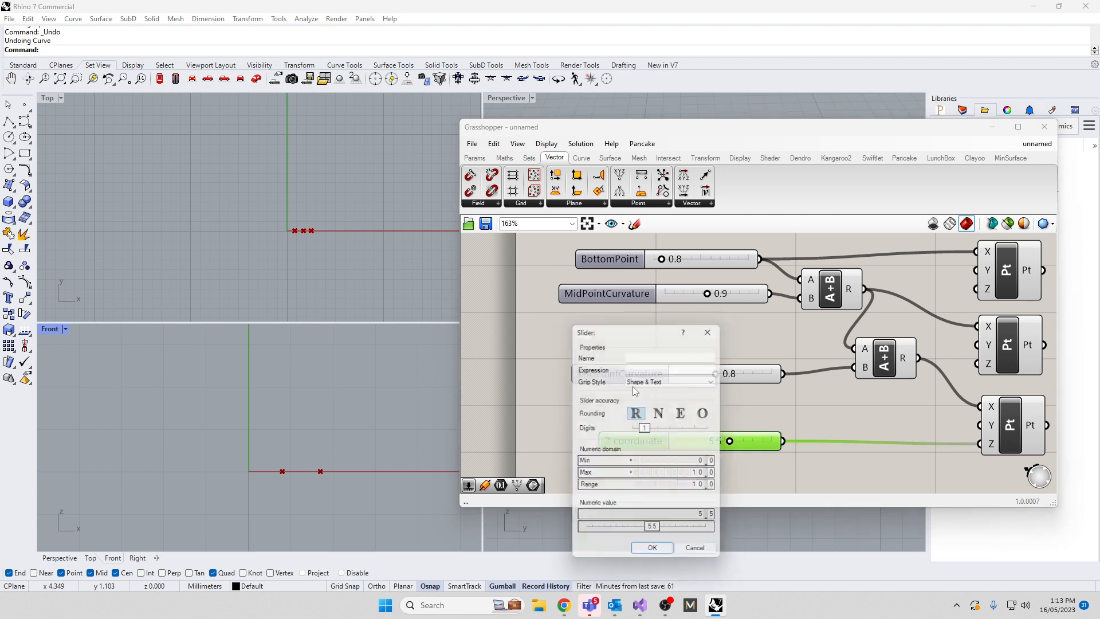
pyautogui.click(633, 354)
pyautogui.write('H')
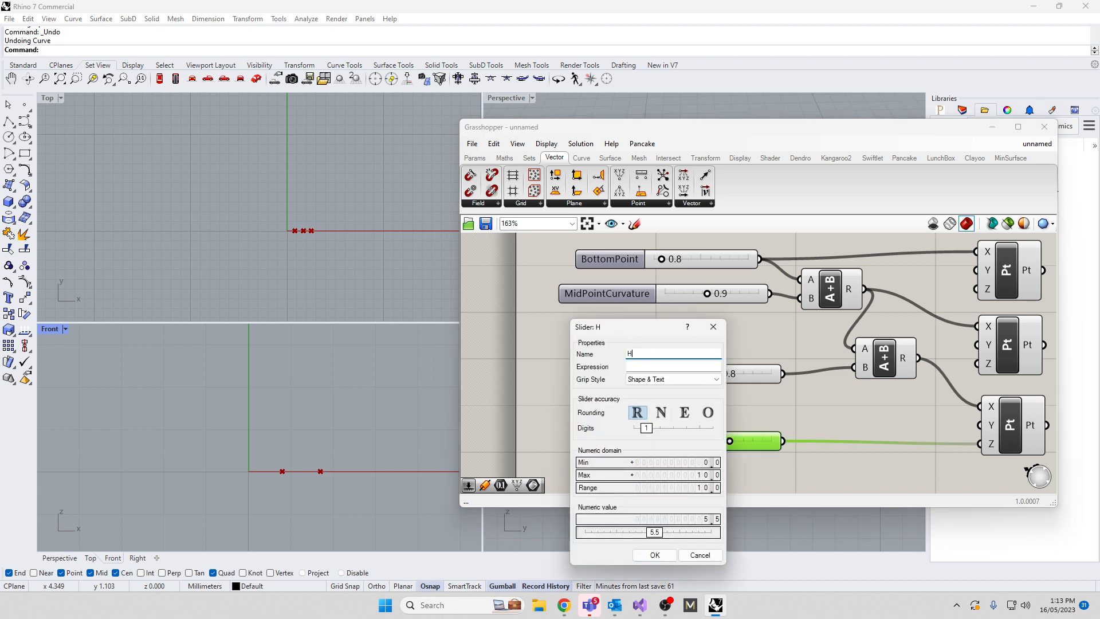
pyautogui.write('eight')
pyautogui.click(655, 555)
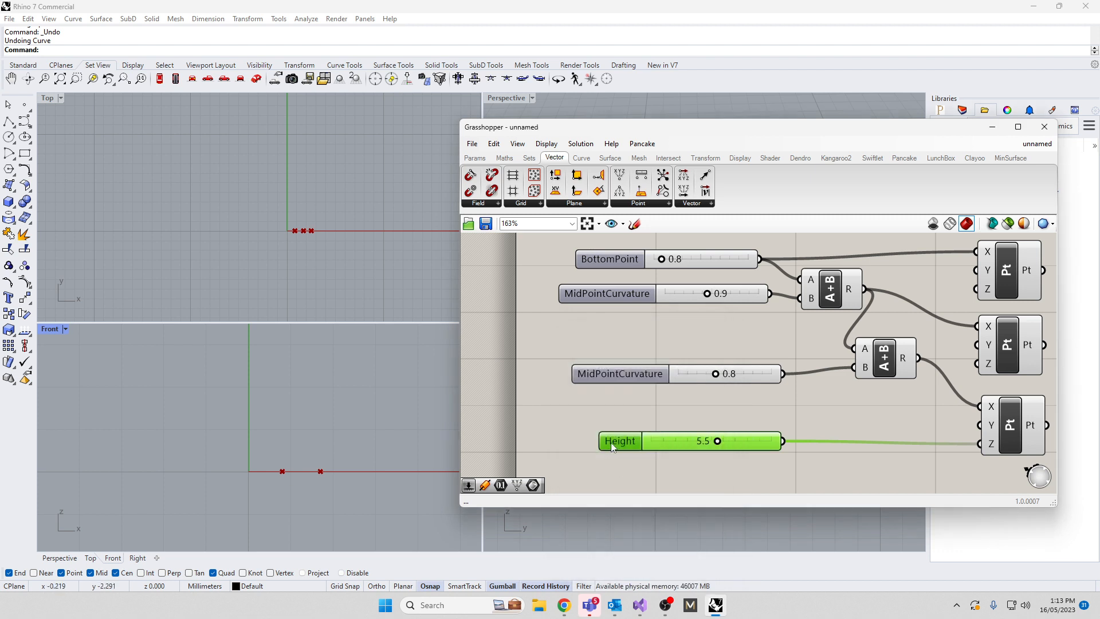
pyautogui.moveTo(611, 444); pyautogui.dragTo(597, 446)
# - Set the Height slider to 3.6 while checking the Front view, and move it up closer to the MidPointCurvature slider
pyautogui.moveTo(562, 394); pyautogui.dragTo(570, 389, button='right')
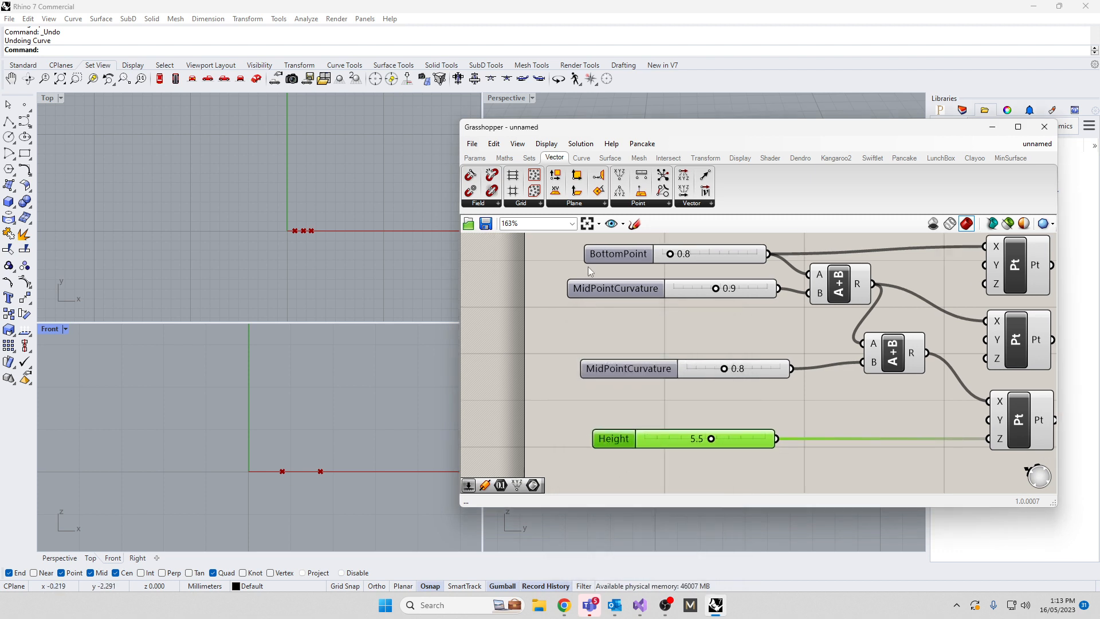
pyautogui.scroll(-2, 290, 484)
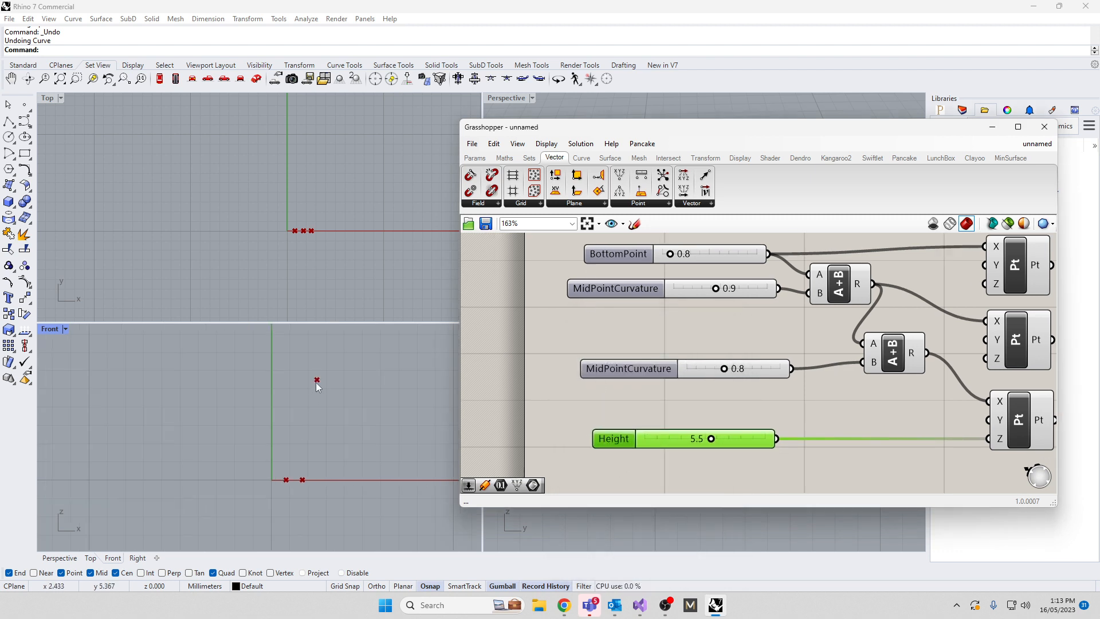
pyautogui.moveTo(711, 439); pyautogui.dragTo(689, 440)
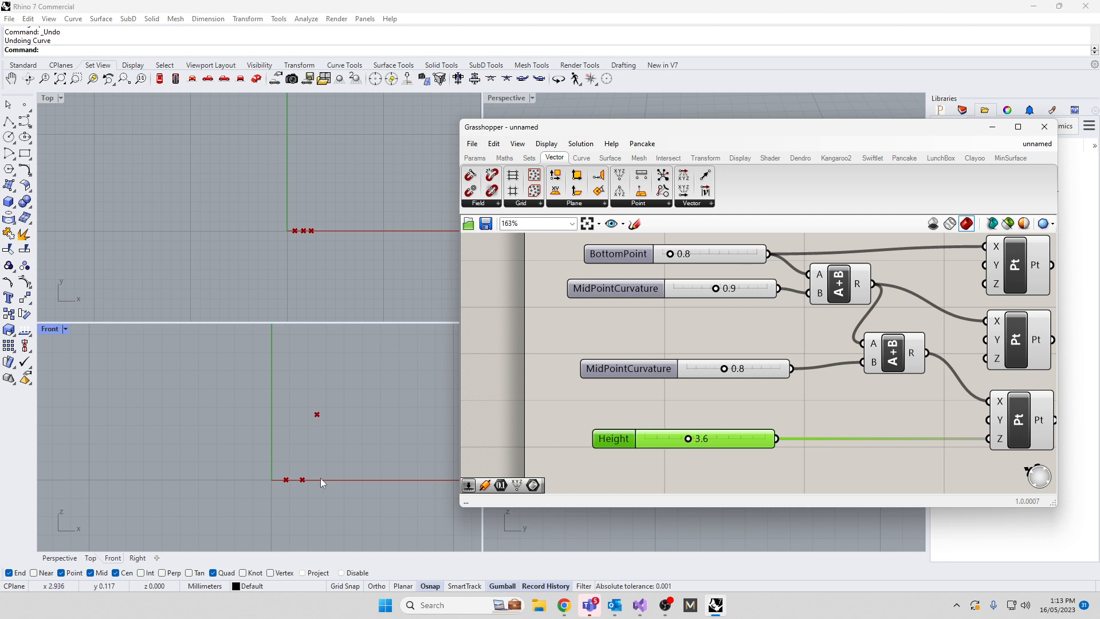
pyautogui.click(304, 485)
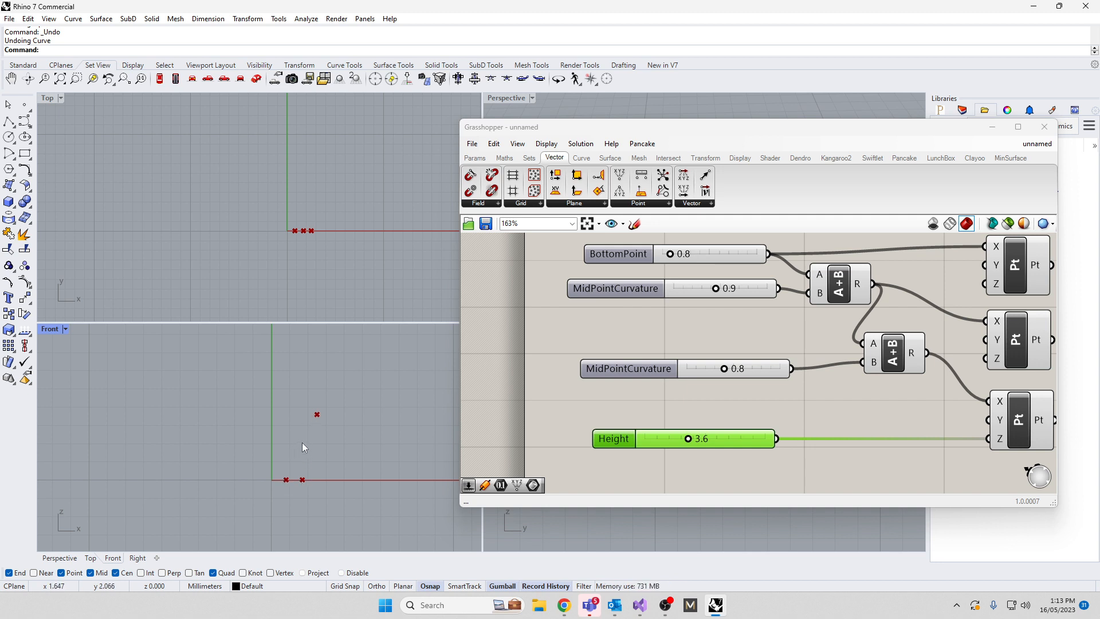
pyautogui.moveTo(616, 405); pyautogui.dragTo(549, 379, button='right')
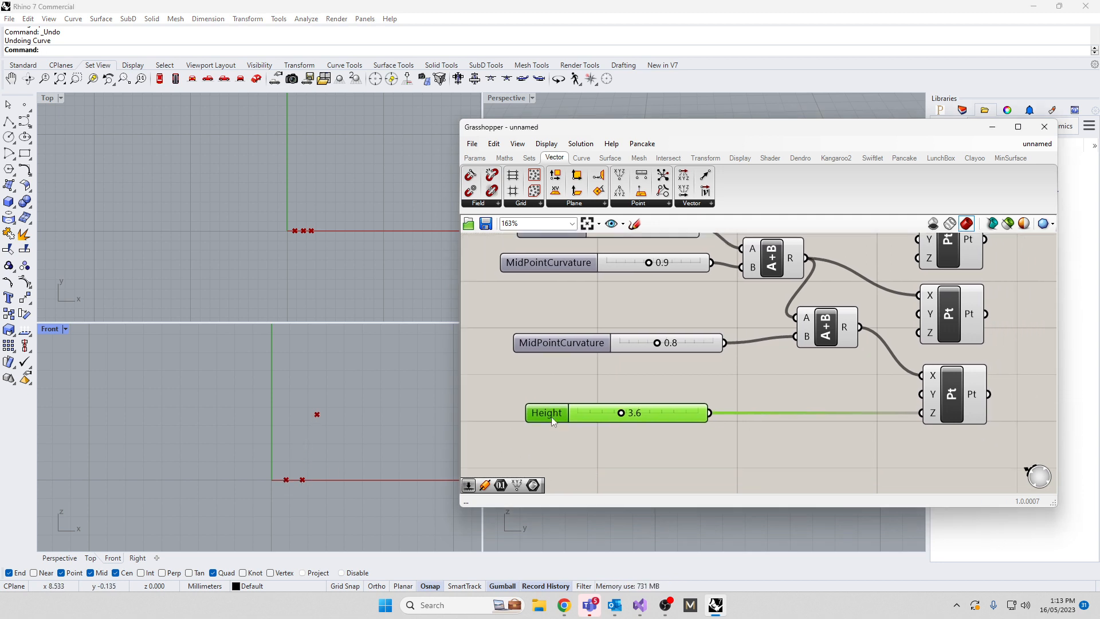
pyautogui.moveTo(544, 413); pyautogui.dragTo(535, 403)
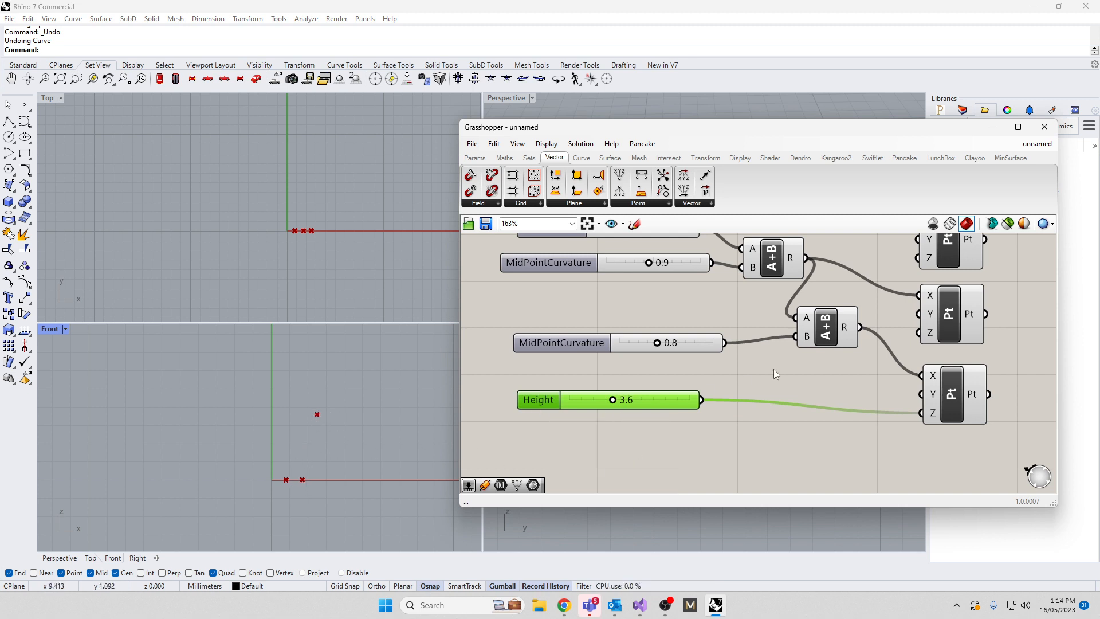
# - Add a Division component and place it below the wire between Height and the third Construct Point
pyautogui.doubleClick(703, 440)
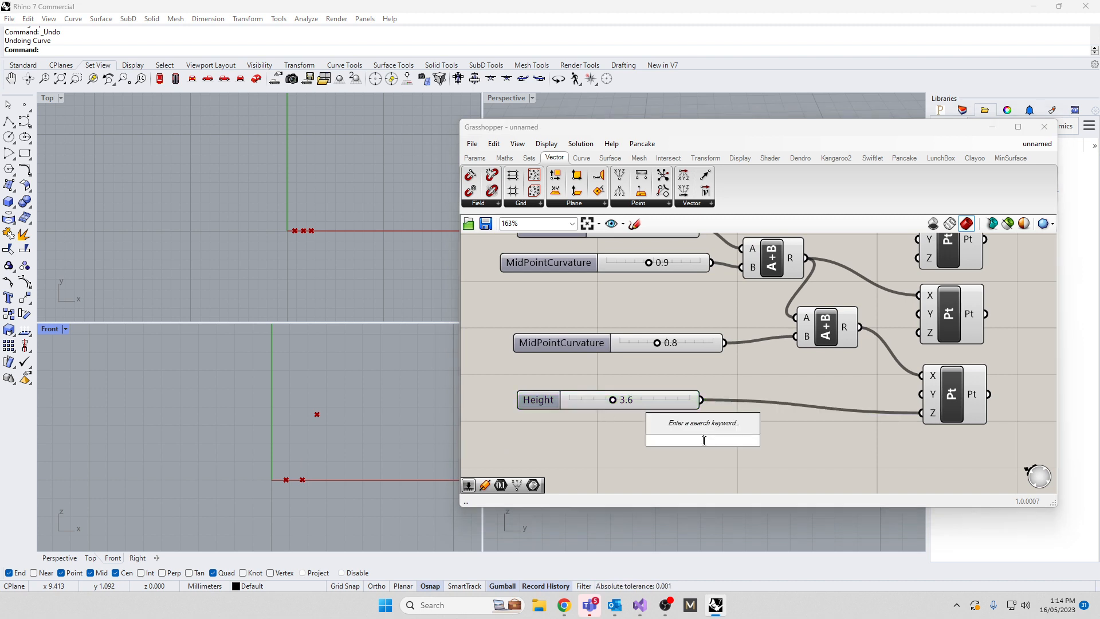
pyautogui.write('di')
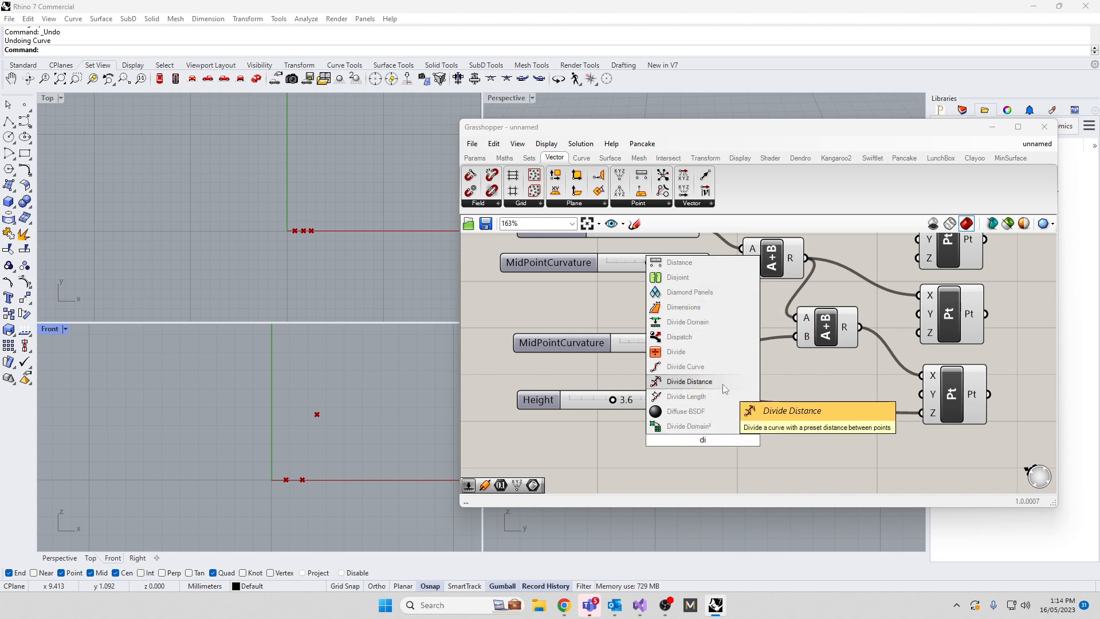
pyautogui.write('vision')
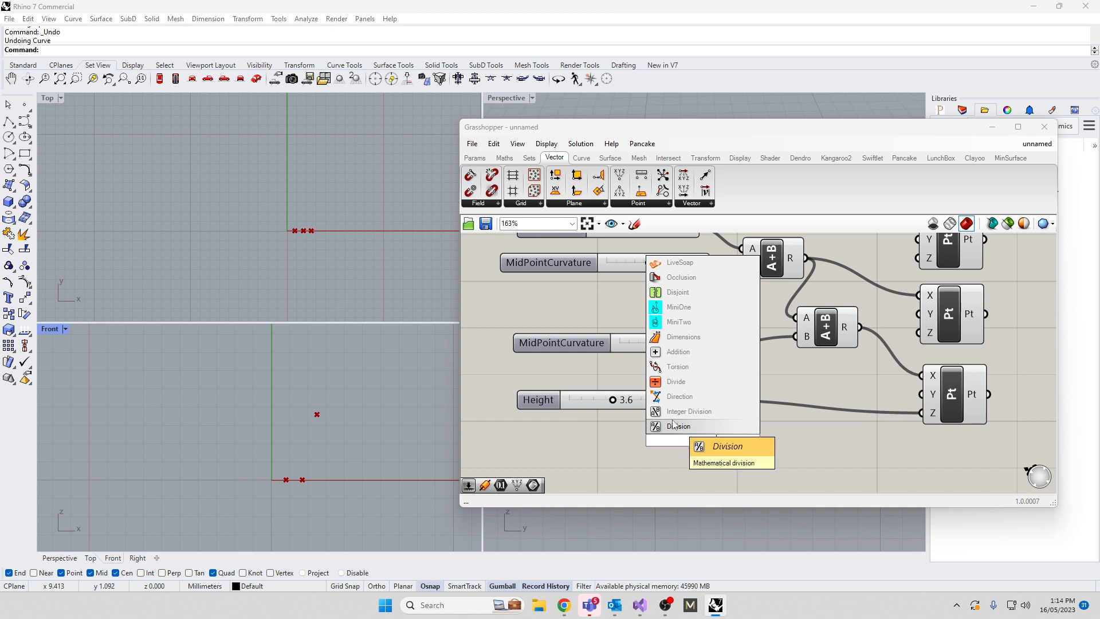
pyautogui.press('Return')
pyautogui.moveTo(695, 442); pyautogui.dragTo(779, 439)
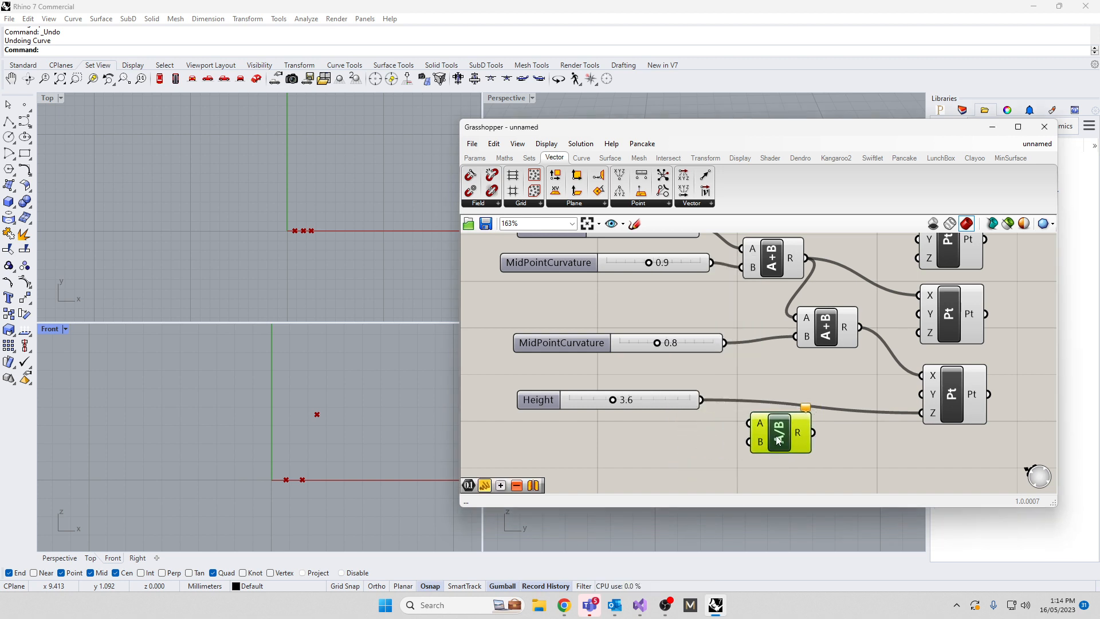
# - Wire the Height slider into Division's A input and set its B input to a fixed value of 2
pyautogui.moveTo(703, 400); pyautogui.dragTo(741, 435)
pyautogui.rightClick(764, 446)
pyautogui.moveTo(871, 501)
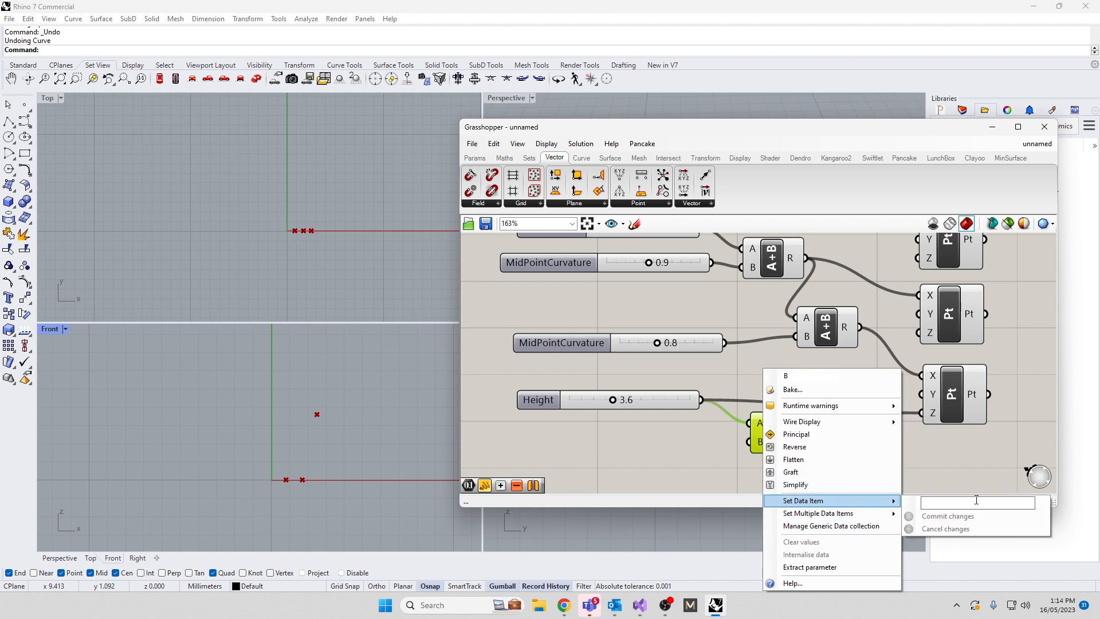
pyautogui.click(948, 501)
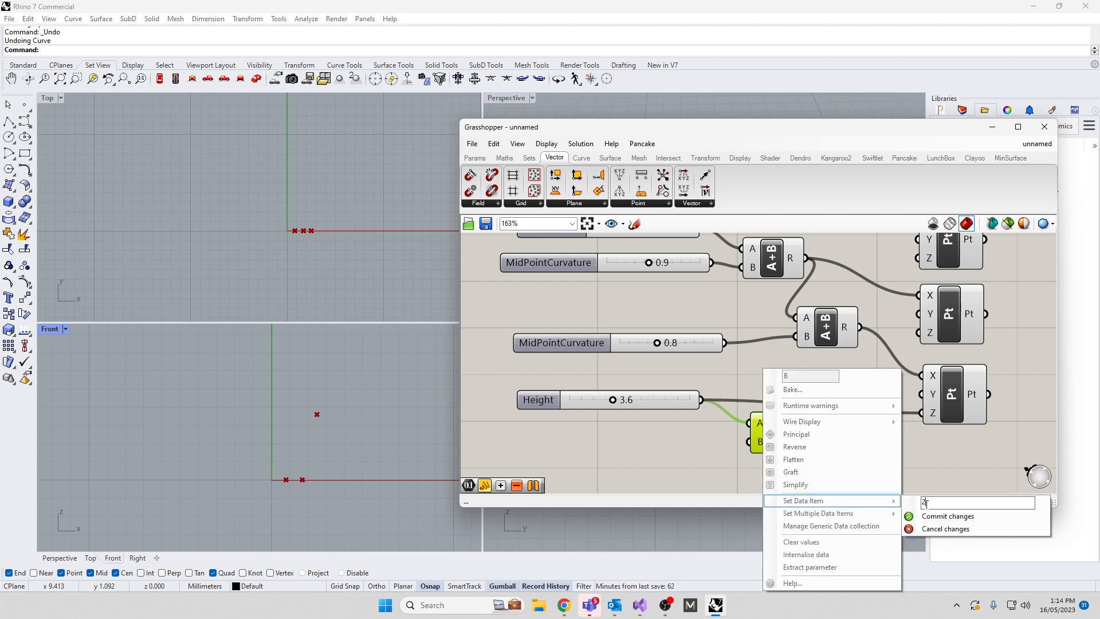
pyautogui.write('2')
pyautogui.click(945, 517)
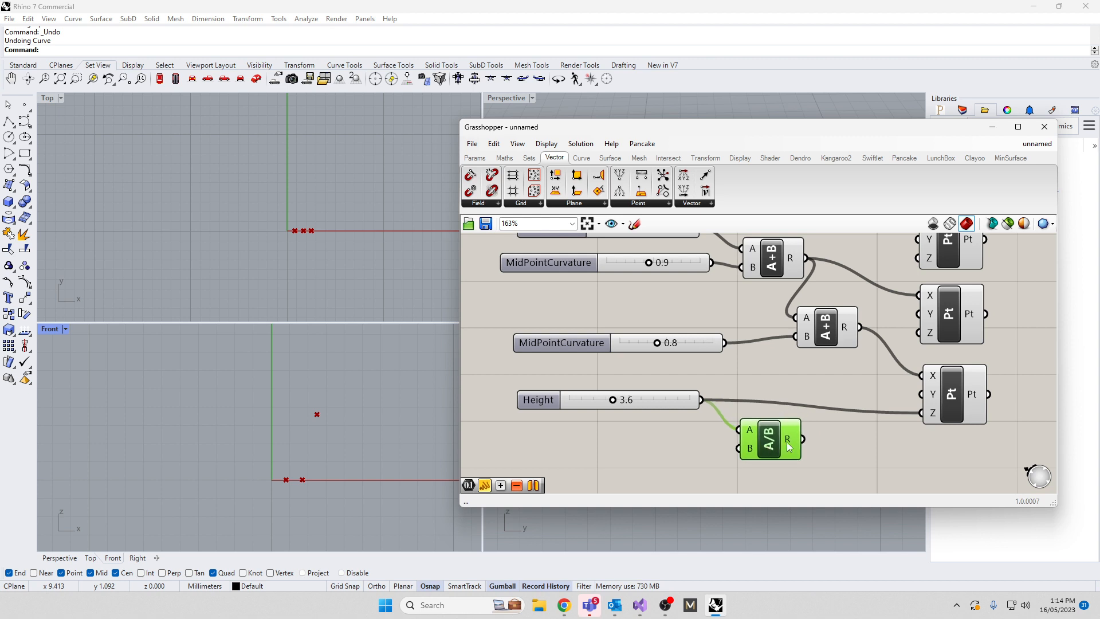
# - Connect the Division result to the second Construct Point's Z input and stack Division directly under the second Addition
pyautogui.moveTo(788, 446); pyautogui.dragTo(916, 333)
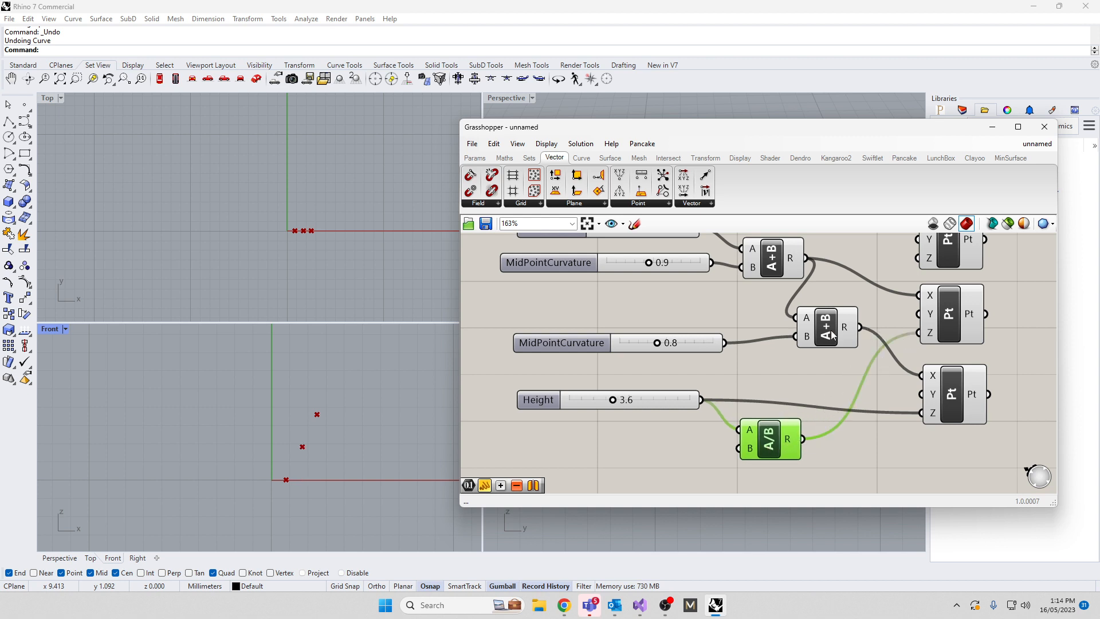
pyautogui.moveTo(831, 334); pyautogui.dragTo(833, 315)
pyautogui.moveTo(778, 448); pyautogui.dragTo(831, 368)
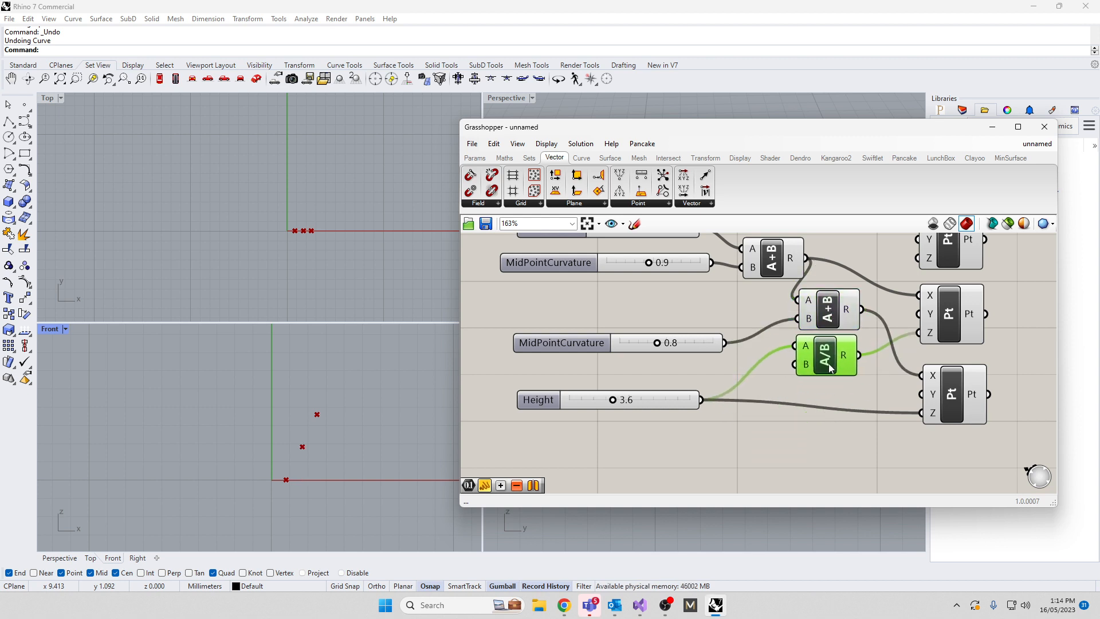
# - Move the first MidPointCurvature and BottomPoint sliders down so they stack just above the second MidPointCurvature slider
pyautogui.moveTo(607, 369); pyautogui.dragTo(669, 401, button='right')
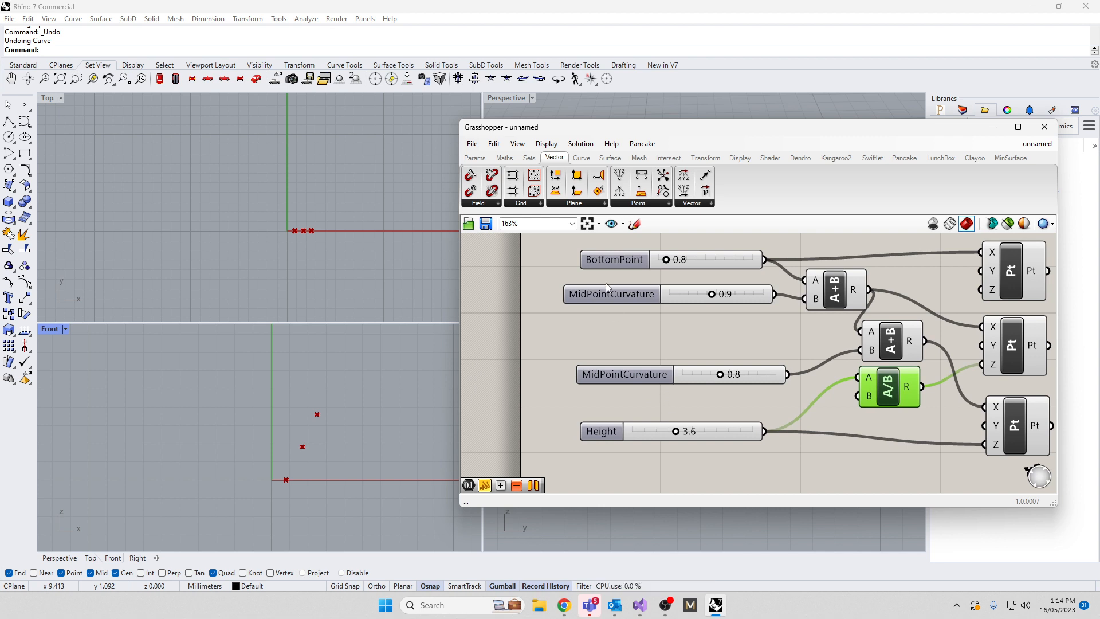
pyautogui.moveTo(609, 293); pyautogui.dragTo(619, 342)
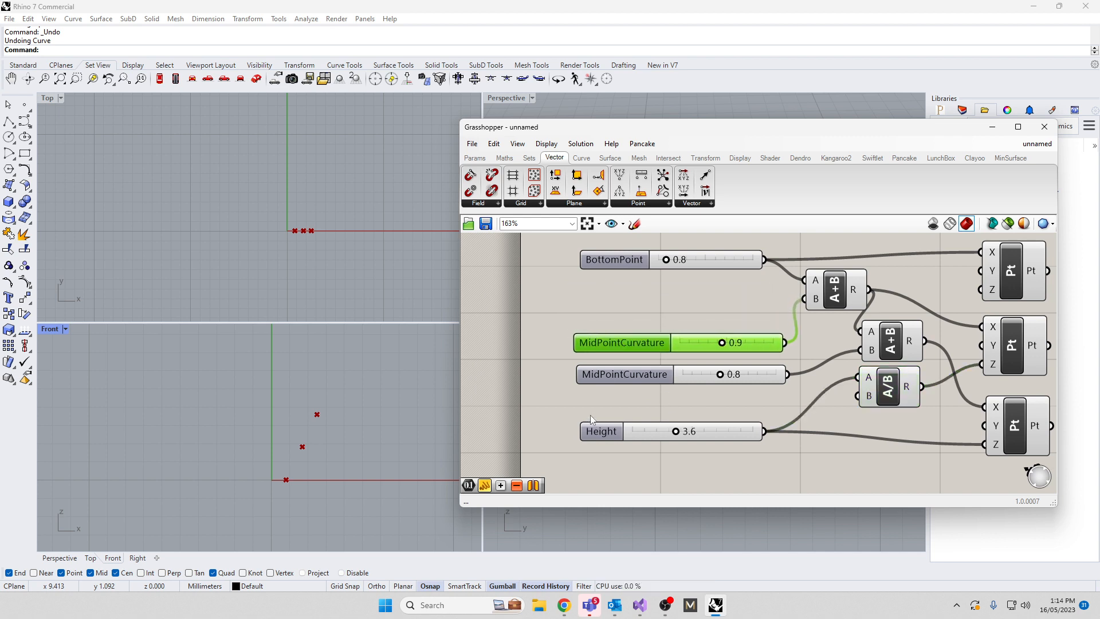
pyautogui.moveTo(597, 260); pyautogui.dragTo(585, 302)
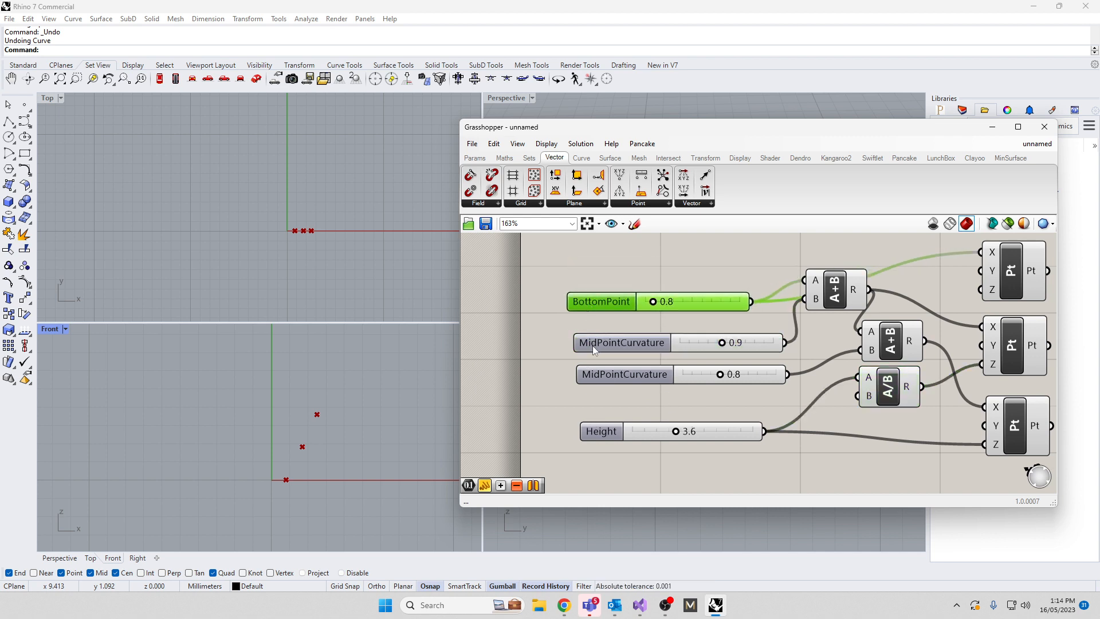
# - Stack both MidPointCurvature sliders in line beneath the BottomPoint slider and rename the lower one TopPointSize
pyautogui.moveTo(593, 346); pyautogui.dragTo(586, 329)
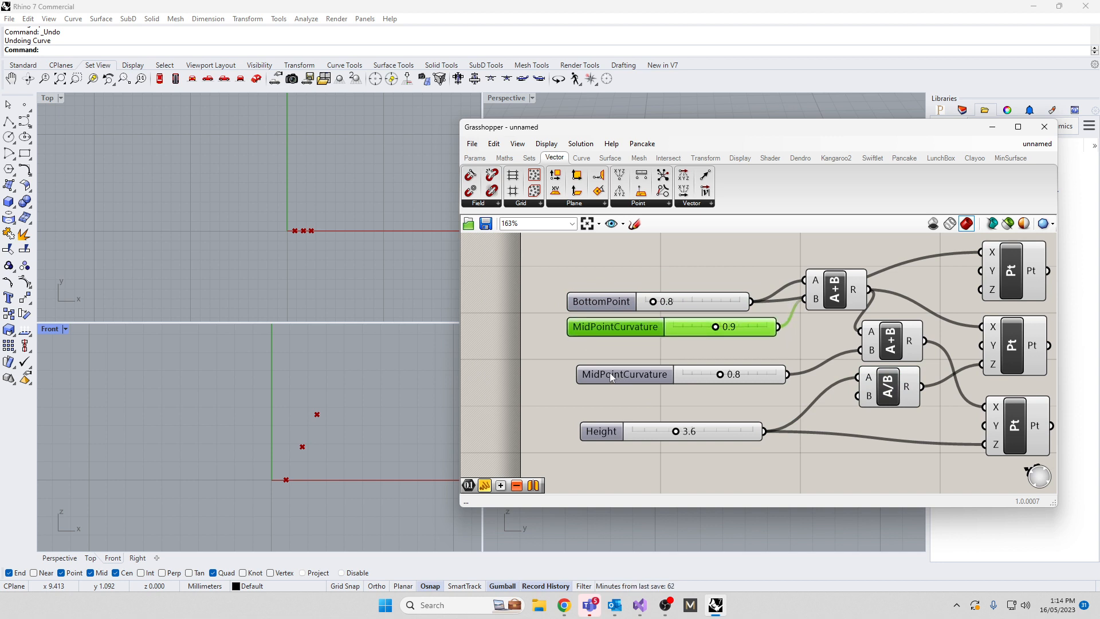
pyautogui.moveTo(610, 376); pyautogui.dragTo(601, 362)
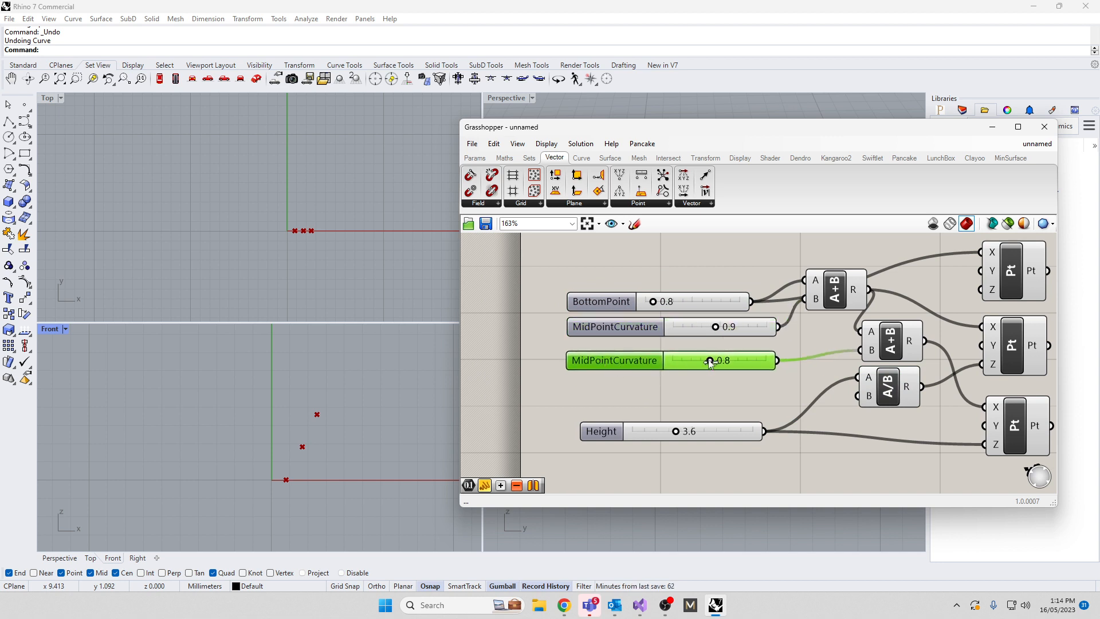
pyautogui.doubleClick(602, 359)
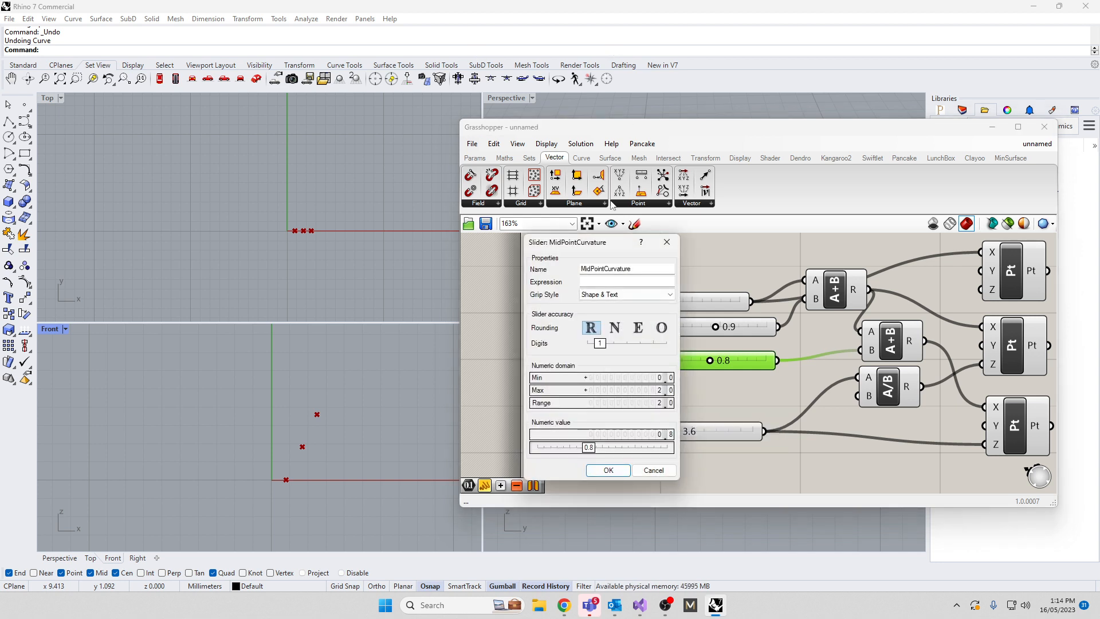
pyautogui.click(541, 271)
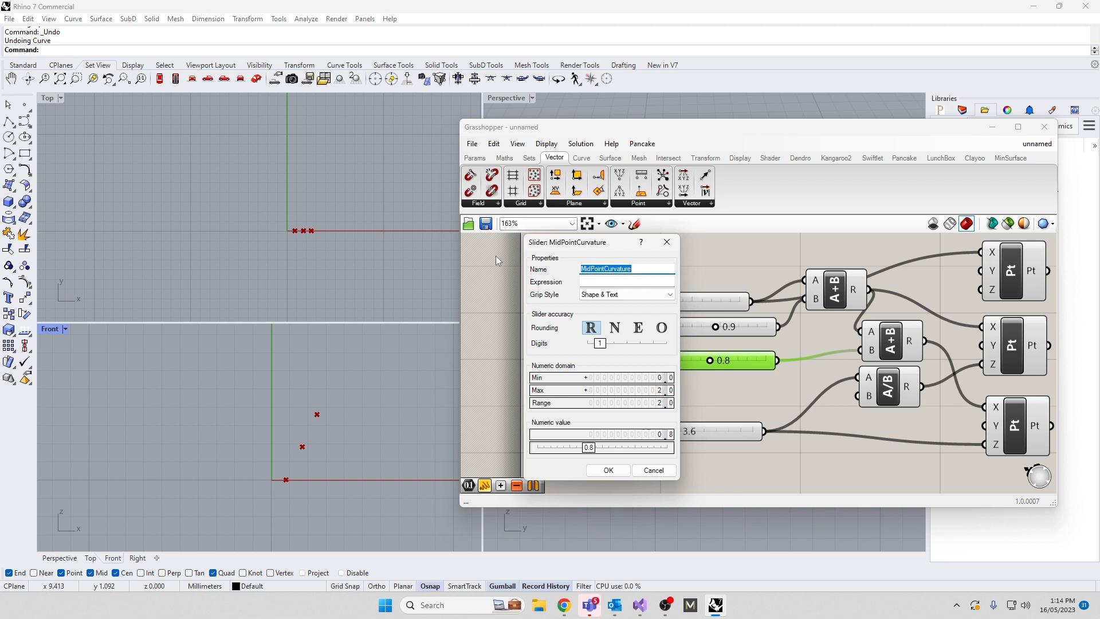
pyautogui.write('Top ')
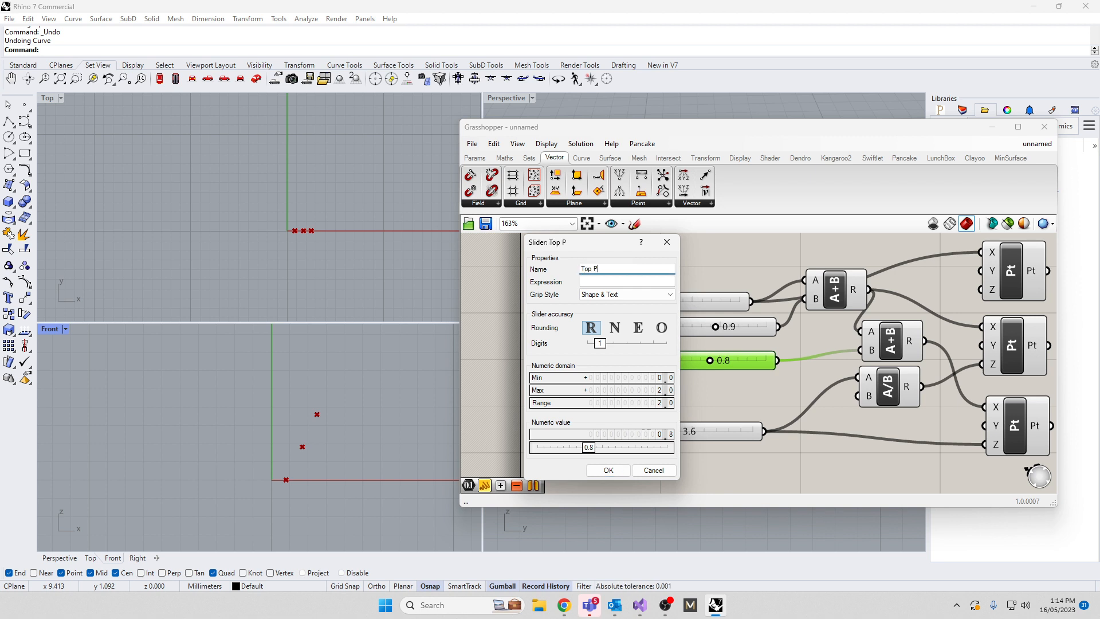
pyautogui.write('PointDistance')
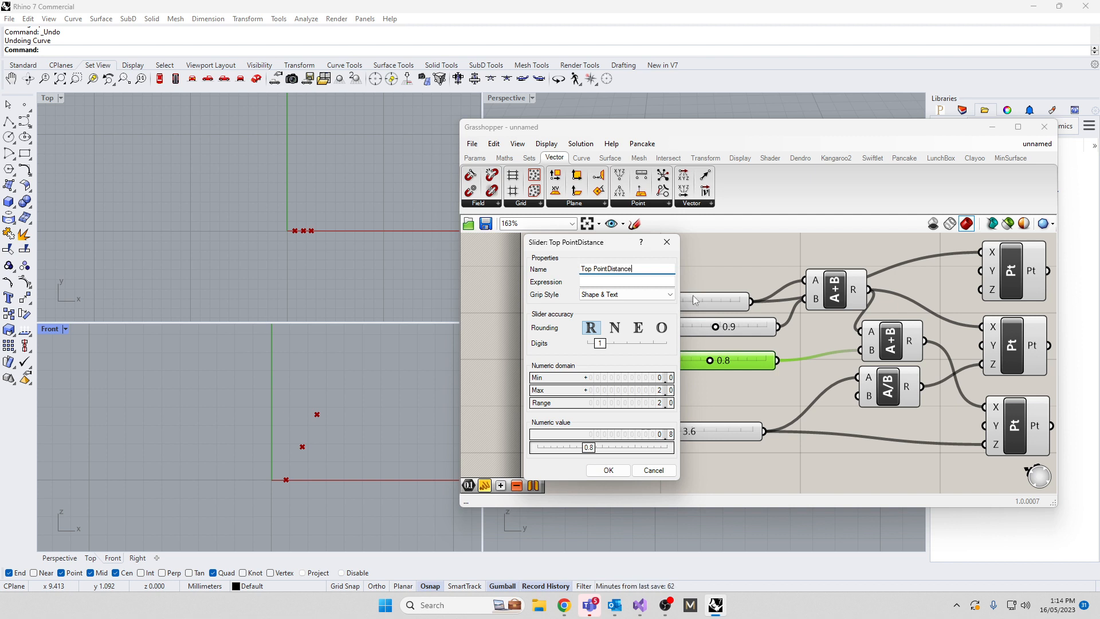
pyautogui.click(594, 268)
pyautogui.press('BackSpace')
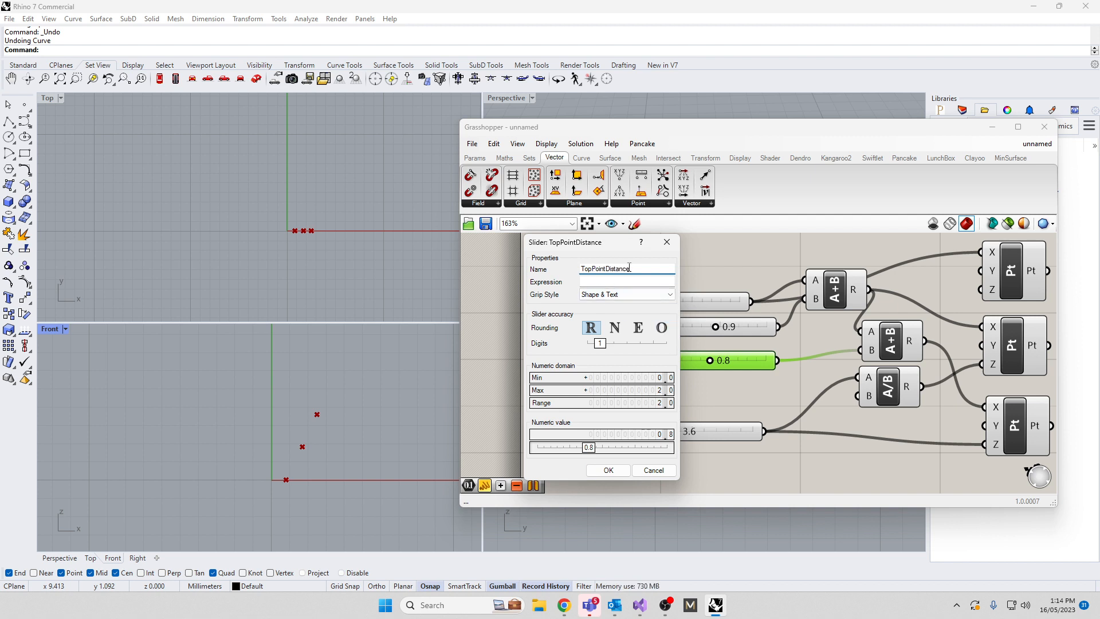
pyautogui.moveTo(629, 269); pyautogui.dragTo(617, 268)
pyautogui.write('Size')
pyautogui.click(607, 470)
# - Rename the Height slider TopPointHeight and place it directly beneath the TopPointSize slider
pyautogui.doubleClick(596, 431)
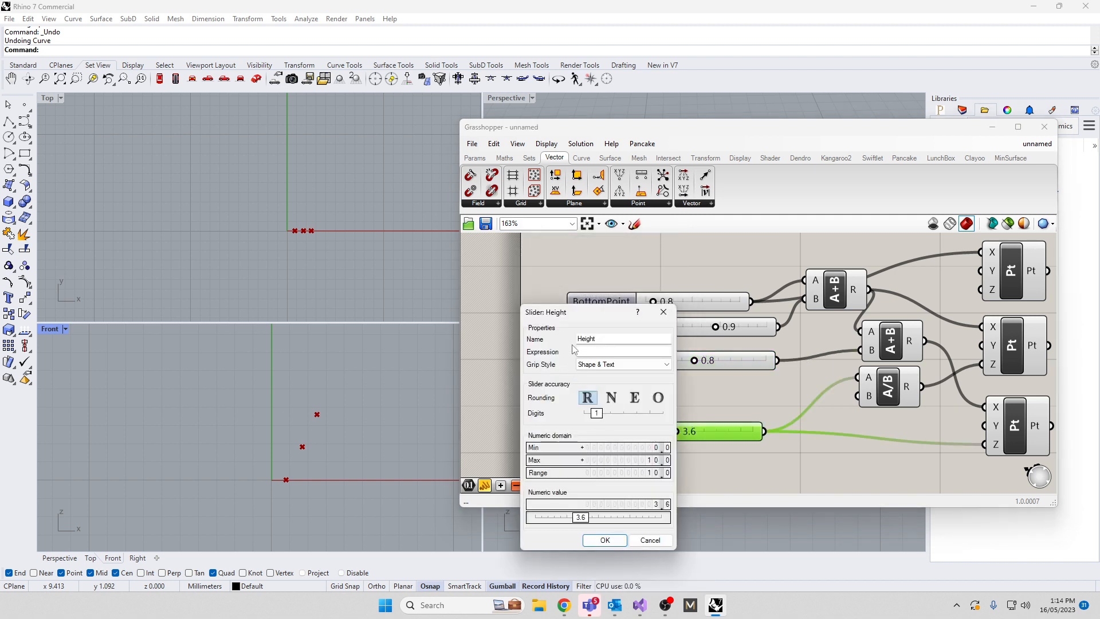
pyautogui.click(580, 339)
pyautogui.write('TopPoint')
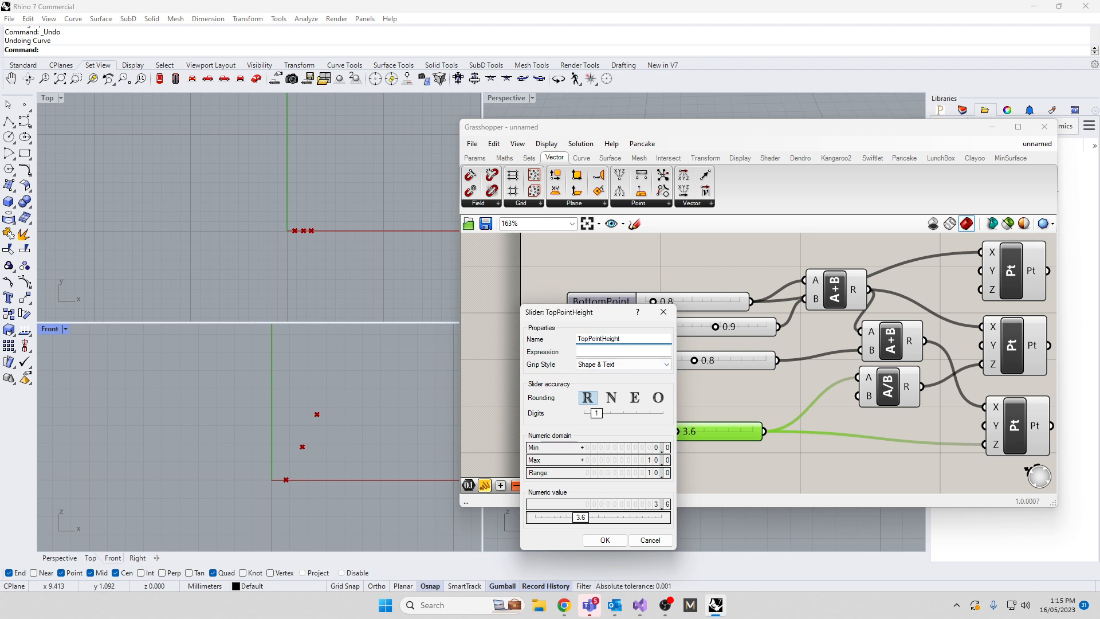
pyautogui.click(605, 540)
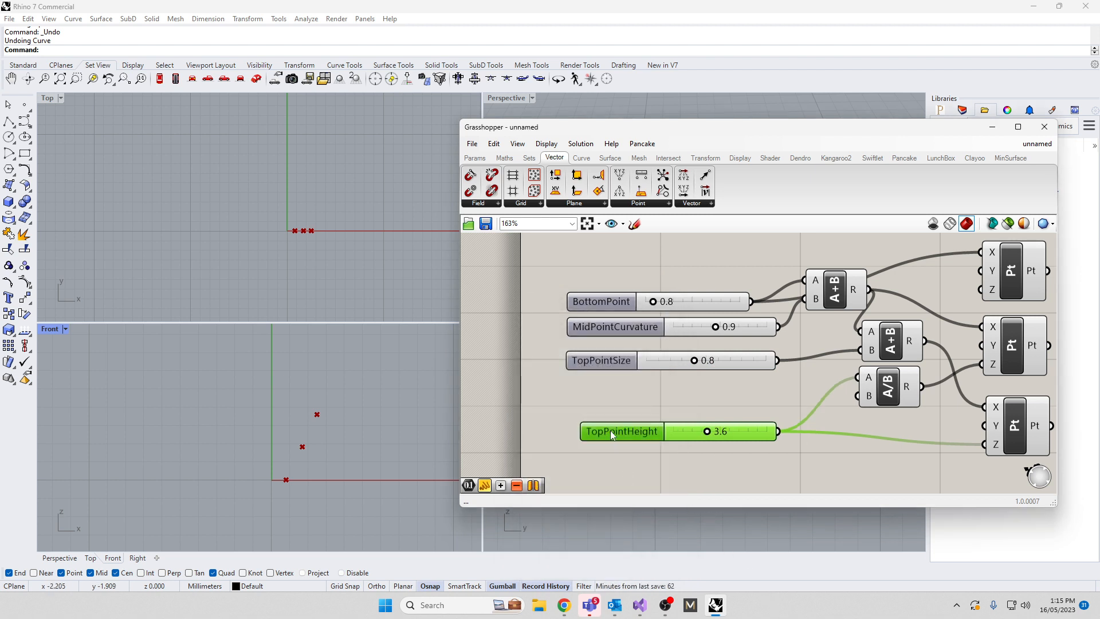
pyautogui.moveTo(611, 431); pyautogui.dragTo(596, 388)
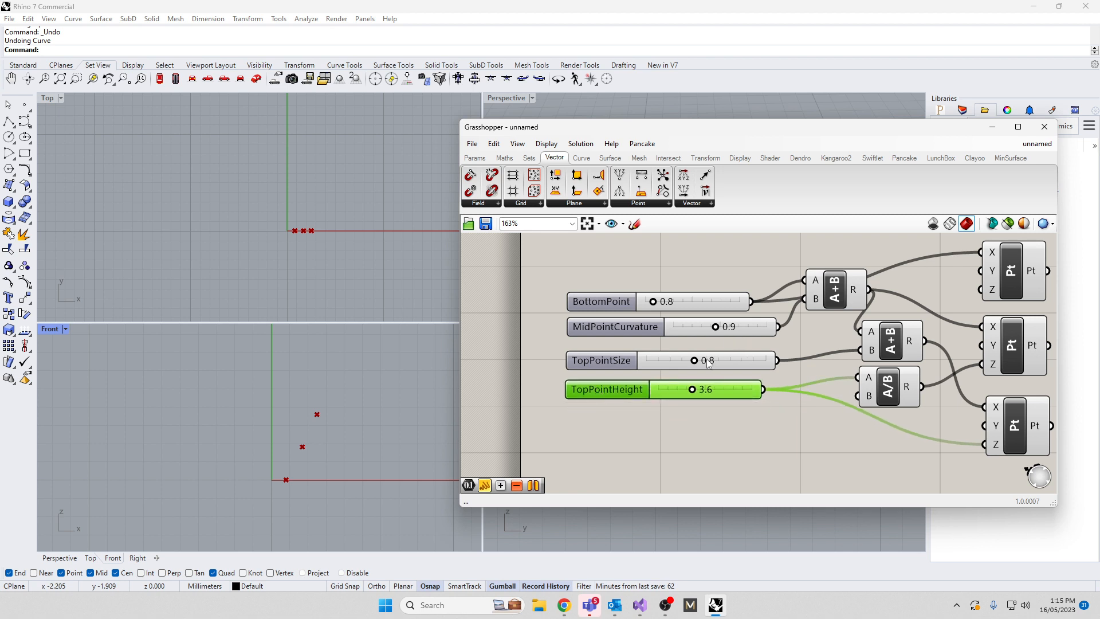
# - Try moving the points by setting MidPointCurvature to 1.0, TopPointSize to 0.7 and TopPointHeight to 4.6
pyautogui.moveTo(715, 326); pyautogui.dragTo(739, 328)
pyautogui.moveTo(692, 389)
pyautogui.mouseDown()
pyautogui.moveTo(684, 390)
pyautogui.moveTo(706, 389)
pyautogui.moveTo(706, 360)
pyautogui.moveTo(723, 361)
pyautogui.moveTo(619, 385)
pyautogui.moveTo(686, 378)
pyautogui.mouseUp()
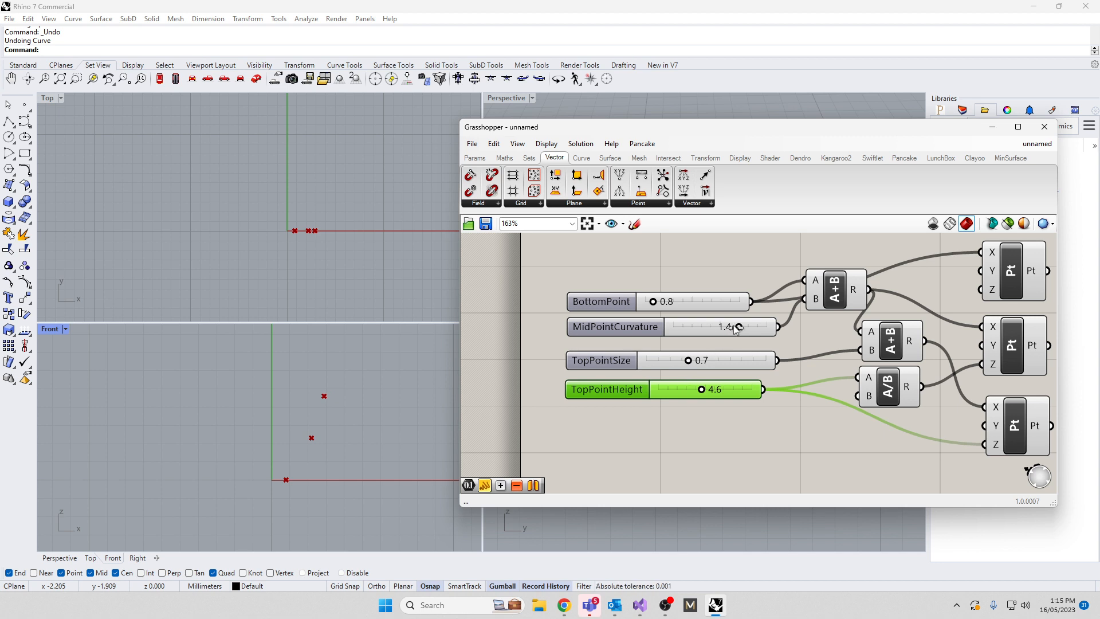
pyautogui.moveTo(736, 328)
pyautogui.mouseDown()
pyautogui.moveTo(675, 329)
pyautogui.moveTo(720, 328)
pyautogui.mouseUp()
# - Add an Arc 3Pt component and place it beside the second Construct Point, leaving room for wires
pyautogui.scroll(-3, 731, 453)
pyautogui.doubleClick(689, 441)
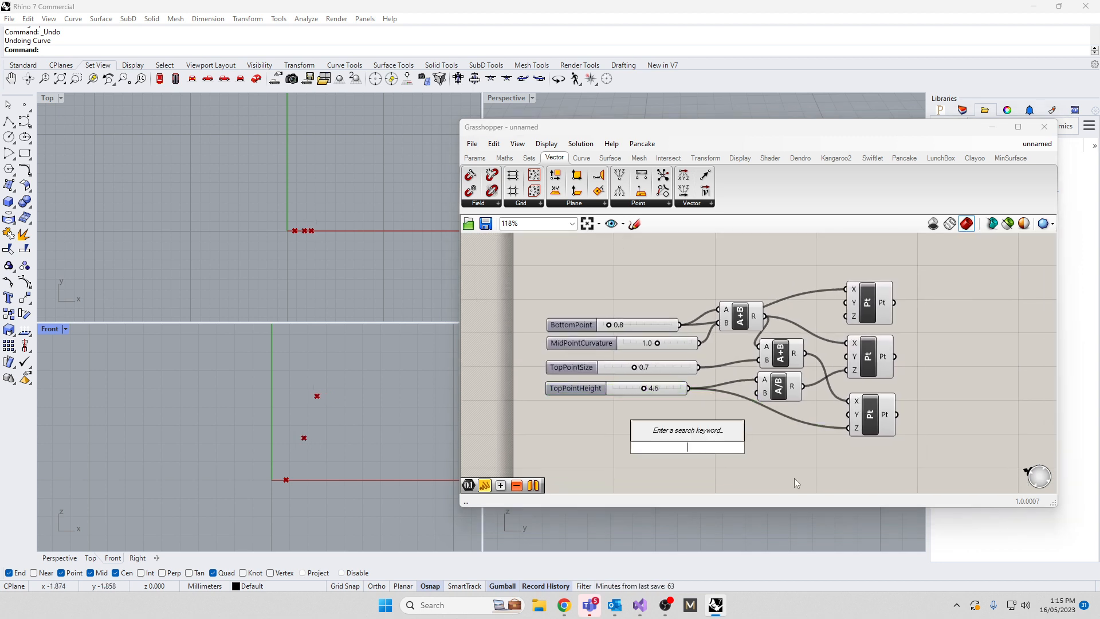
pyautogui.doubleClick(975, 411)
pyautogui.write('arc')
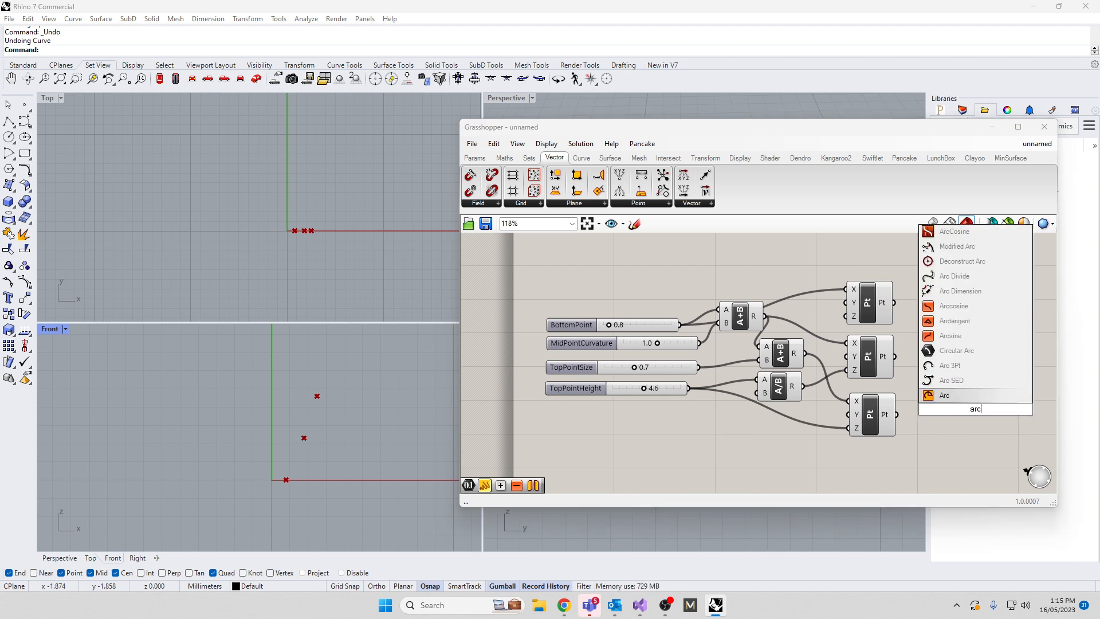
pyautogui.click(963, 367)
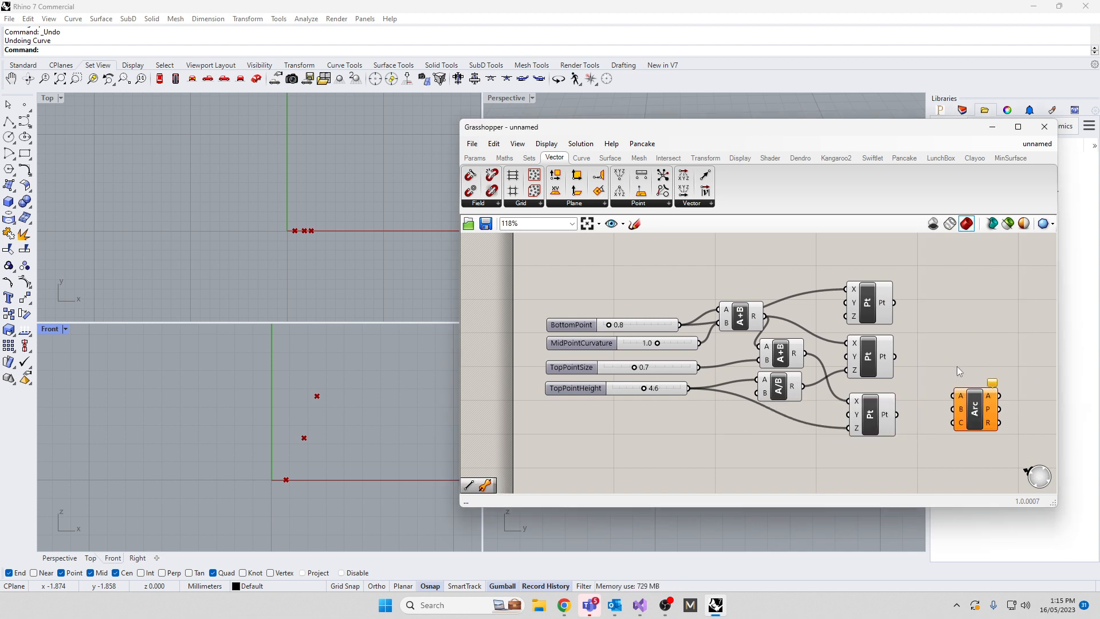
pyautogui.moveTo(978, 404); pyautogui.dragTo(978, 358)
# - Wire the first, second and third Construct Point outputs into the Arc component's A, B and C inputs respectively
pyautogui.moveTo(895, 302); pyautogui.dragTo(955, 342)
pyautogui.moveTo(896, 360); pyautogui.dragTo(948, 369)
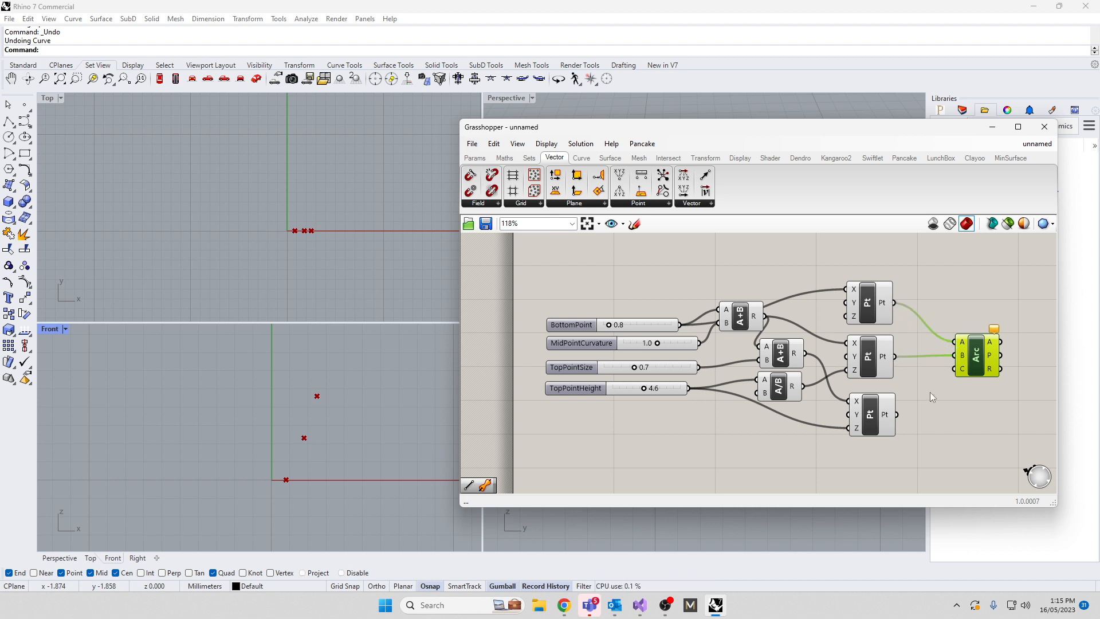
pyautogui.moveTo(897, 414); pyautogui.dragTo(954, 369)
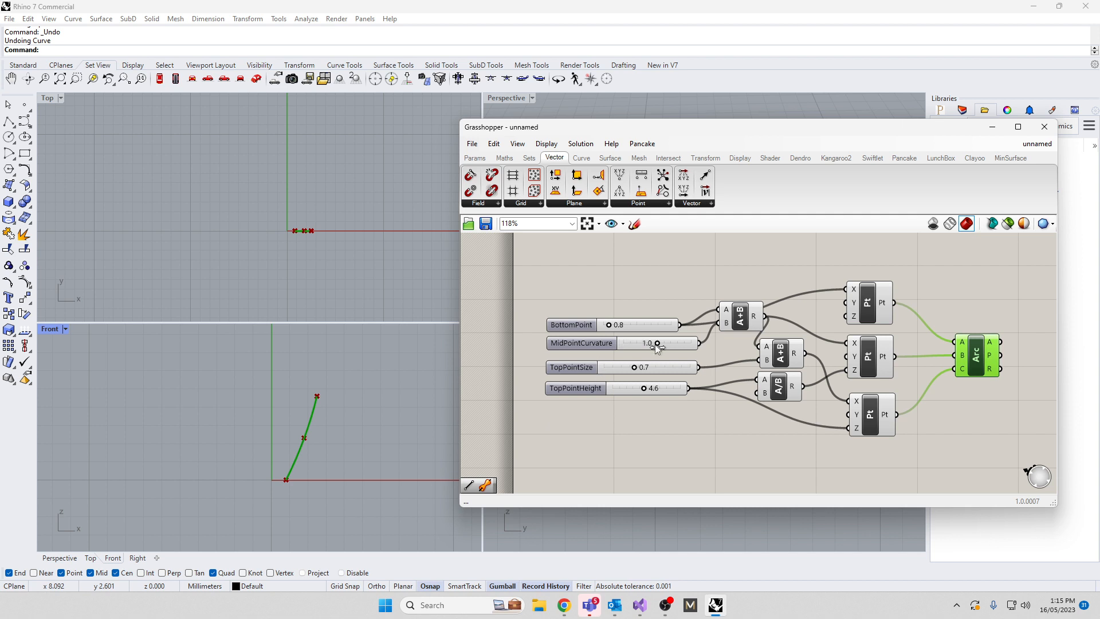
# - Reshape the arc by setting BottomPoint to 0.4, MidPointCurvature to 1.3, TopPointSize to 0.6 and TopPointHeight to 3.8
pyautogui.moveTo(657, 343); pyautogui.dragTo(617, 370)
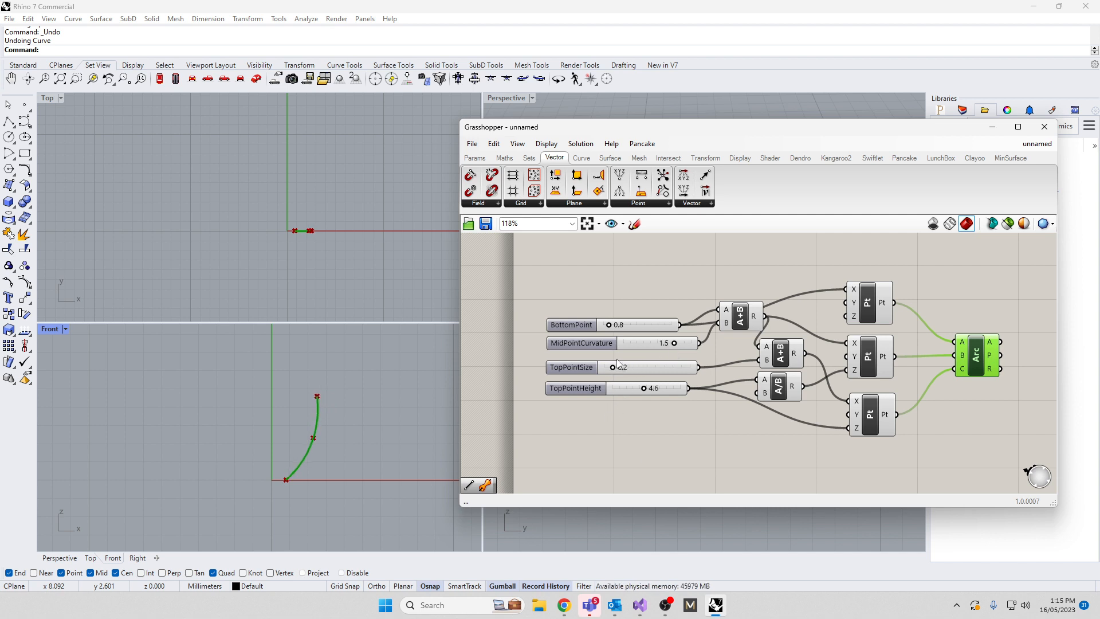
pyautogui.moveTo(675, 343)
pyautogui.mouseDown()
pyautogui.moveTo(642, 344)
pyautogui.moveTo(672, 342)
pyautogui.mouseUp()
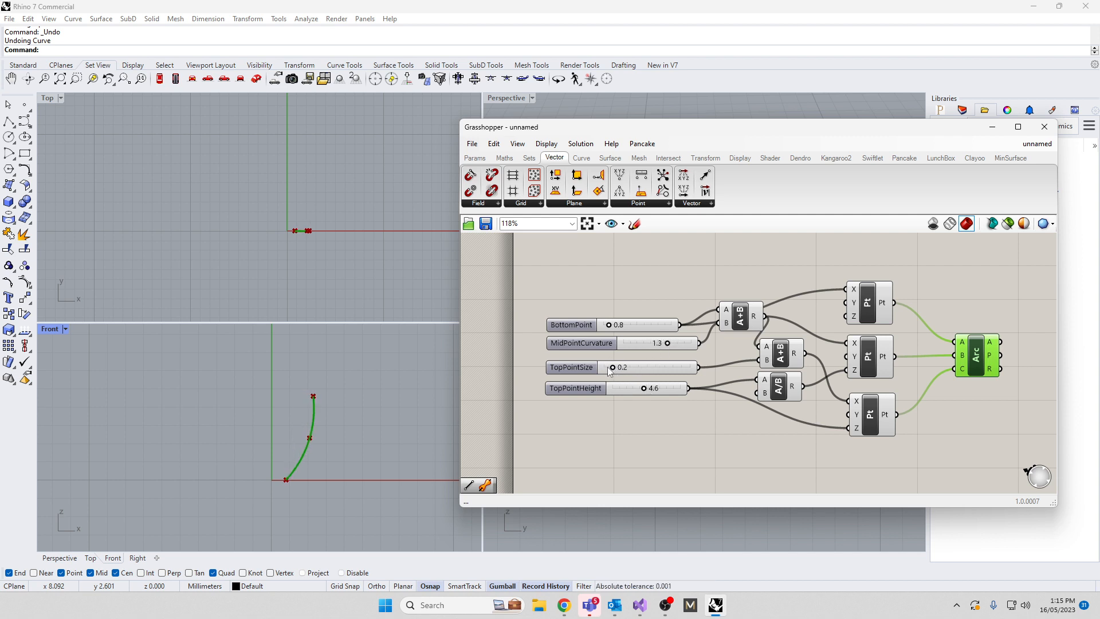
pyautogui.moveTo(609, 371); pyautogui.dragTo(629, 373)
pyautogui.click(630, 478)
pyautogui.moveTo(648, 458); pyautogui.dragTo(632, 441, button='right')
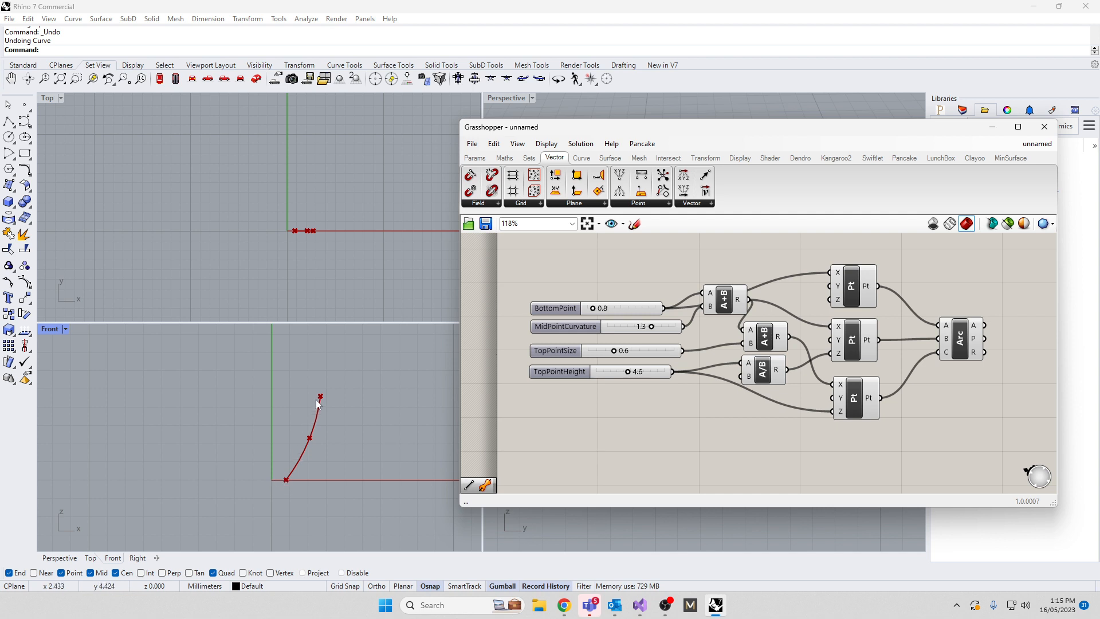
pyautogui.moveTo(626, 372); pyautogui.dragTo(622, 373)
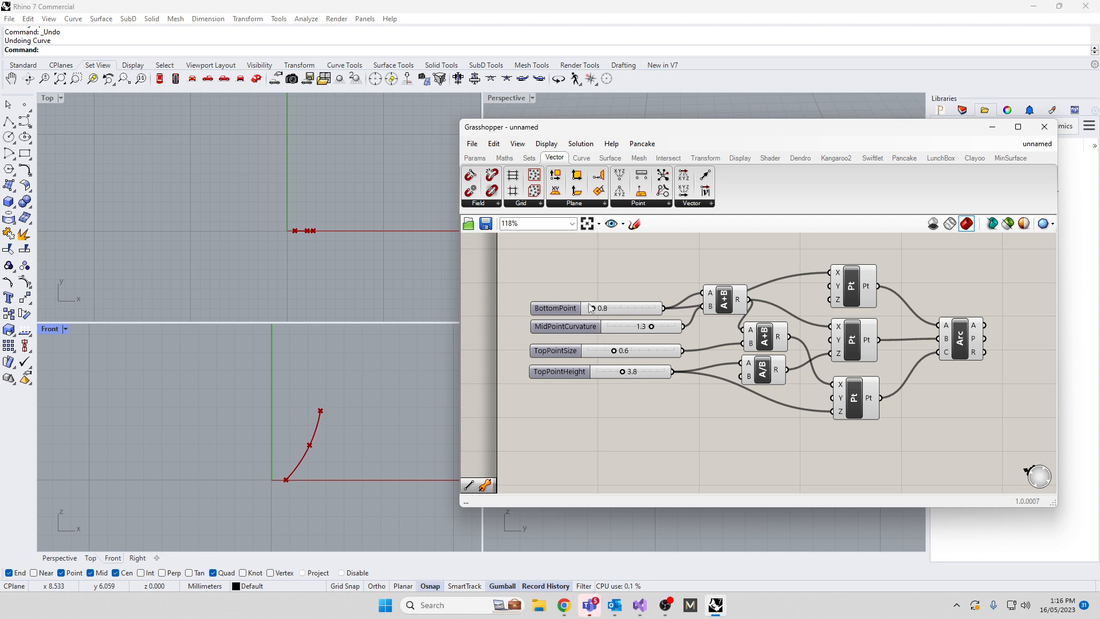
pyautogui.moveTo(594, 309); pyautogui.dragTo(592, 312)
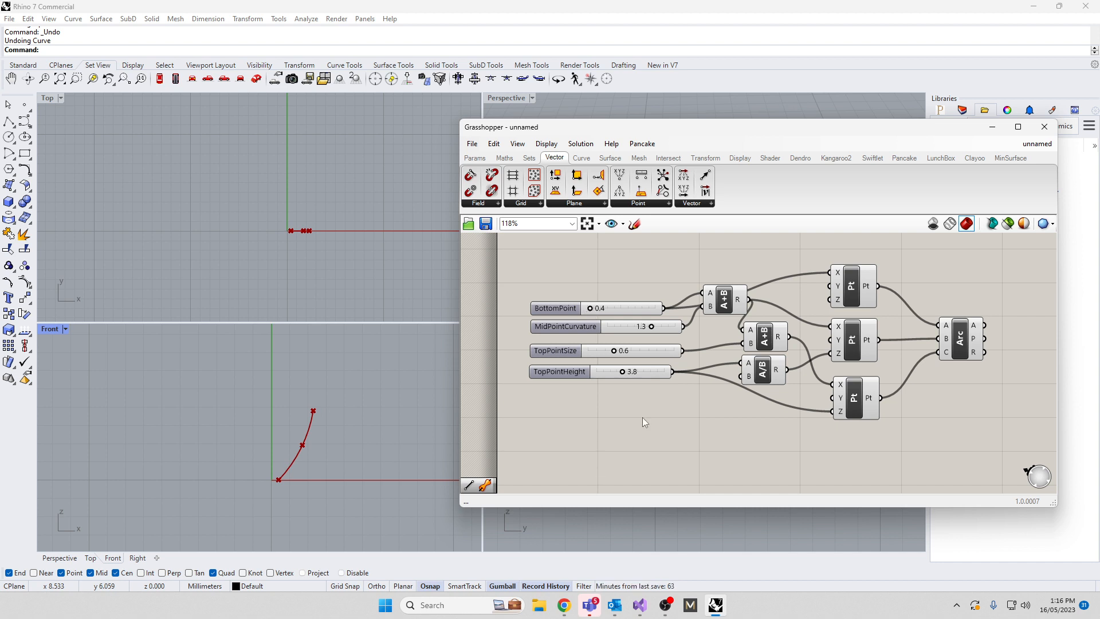
# - Add a Pipe Variable component beside Arc and wire Arc's A output into its C input
pyautogui.doubleClick(655, 424)
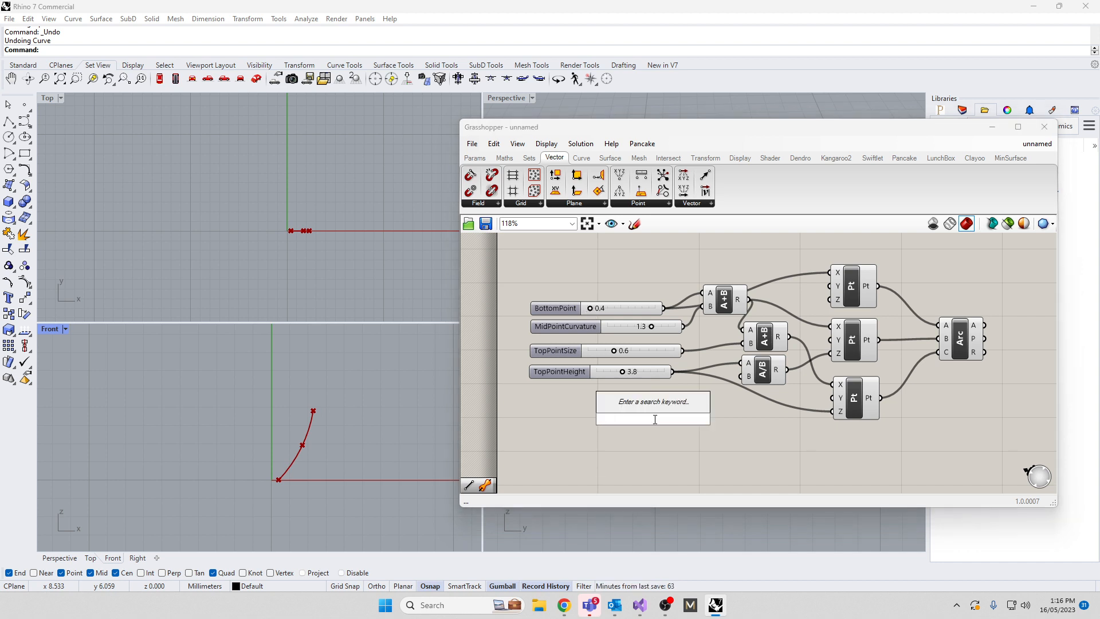
pyautogui.write('pipe')
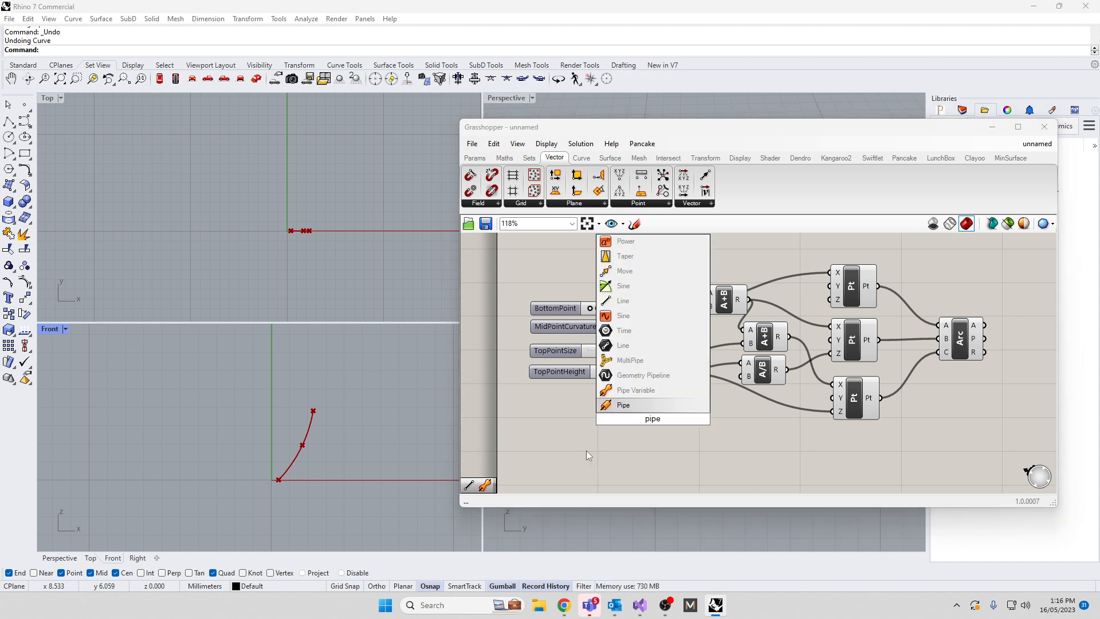
pyautogui.click(617, 390)
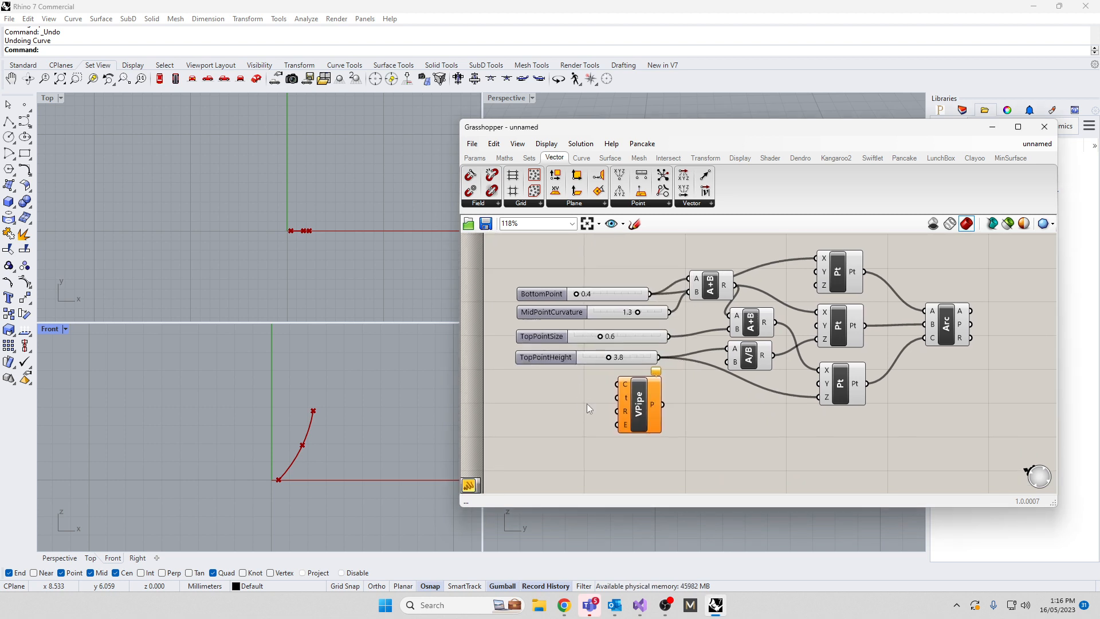
pyautogui.scroll(-2, 587, 403)
pyautogui.moveTo(631, 408); pyautogui.dragTo(947, 360)
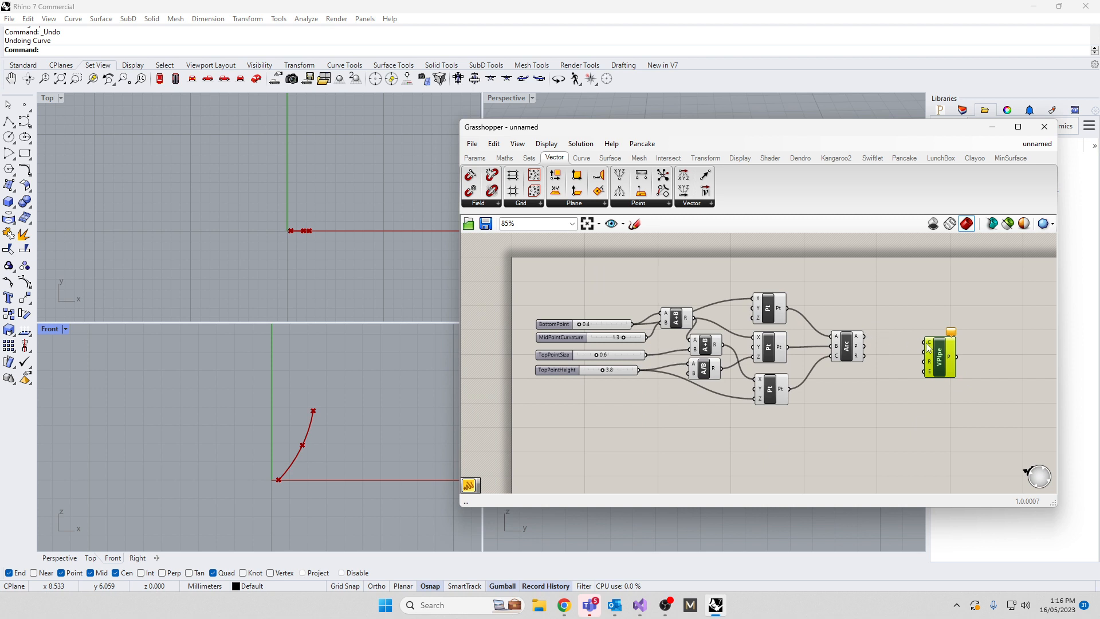
pyautogui.moveTo(865, 337); pyautogui.dragTo(925, 343)
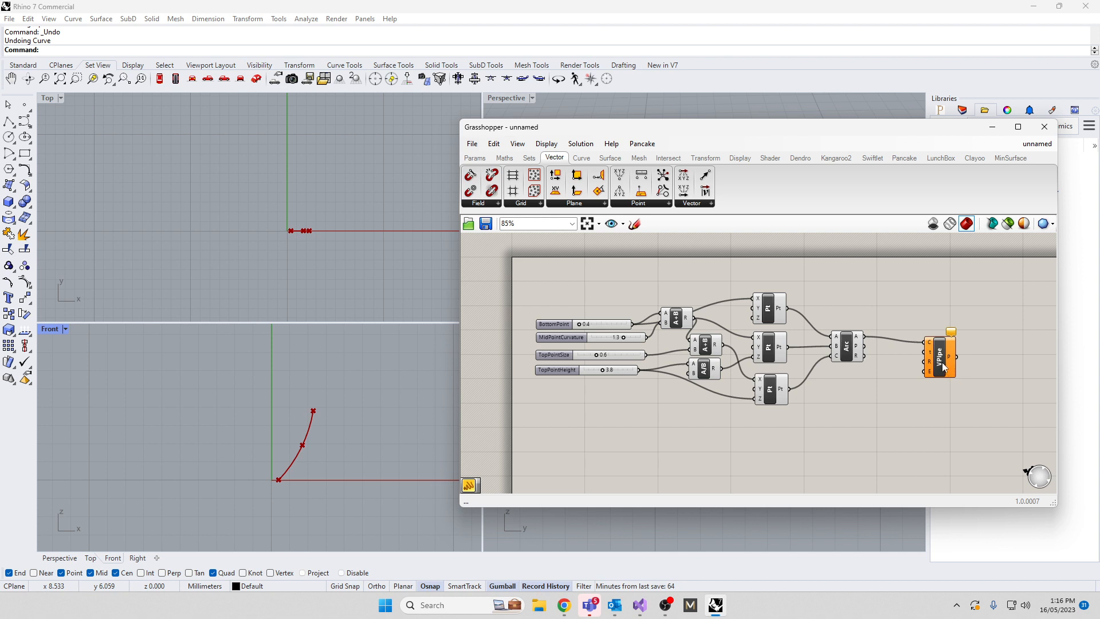
pyautogui.moveTo(945, 367); pyautogui.dragTo(933, 371)
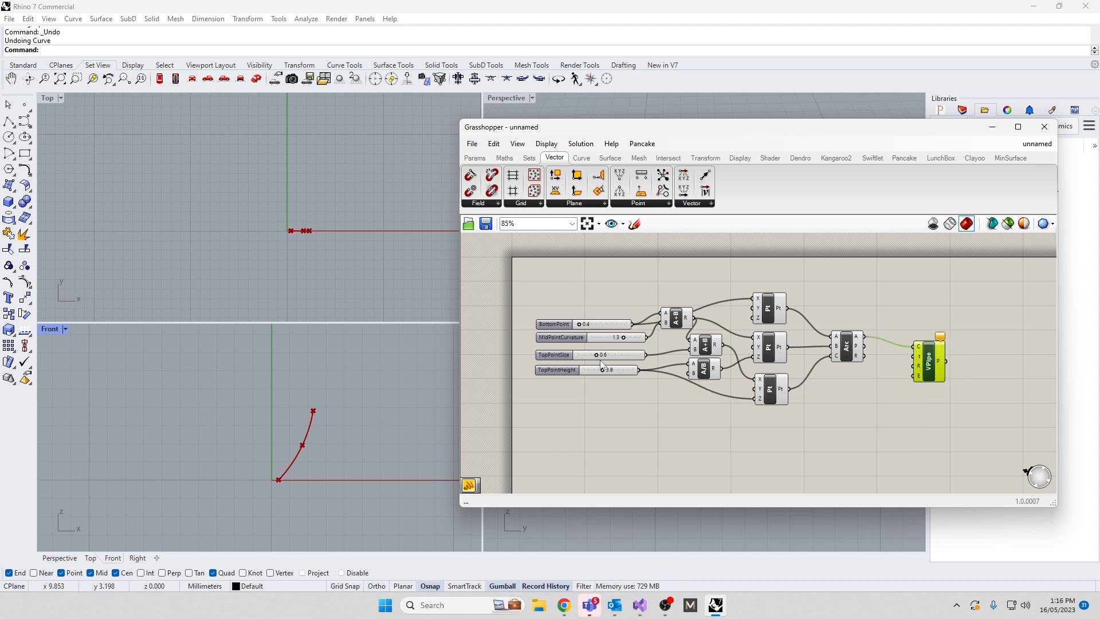
# - Raise the arc's upper end by setting the TopPointHeight slider to 4.7
pyautogui.moveTo(607, 371)
pyautogui.mouseDown()
pyautogui.moveTo(620, 374)
pyautogui.moveTo(598, 376)
pyautogui.moveTo(609, 377)
pyautogui.mouseUp()
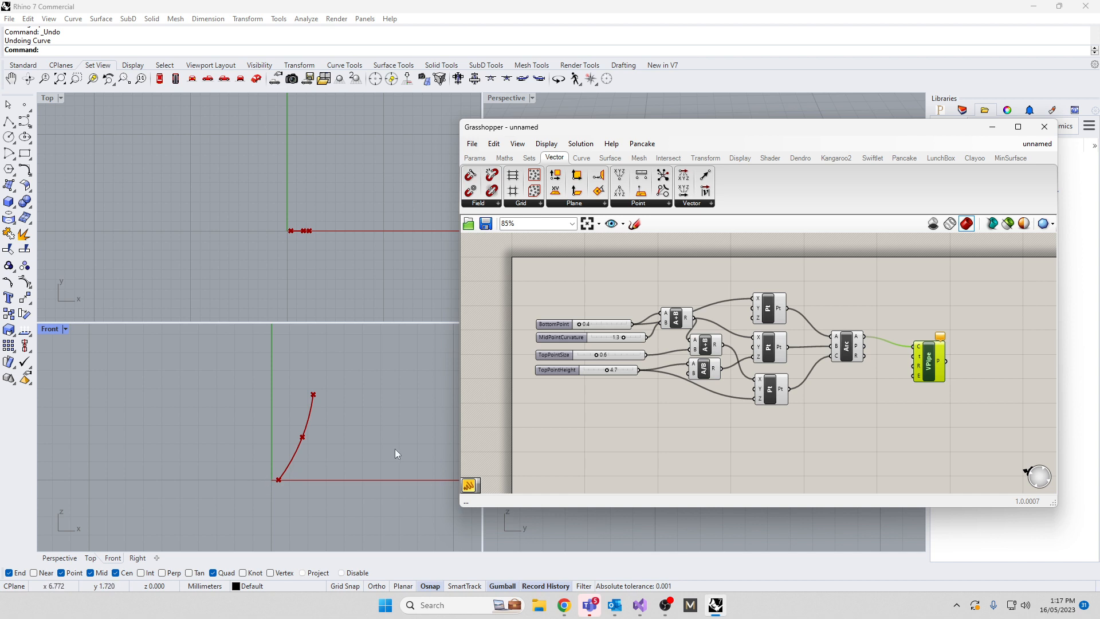
# - Reparameterize the curve input C of the Pipe Variable component and move the component slightly farther from Arc
pyautogui.moveTo(820, 413); pyautogui.dragTo(803, 422, button='right')
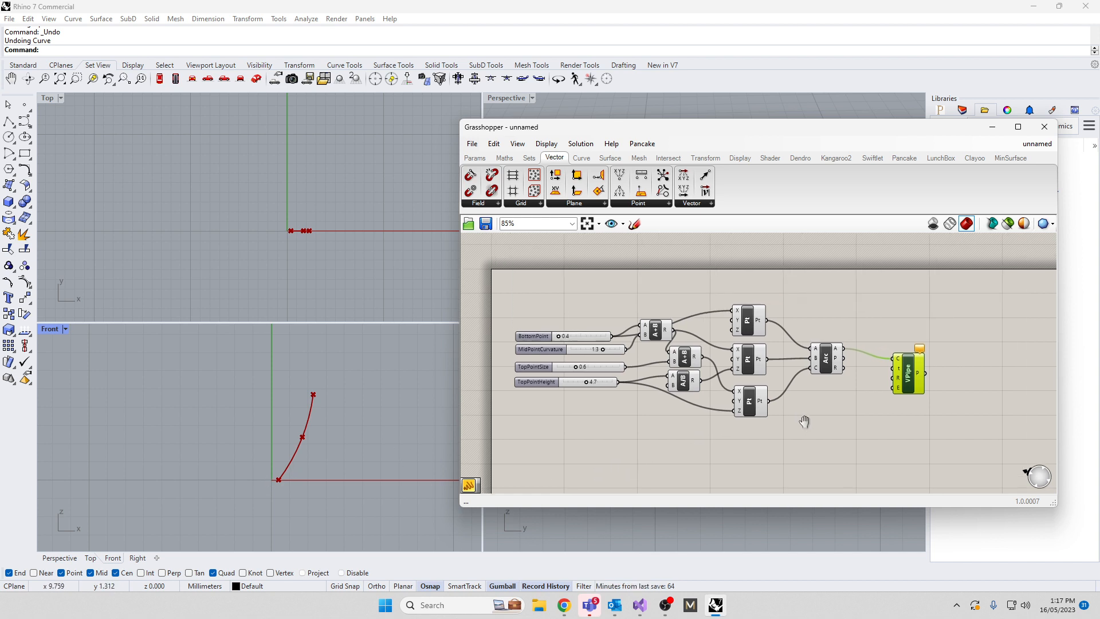
pyautogui.scroll(4, 837, 373)
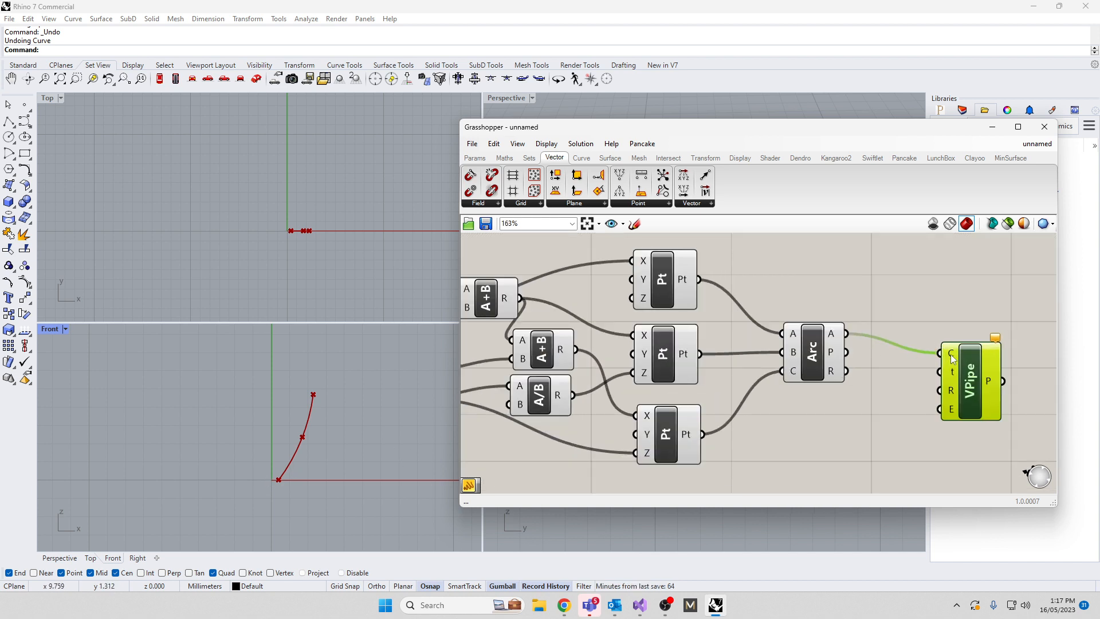
pyautogui.rightClick(953, 358)
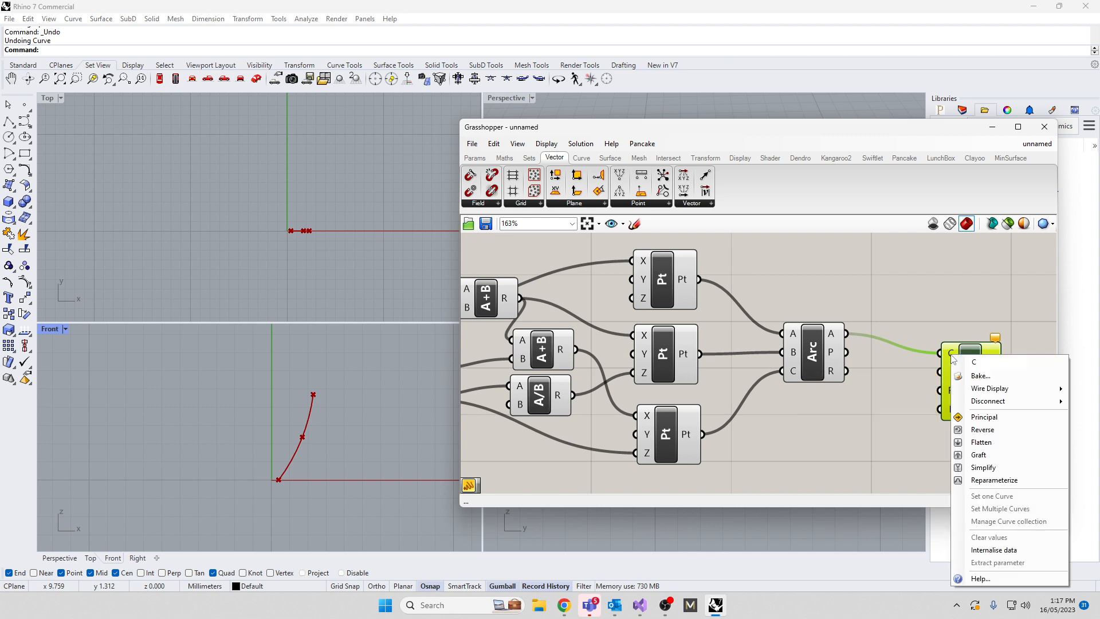
pyautogui.click(988, 479)
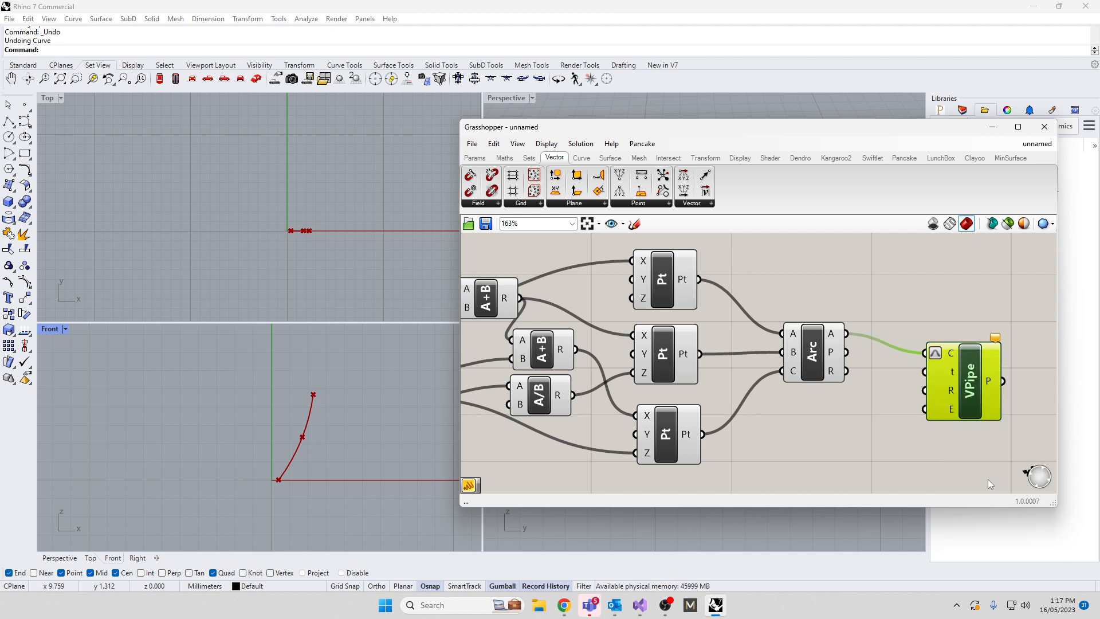
pyautogui.moveTo(955, 375)
pyautogui.moveTo(972, 391); pyautogui.dragTo(1002, 400)
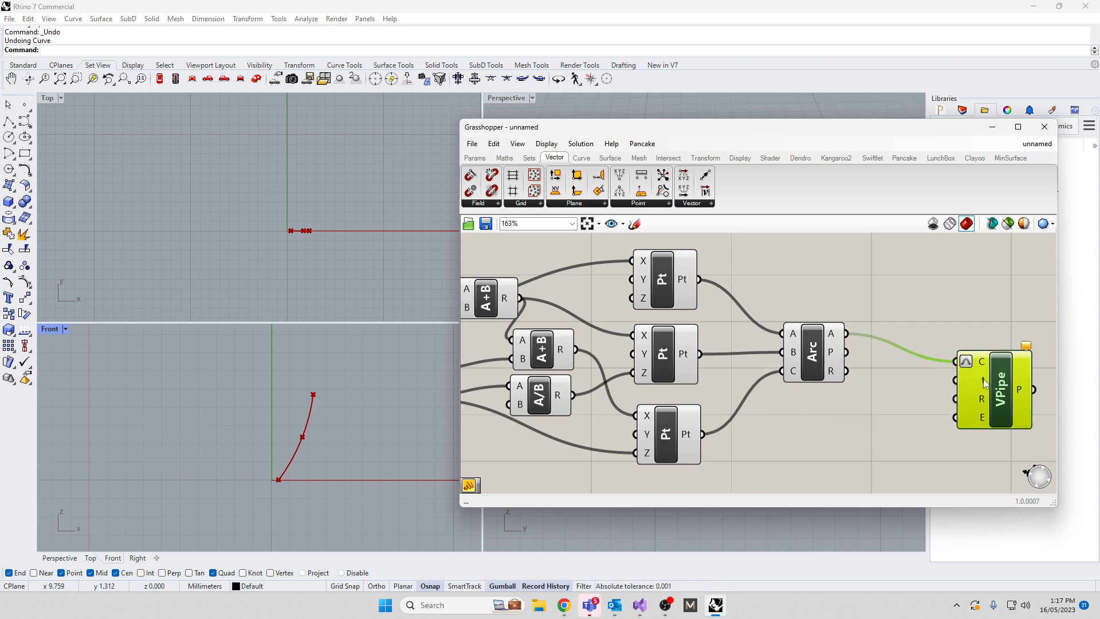
# - Add a Panel below the Arc component containing the values 0 and 1 on separate lines
pyautogui.moveTo(984, 379)
pyautogui.doubleClick(856, 452)
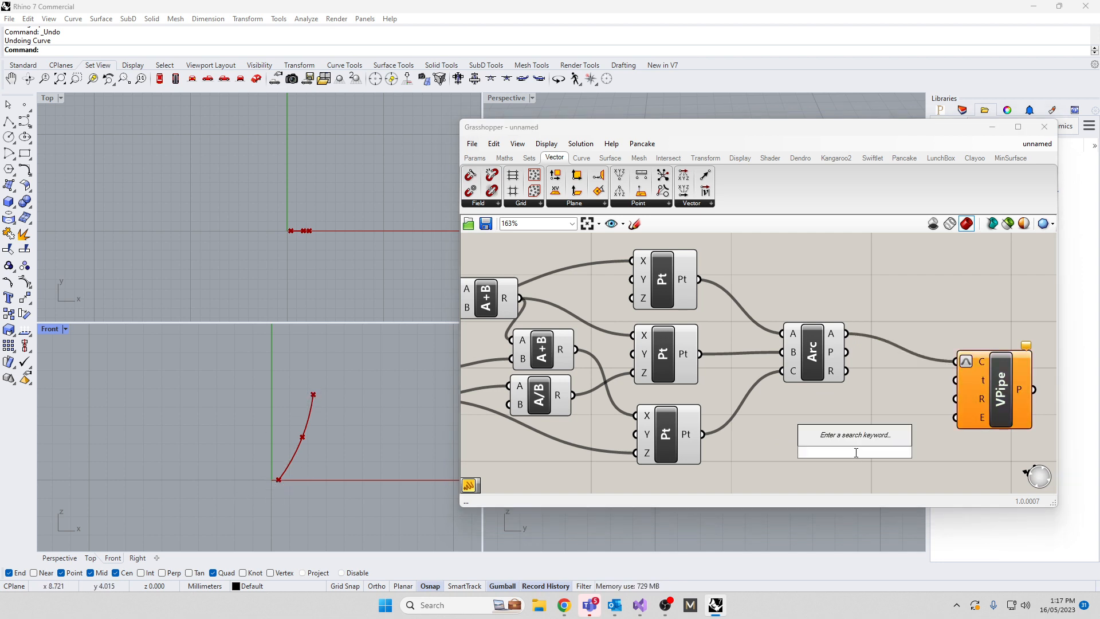
pyautogui.write('panel')
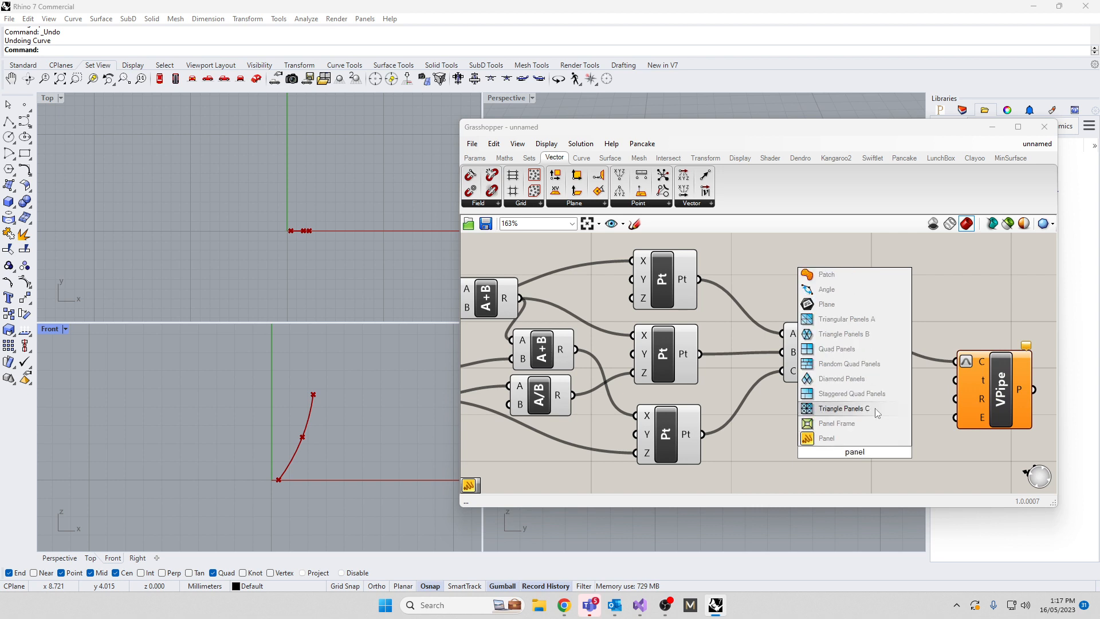
pyautogui.click(816, 440)
pyautogui.doubleClick(825, 440)
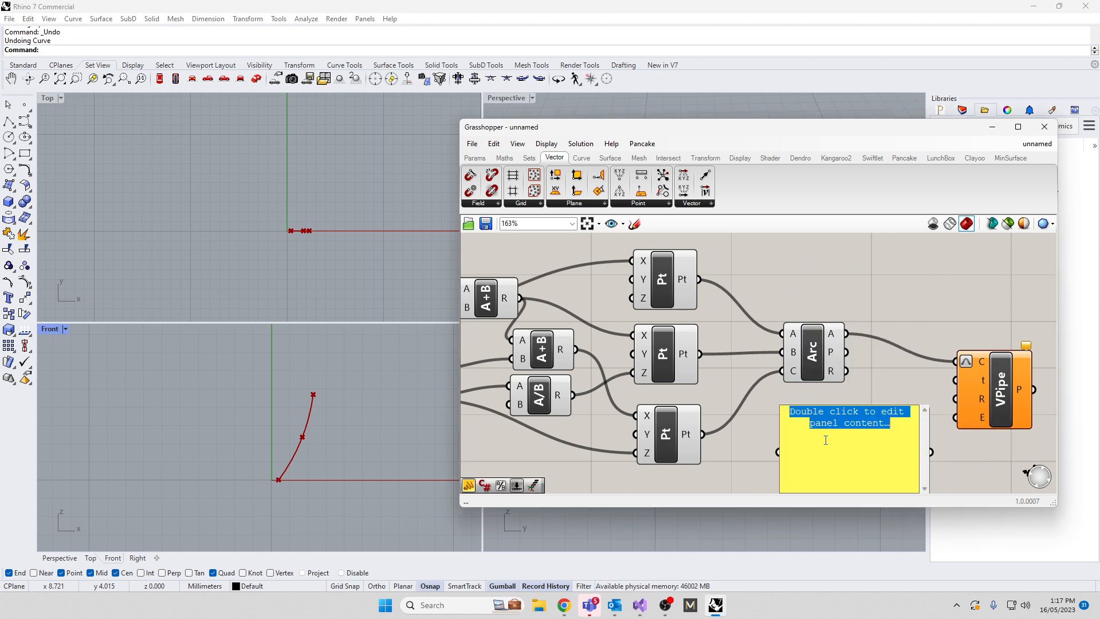
pyautogui.write('0')
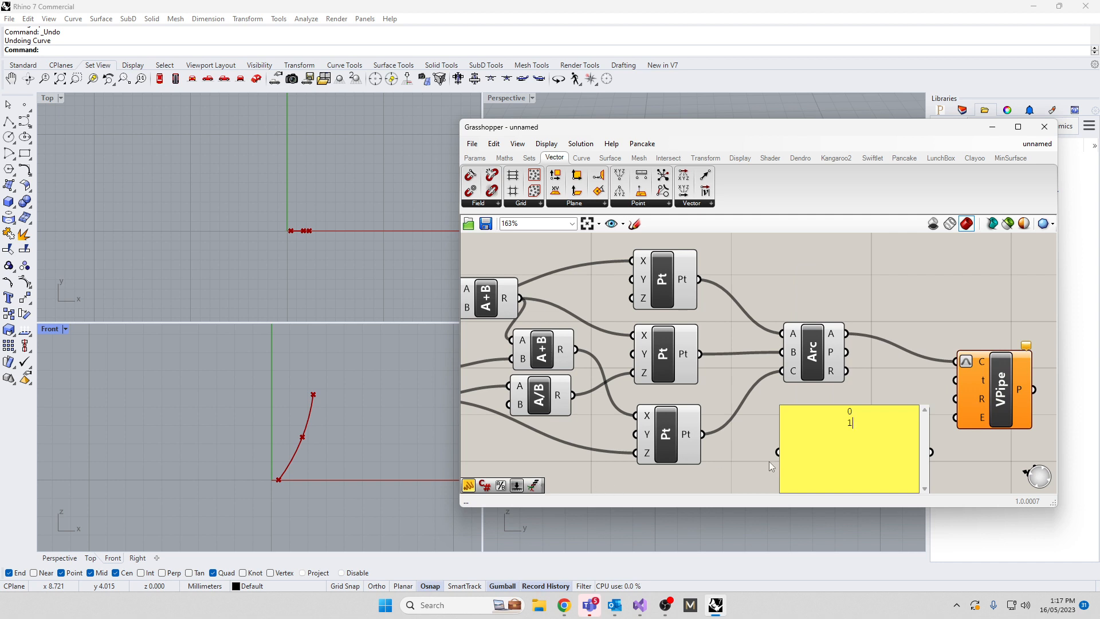
pyautogui.click(749, 452)
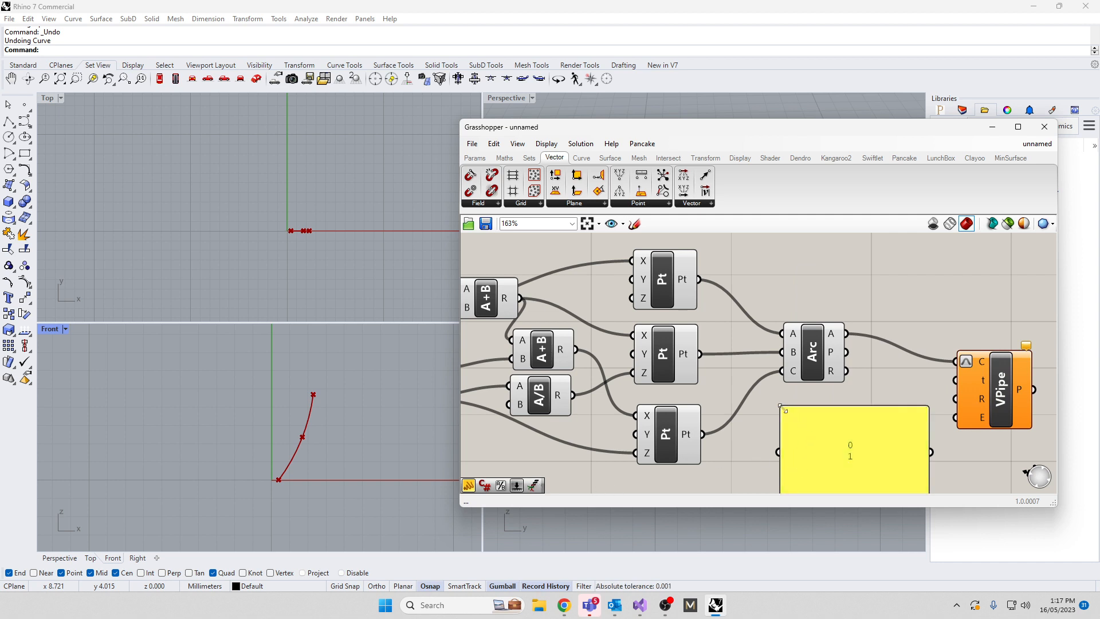
# - Shrink the 0/1 panel, wire it into the t input of Pipe Variable, and turn off its Multiline Data option
pyautogui.moveTo(794, 410); pyautogui.dragTo(957, 381)
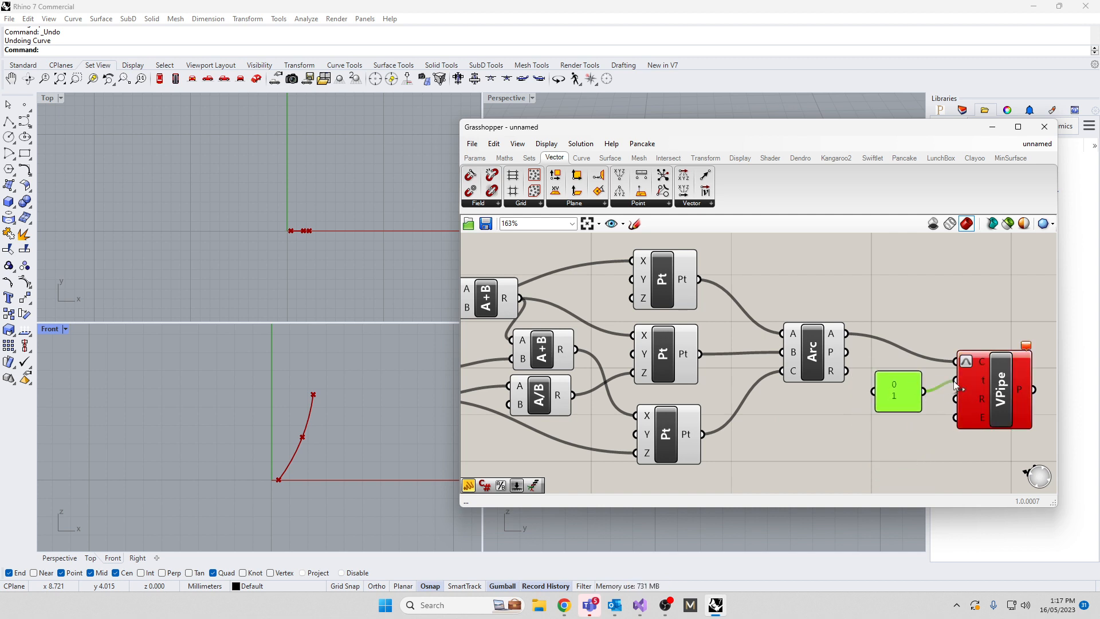
pyautogui.rightClick(899, 396)
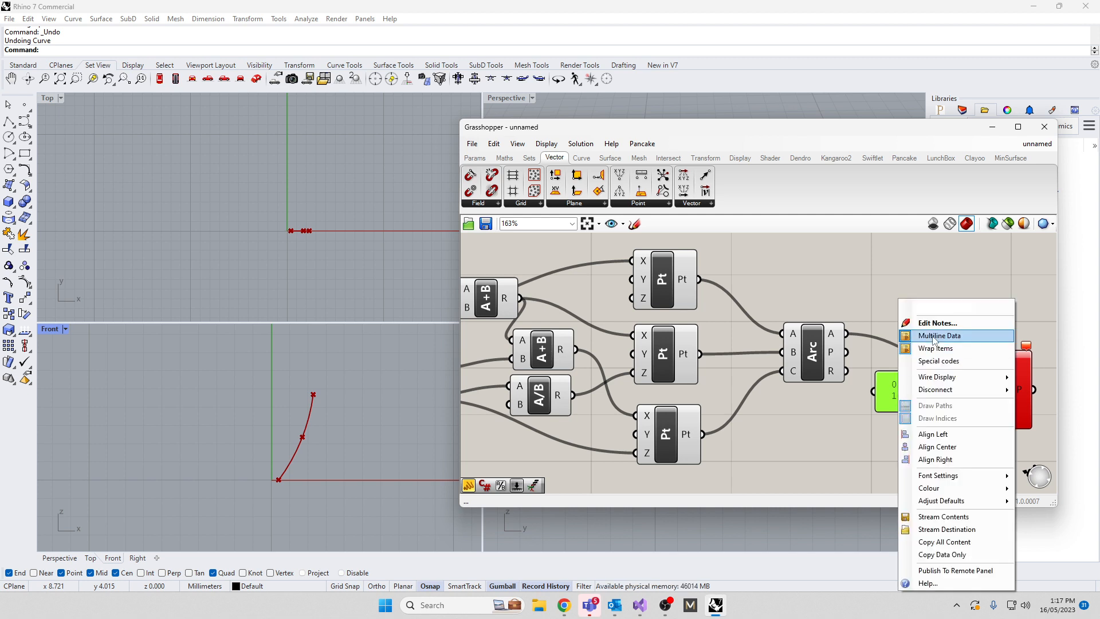
pyautogui.click(945, 336)
pyautogui.click(842, 441)
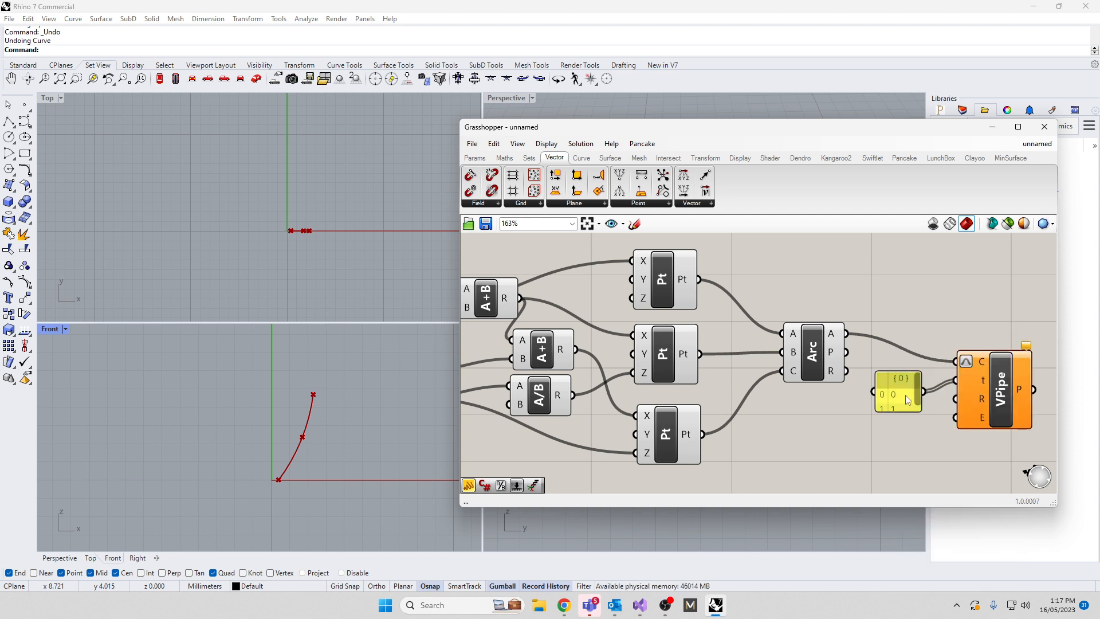
pyautogui.moveTo(888, 381); pyautogui.dragTo(885, 366)
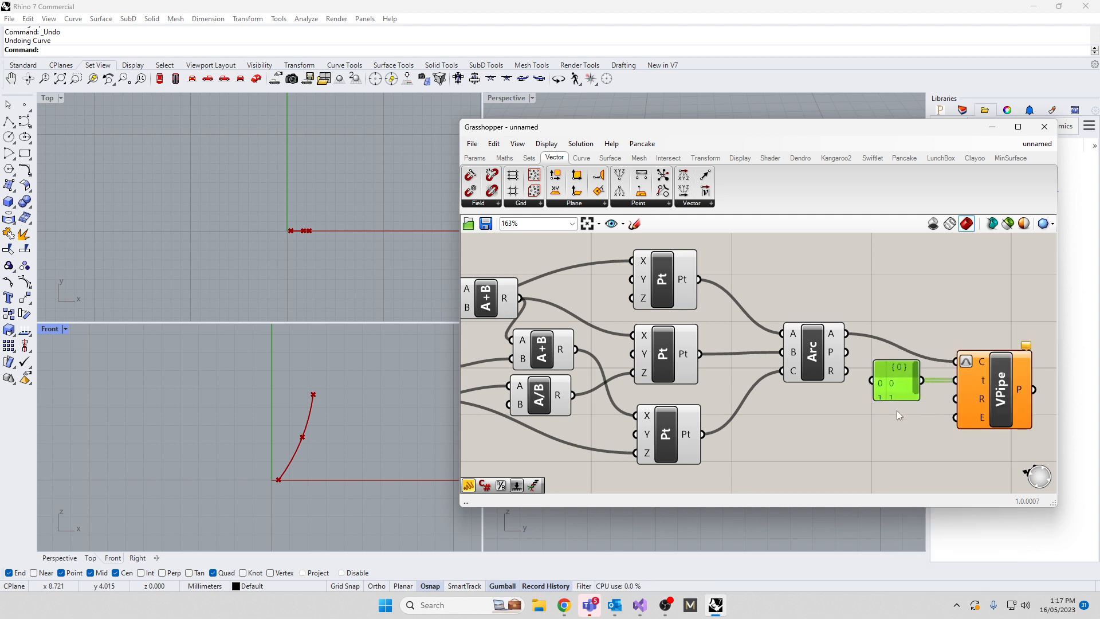
# - Add a number slider set to 0.4 below the point components and place a duplicate directly beneath it
pyautogui.moveTo(843, 460); pyautogui.dragTo(886, 399, button='right')
pyautogui.scroll(-2, 884, 397)
pyautogui.moveTo(827, 420); pyautogui.dragTo(887, 422, button='right')
pyautogui.doubleClick(759, 460)
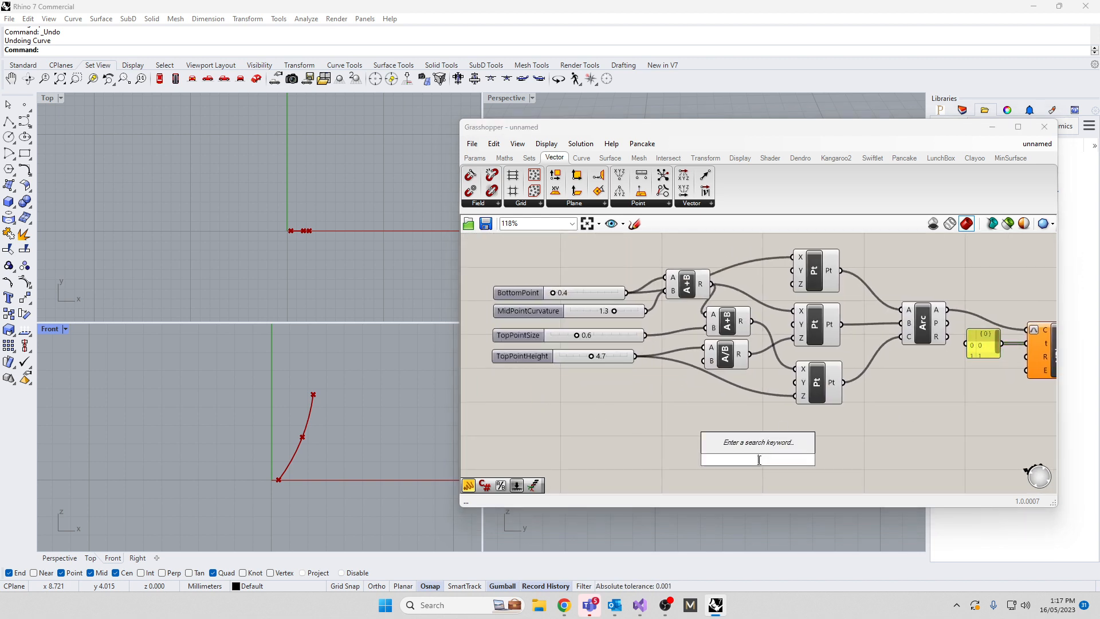
pyautogui.write('0')
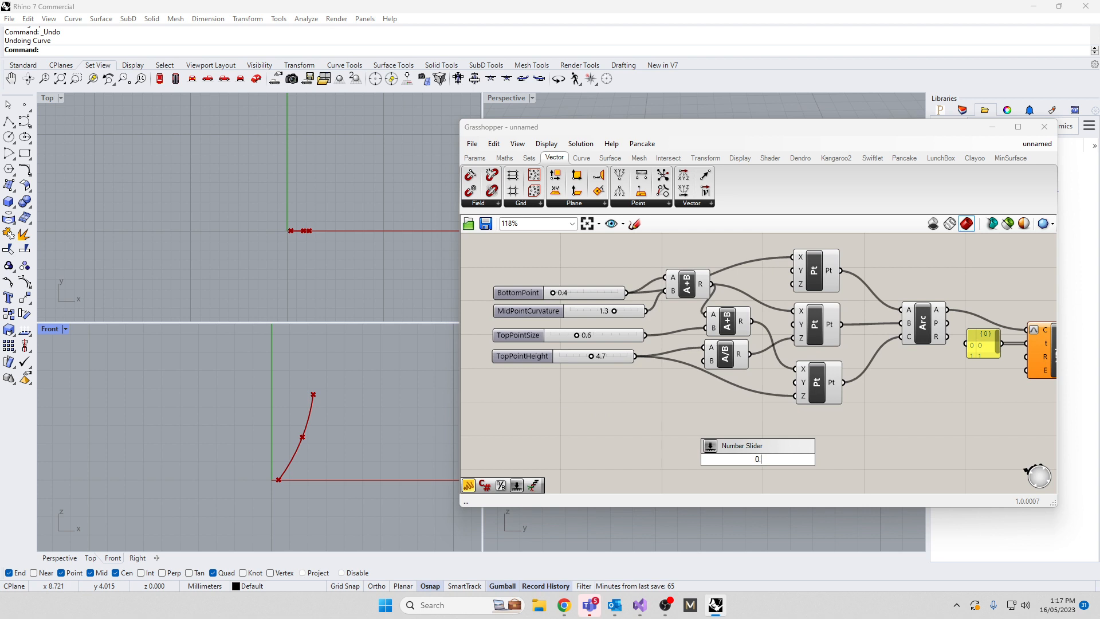
pyautogui.write('.4')
pyautogui.press('Return')
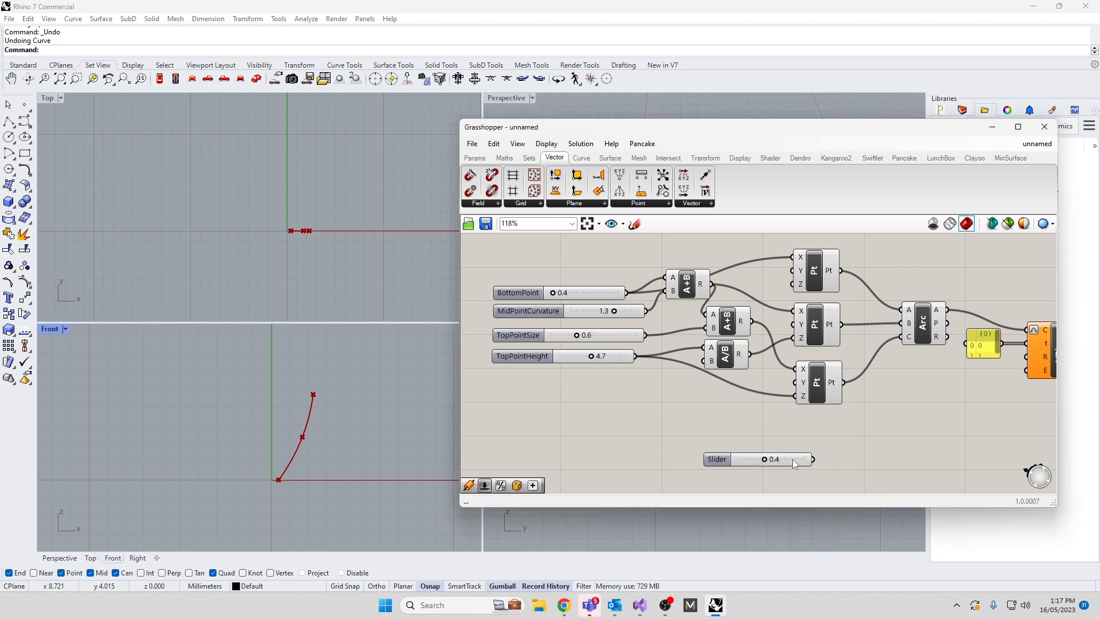
pyautogui.moveTo(716, 459); pyautogui.dragTo(755, 434)
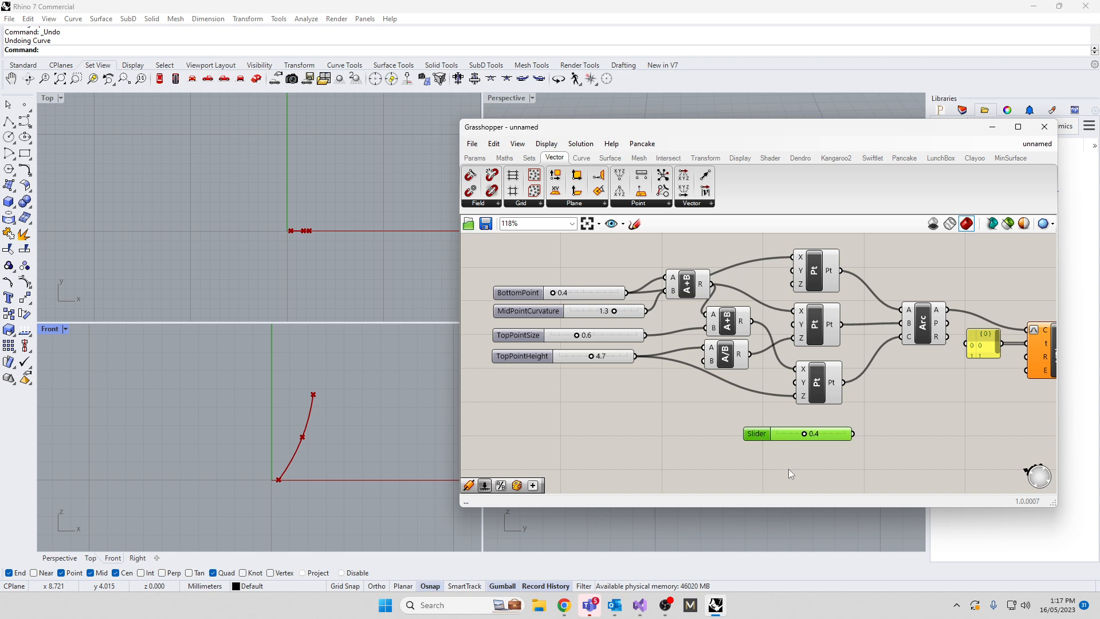
pyautogui.hotkey('ctrl', 'c')
pyautogui.hotkey('ctrl', 'v')
pyautogui.moveTo(772, 438); pyautogui.dragTo(768, 448)
# - Add a second Panel beside the two new sliders, turn off its Multiline Data option and shrink it
pyautogui.doubleClick(957, 404)
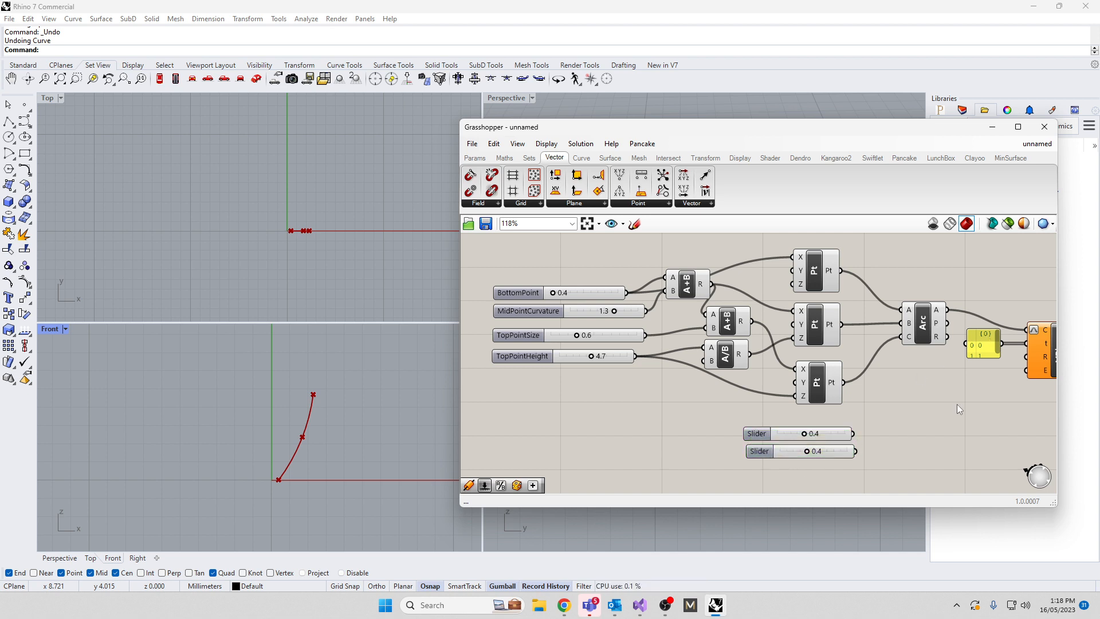
pyautogui.write('panel')
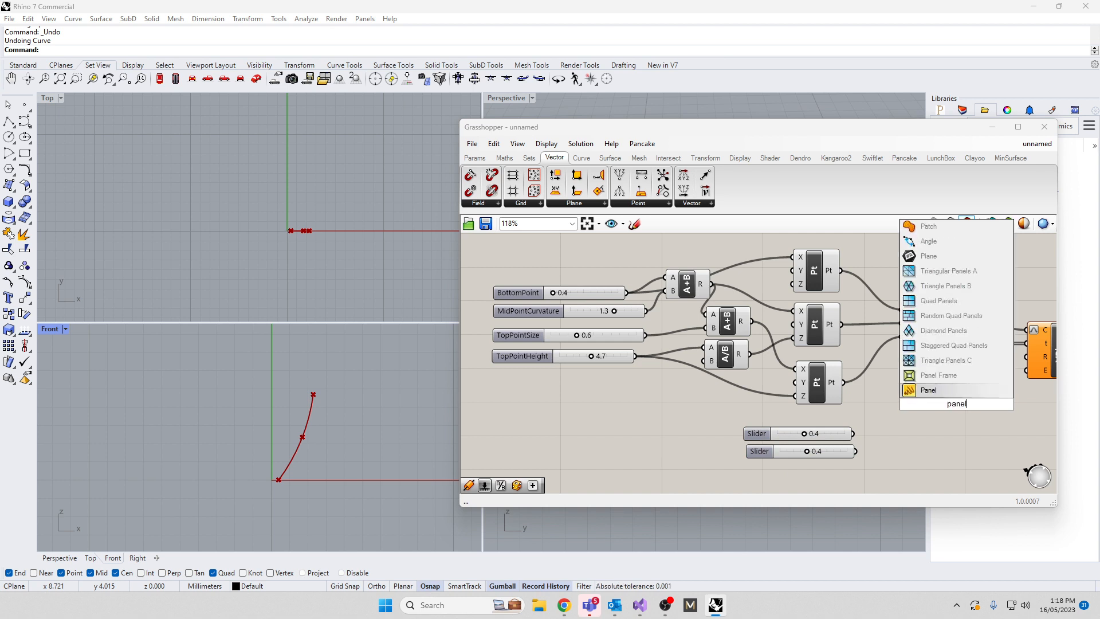
pyautogui.click(940, 375)
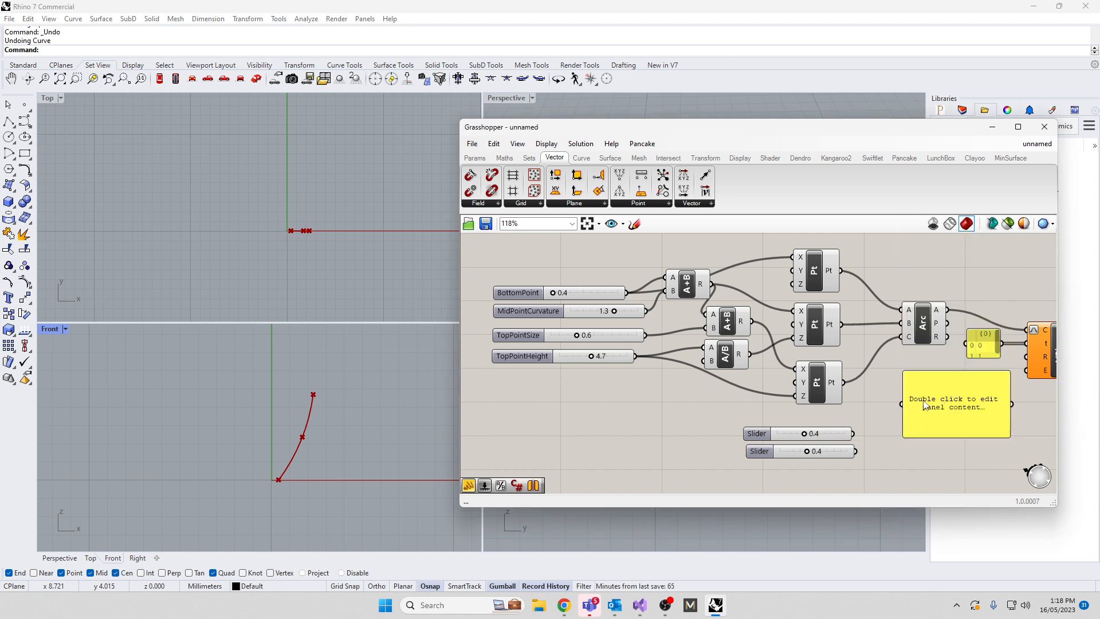
pyautogui.rightClick(925, 405)
pyautogui.click(963, 349)
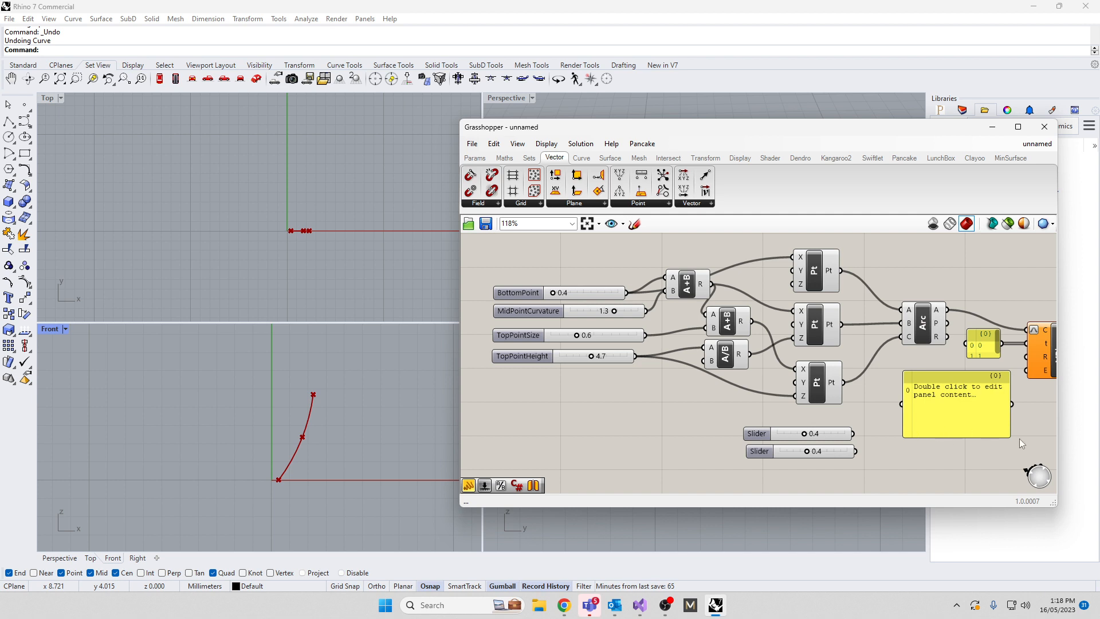
pyautogui.moveTo(1011, 437); pyautogui.dragTo(948, 444)
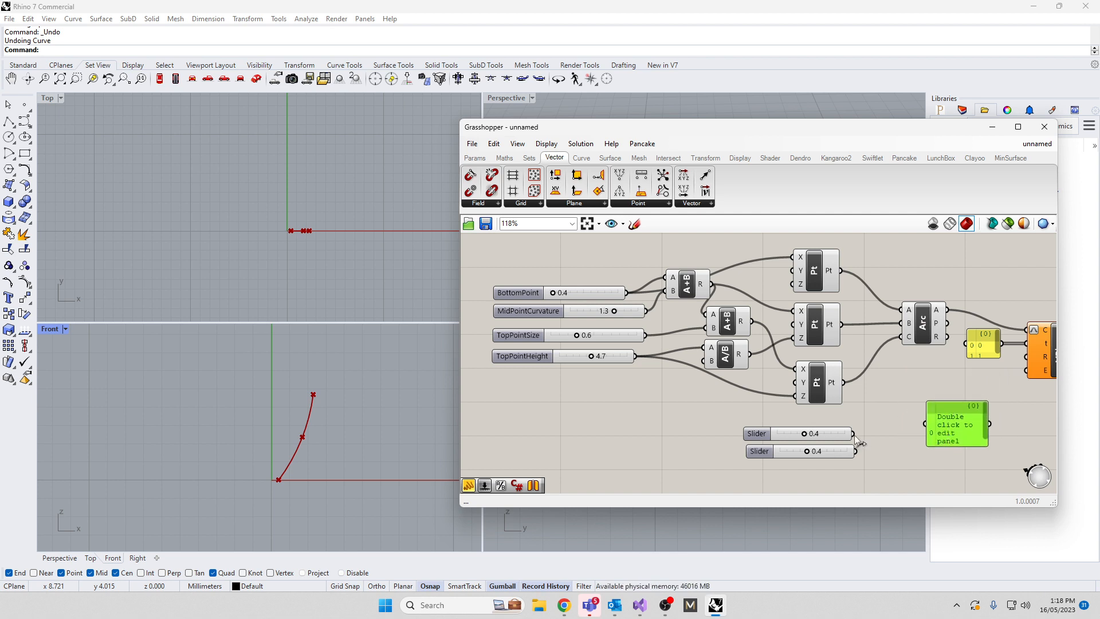
# - Wire both new sliders into the second panel and set the lower slider to 0.6
pyautogui.moveTo(854, 434); pyautogui.dragTo(889, 445)
pyautogui.keyDown('shift'); pyautogui.moveTo(921, 427); pyautogui.dragTo(924, 425); pyautogui.keyUp('shift')
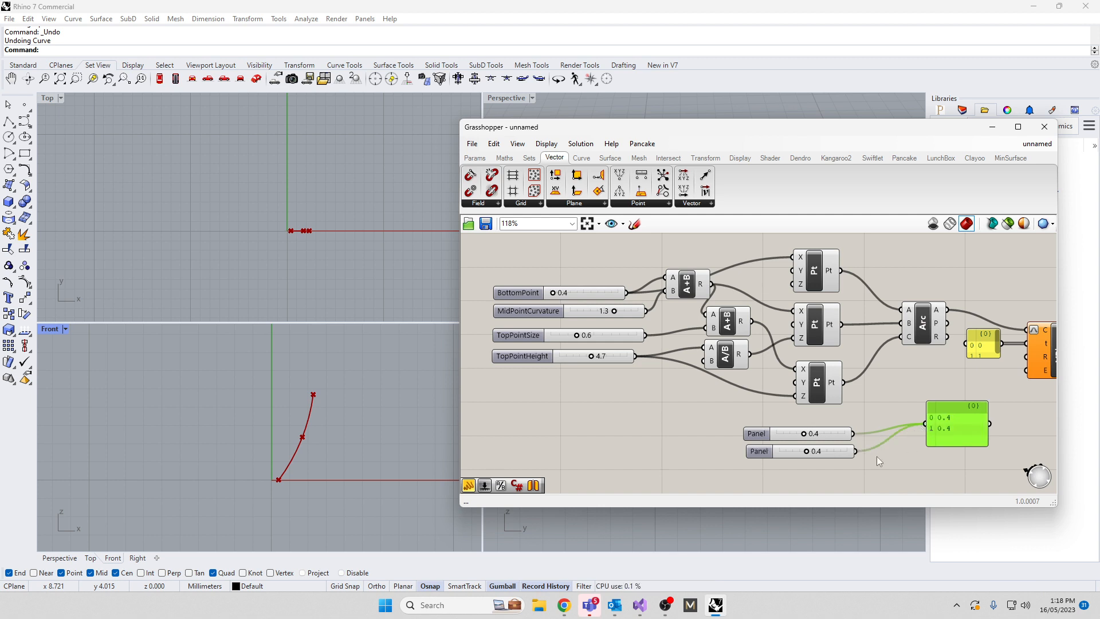
pyautogui.moveTo(806, 451); pyautogui.dragTo(820, 454)
# - Move the slider-fed panel closer to Pipe Variable and wire it into the R input
pyautogui.moveTo(957, 405); pyautogui.dragTo(958, 373)
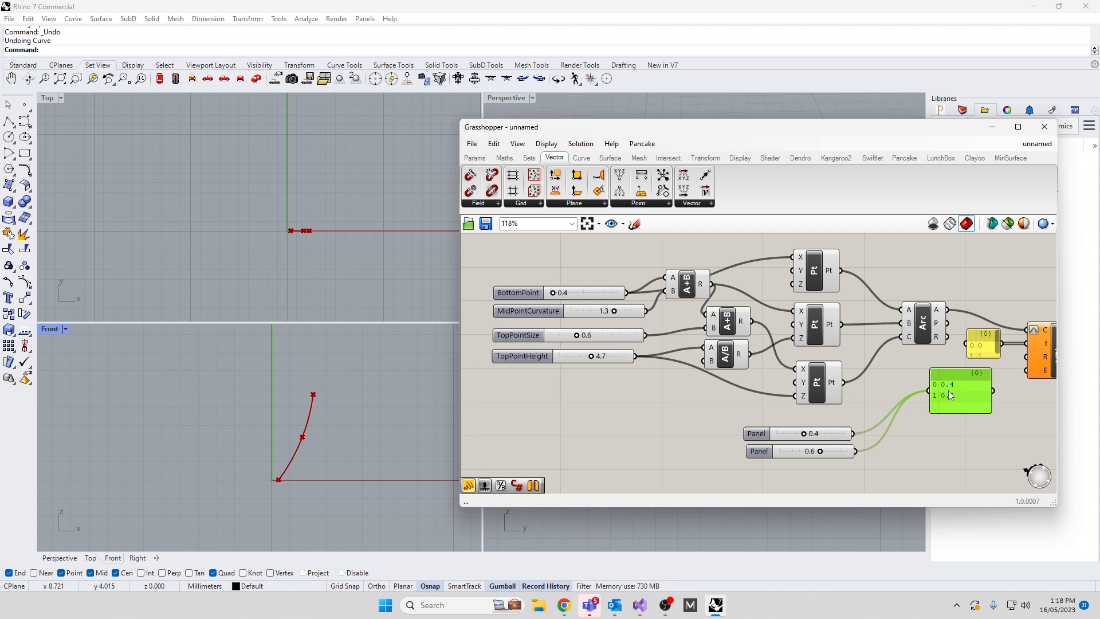
pyautogui.moveTo(1007, 365); pyautogui.dragTo(1027, 357)
pyautogui.scroll(2, 294, 424)
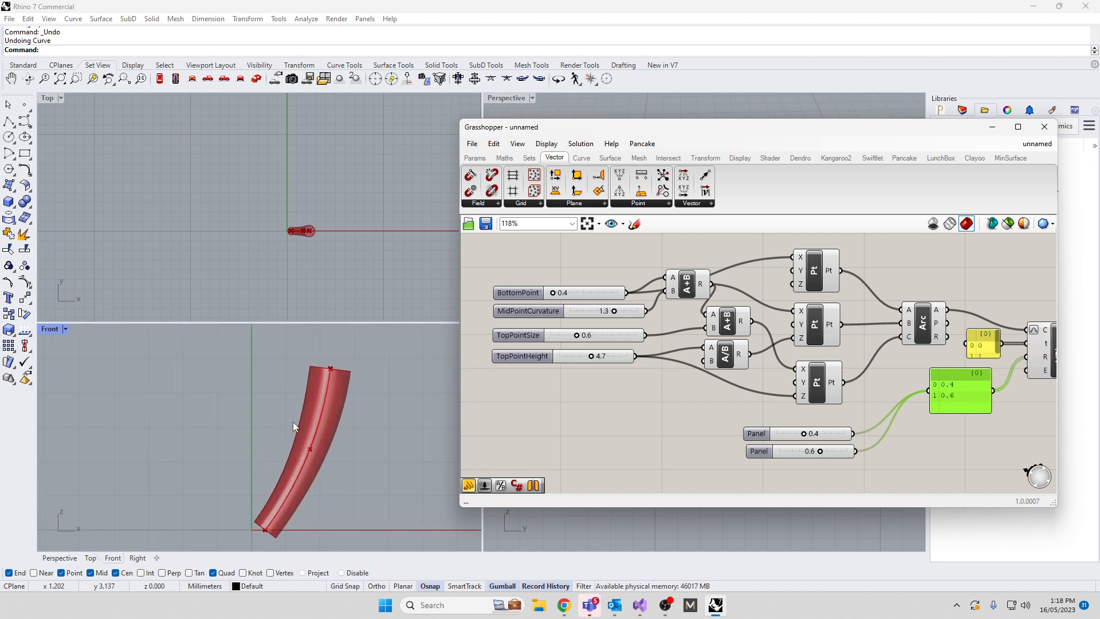
# - Set both radius sliders to 0.5, BottomPoint to 0.6 and MidPointCurvature to 1.9
pyautogui.moveTo(820, 450)
pyautogui.mouseDown()
pyautogui.moveTo(796, 449)
pyautogui.moveTo(813, 451)
pyautogui.moveTo(824, 435)
pyautogui.moveTo(814, 435)
pyautogui.mouseUp()
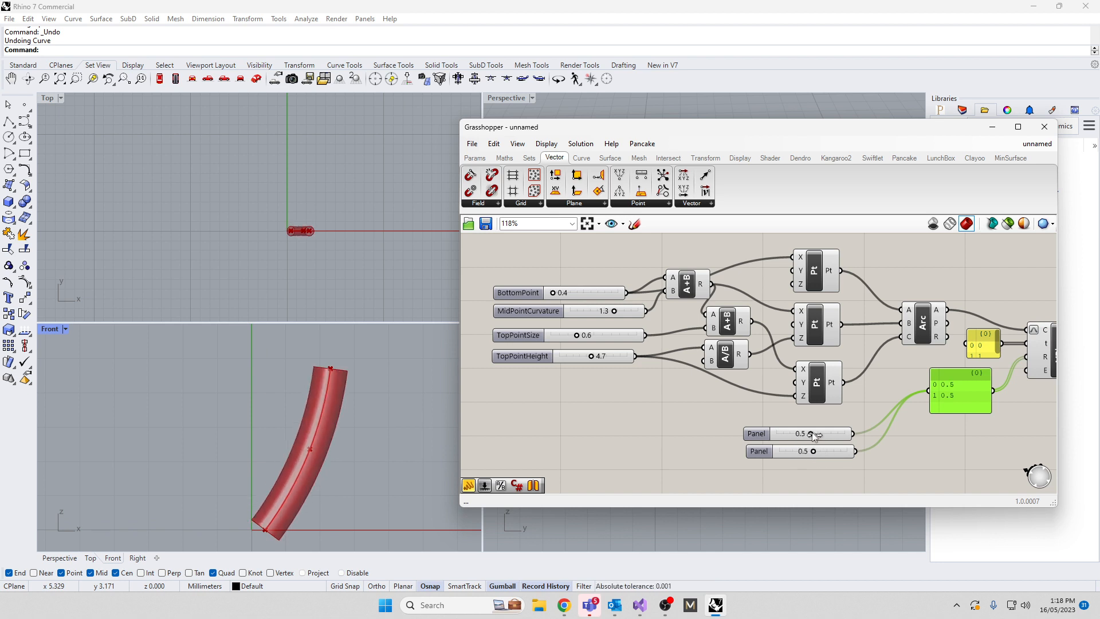
pyautogui.moveTo(554, 297); pyautogui.dragTo(629, 322)
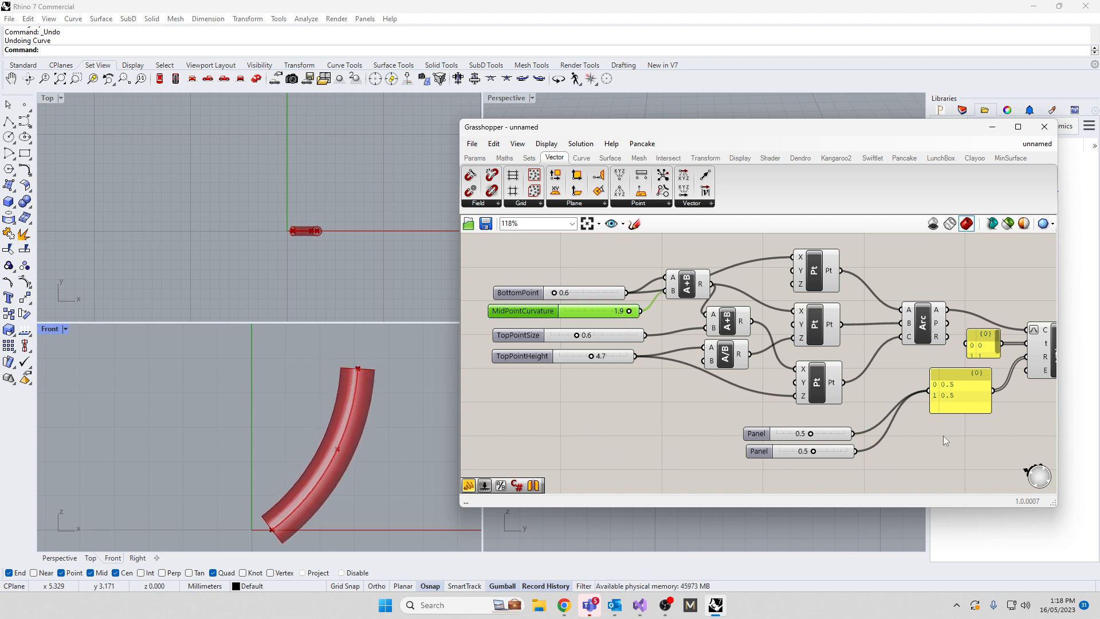
# - Stack the two radius sliders beneath the TopPointHeight slider and set the lower one to 0.4
pyautogui.moveTo(946, 441); pyautogui.dragTo(863, 401, button='right')
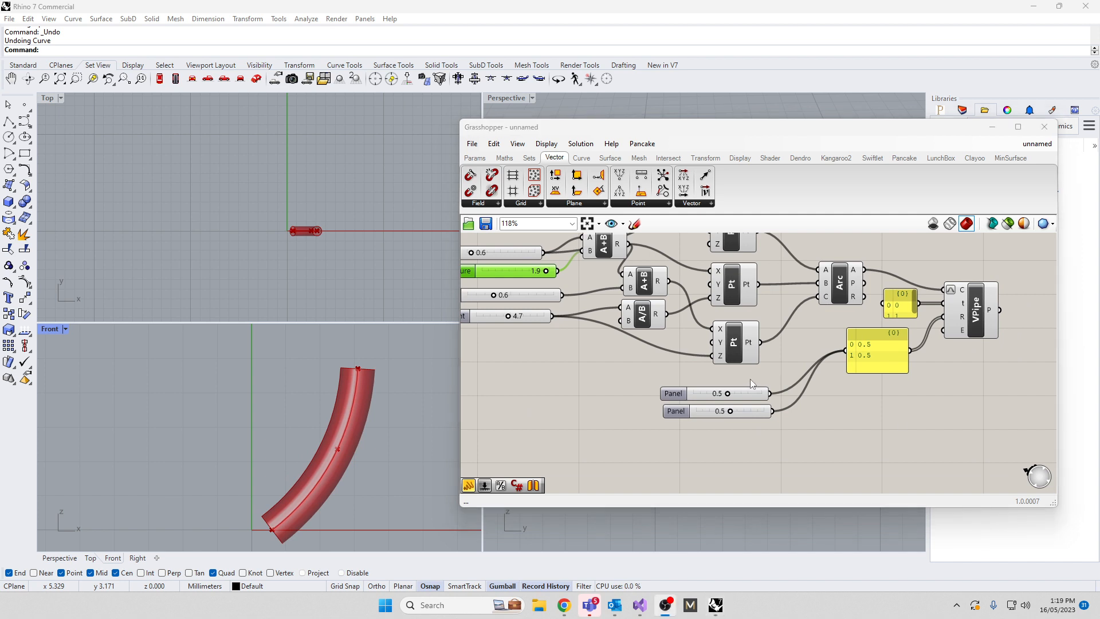
pyautogui.moveTo(630, 420); pyautogui.dragTo(747, 430, button='right')
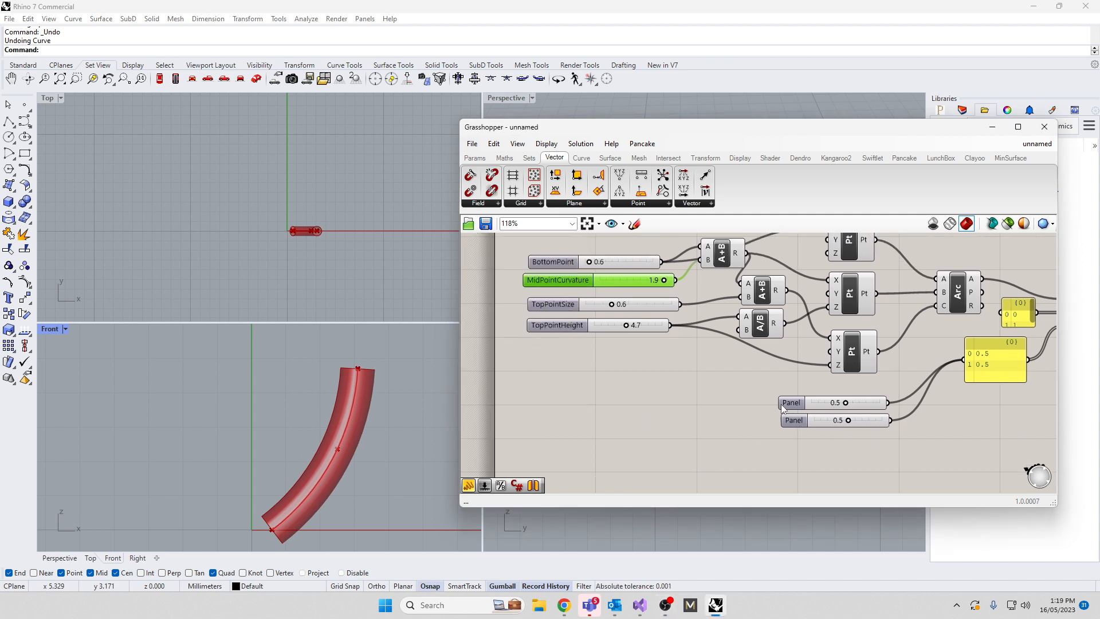
pyautogui.moveTo(791, 403); pyautogui.dragTo(539, 371)
pyautogui.moveTo(799, 423); pyautogui.dragTo(545, 395)
pyautogui.moveTo(797, 443); pyautogui.dragTo(718, 442, button='right')
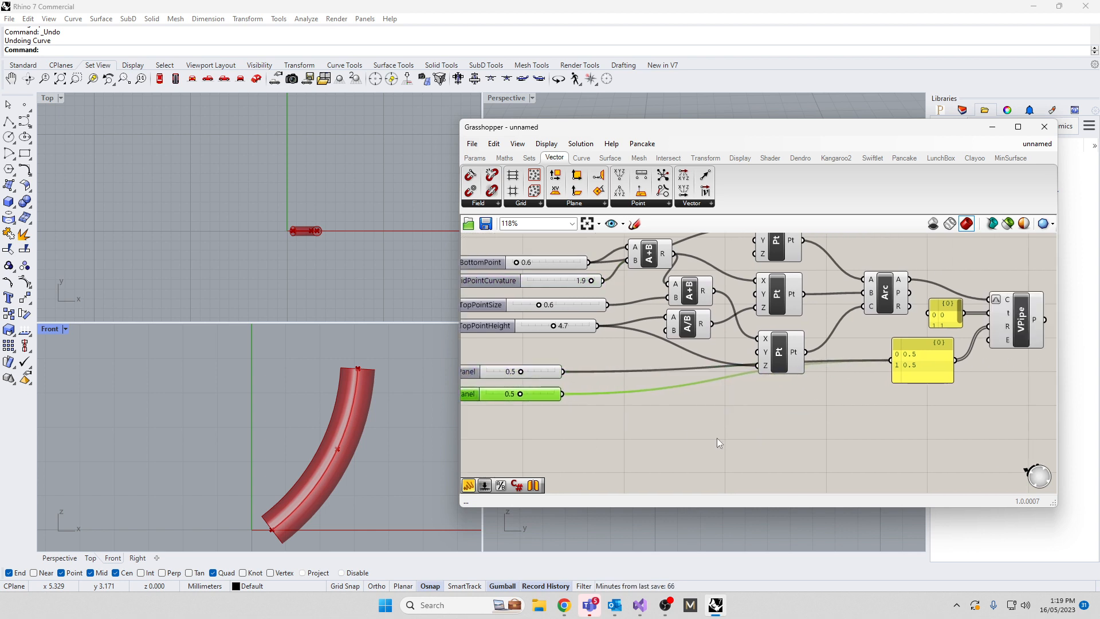
pyautogui.scroll(3, 573, 401)
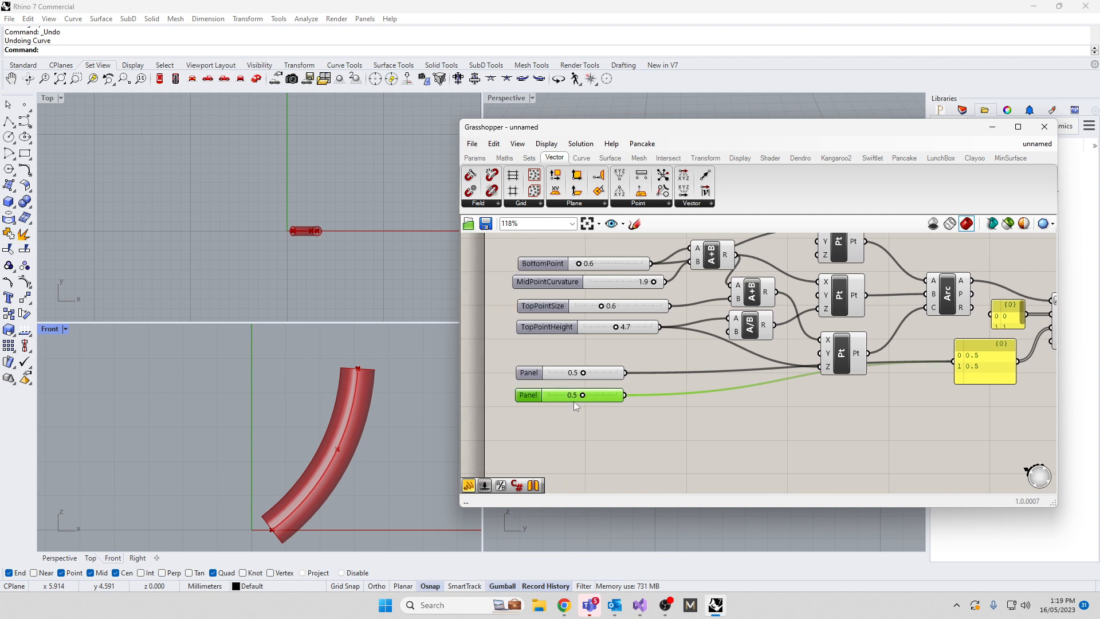
pyautogui.moveTo(606, 405); pyautogui.dragTo(596, 405)
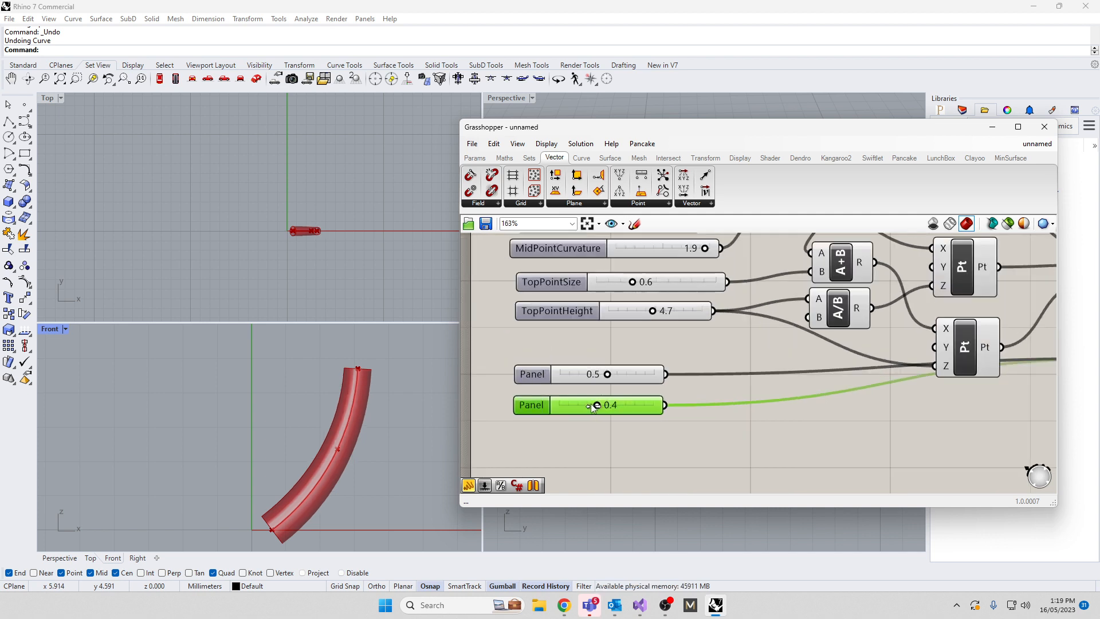
# - Set the end cap type of Pipe Variable's E input to Round
pyautogui.moveTo(871, 442); pyautogui.dragTo(493, 410, button='right')
pyautogui.rightClick(913, 308)
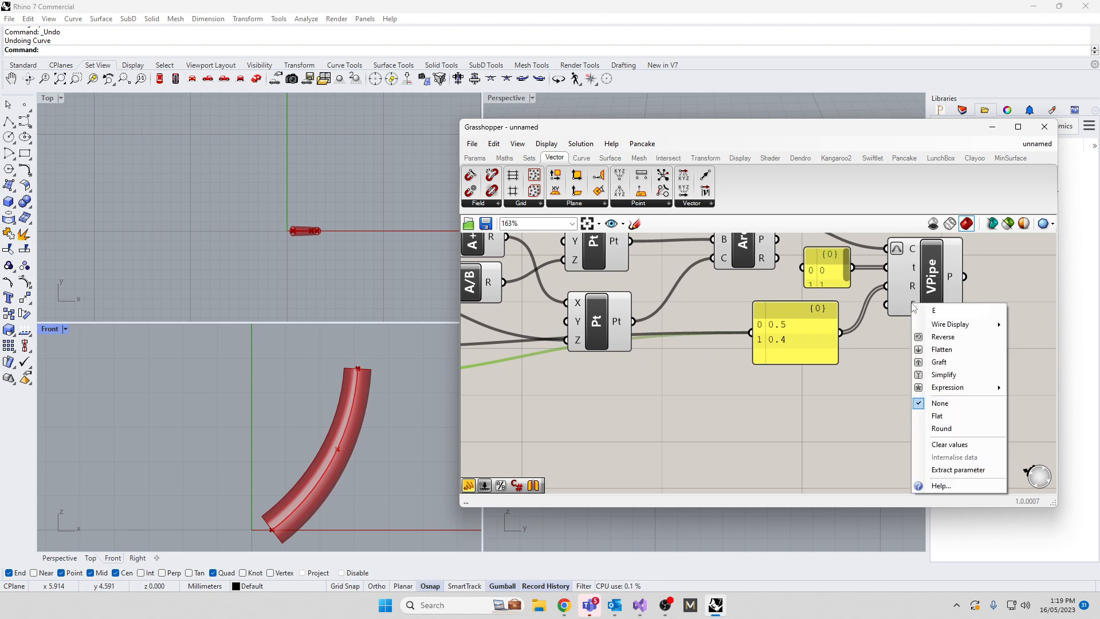
pyautogui.click(948, 430)
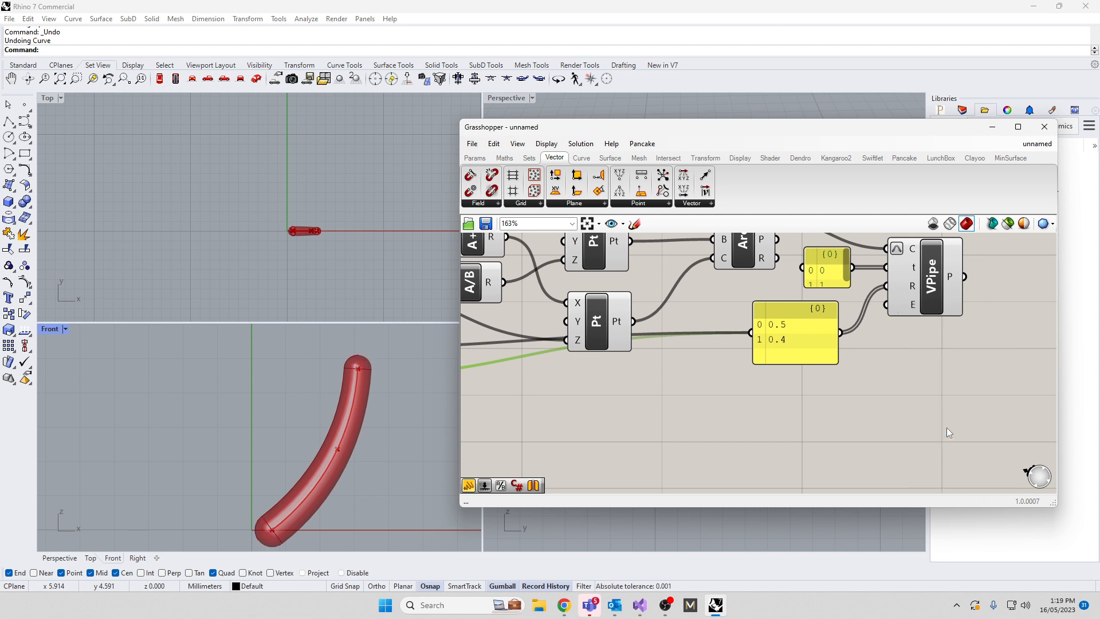
# - Refine the pipe's shape by setting TopPointSize to 0.8 and the upper radius slider to 0.6
pyautogui.scroll(-1, 824, 409)
pyautogui.moveTo(626, 395); pyautogui.dragTo(759, 392, button='right')
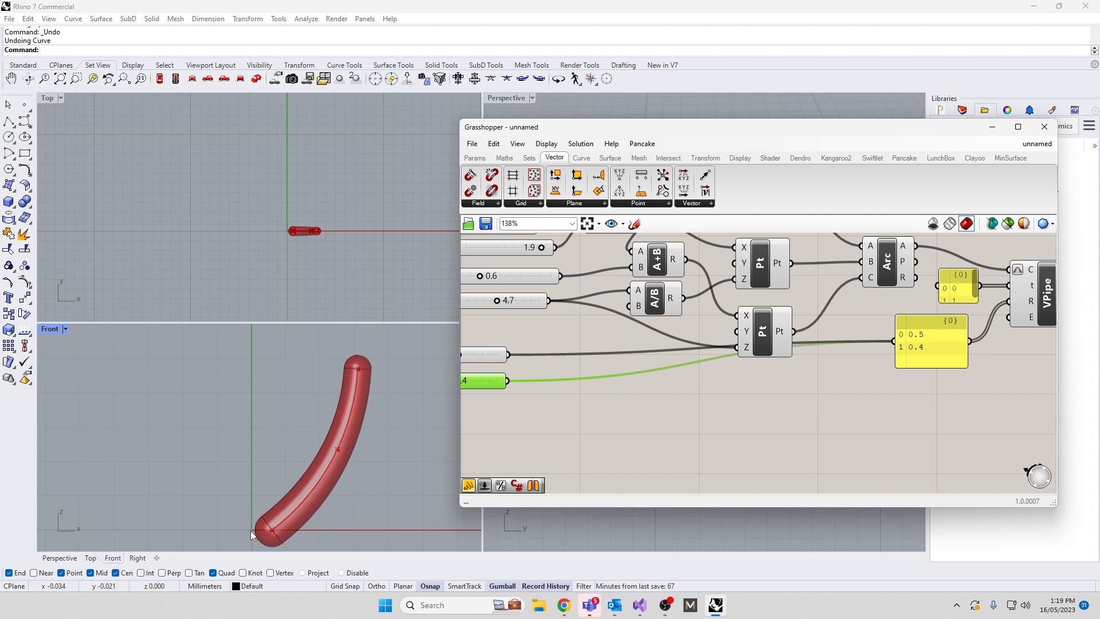
pyautogui.moveTo(596, 385); pyautogui.dragTo(763, 443, button='right')
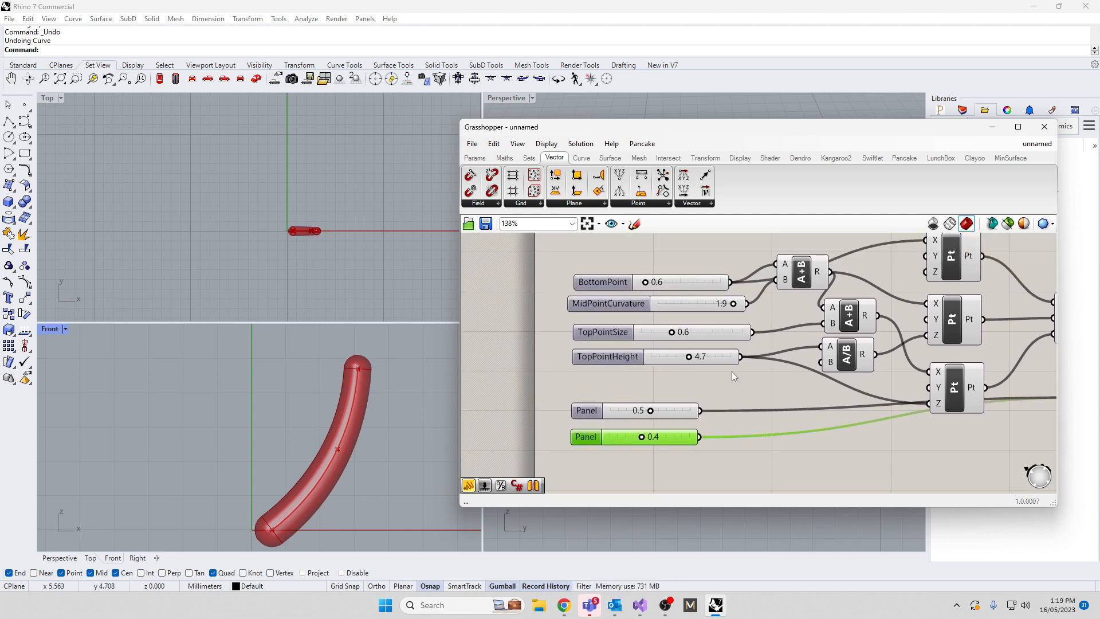
pyautogui.moveTo(674, 333)
pyautogui.mouseDown()
pyautogui.moveTo(696, 339)
pyautogui.moveTo(642, 349)
pyautogui.moveTo(684, 346)
pyautogui.mouseUp()
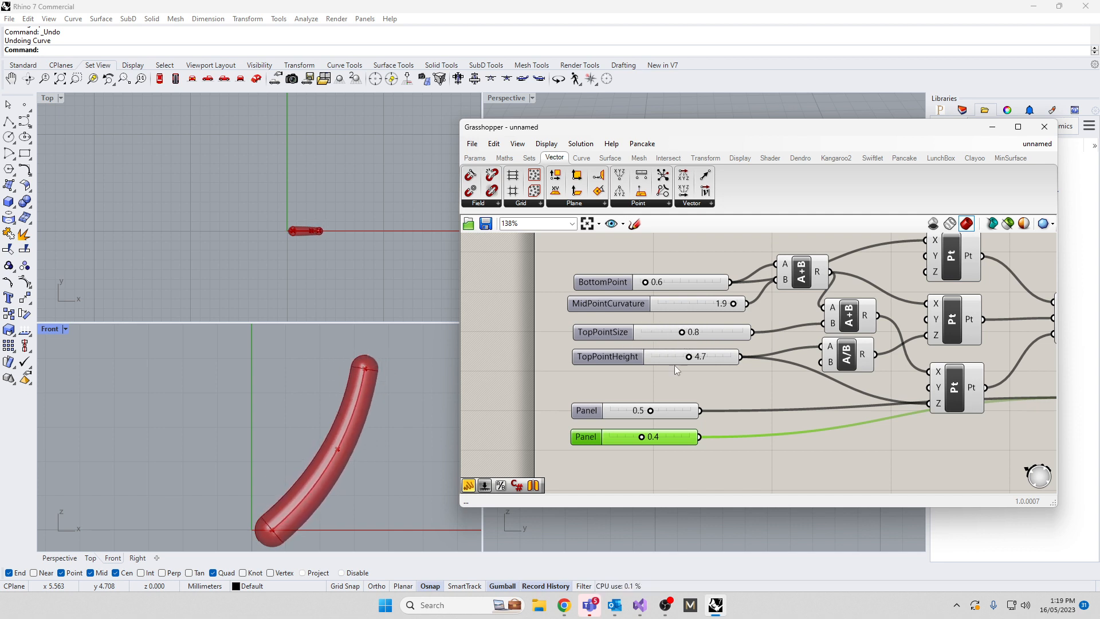
pyautogui.moveTo(645, 414); pyautogui.dragTo(646, 447)
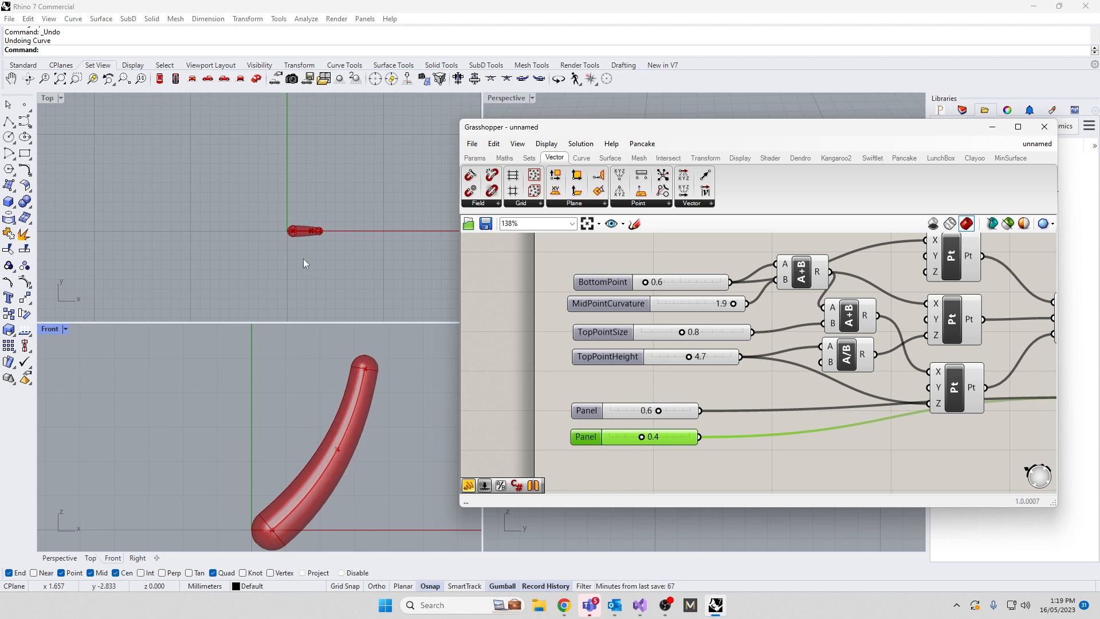
pyautogui.scroll(-3, 646, 331)
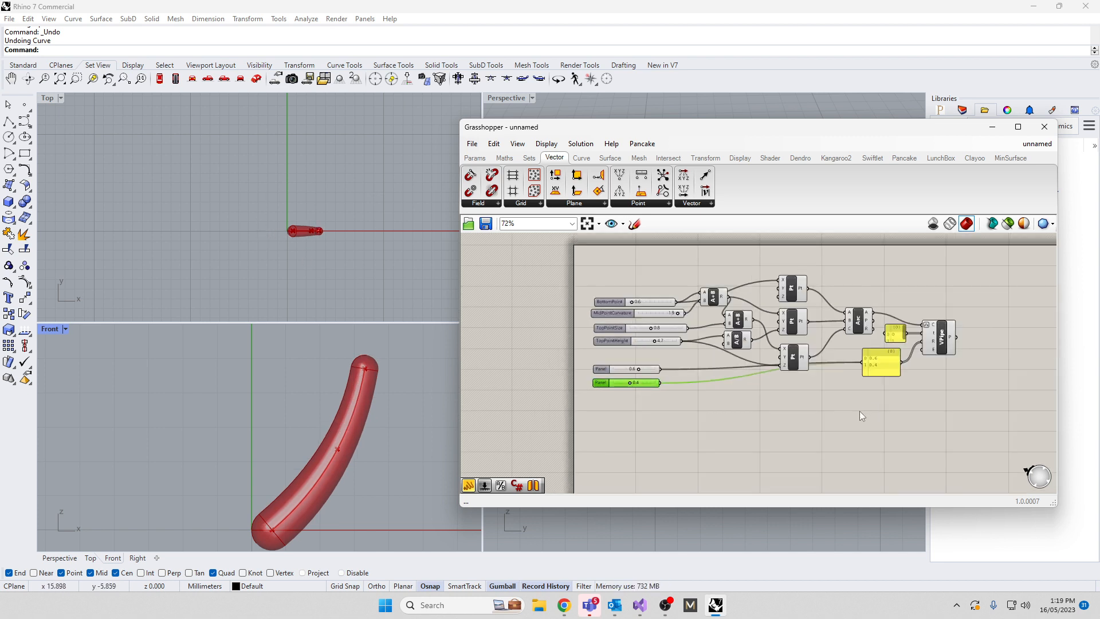
# - Add a Polar Array component after Pipe Variable and feed the pipe into its geometry input
pyautogui.moveTo(859, 411); pyautogui.dragTo(766, 437, button='right')
pyautogui.doubleClick(764, 435)
pyautogui.write('array')
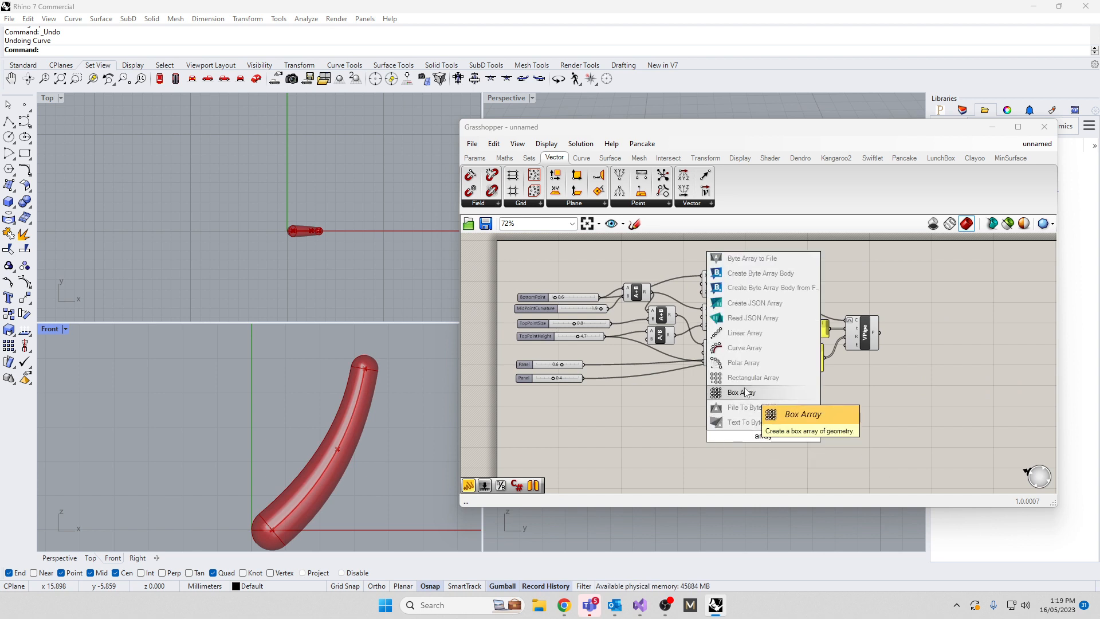
pyautogui.click(739, 363)
pyautogui.moveTo(761, 439); pyautogui.dragTo(913, 389)
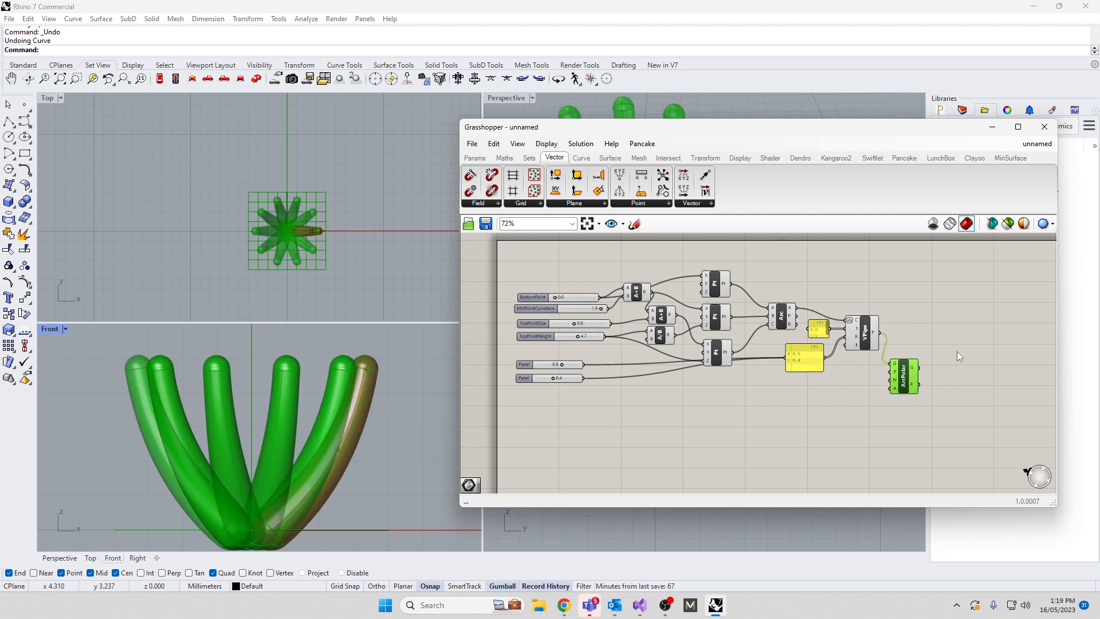
pyautogui.scroll(4, 868, 376)
pyautogui.moveTo(931, 371)
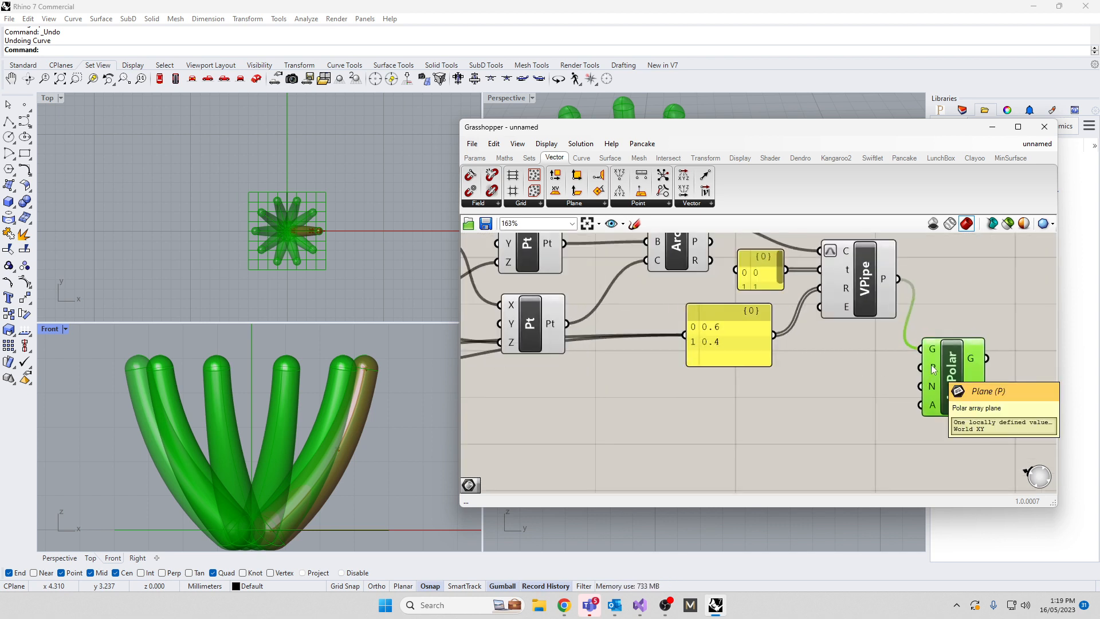
pyautogui.rightClick(933, 370)
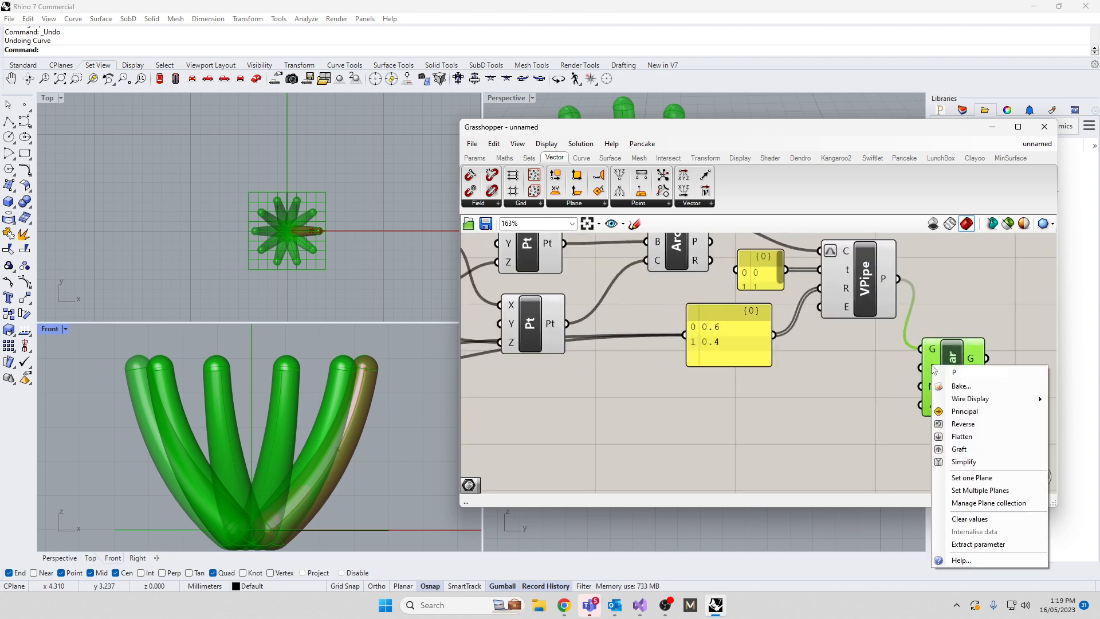
pyautogui.click(803, 456)
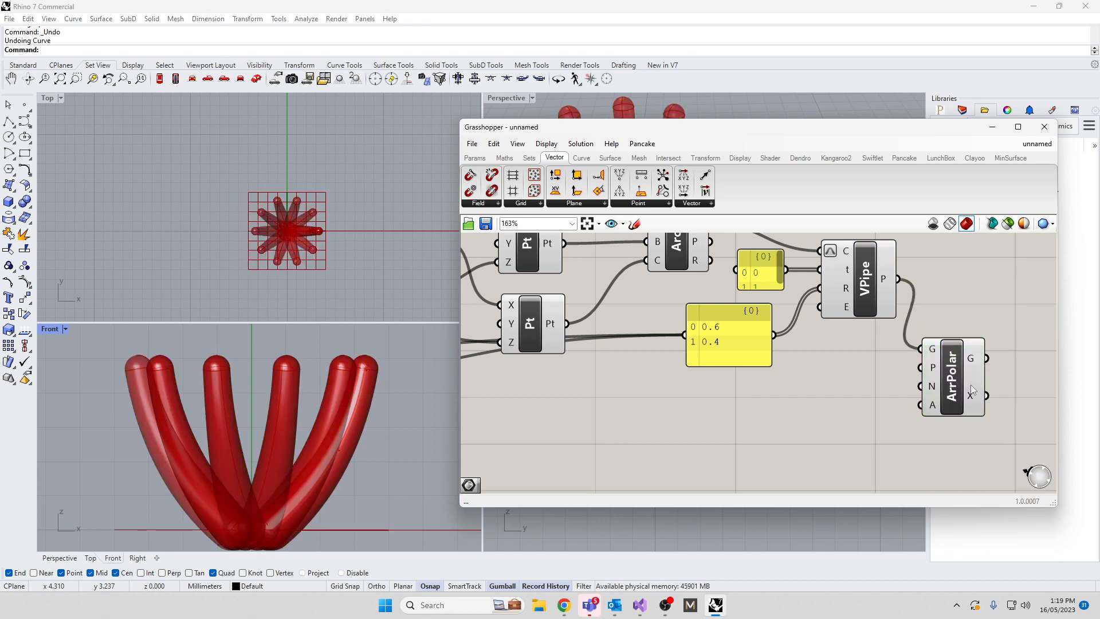
# - Create an integer number slider with a maximum of 6 and set it to 6
pyautogui.doubleClick(749, 432)
pyautogui.write('5')
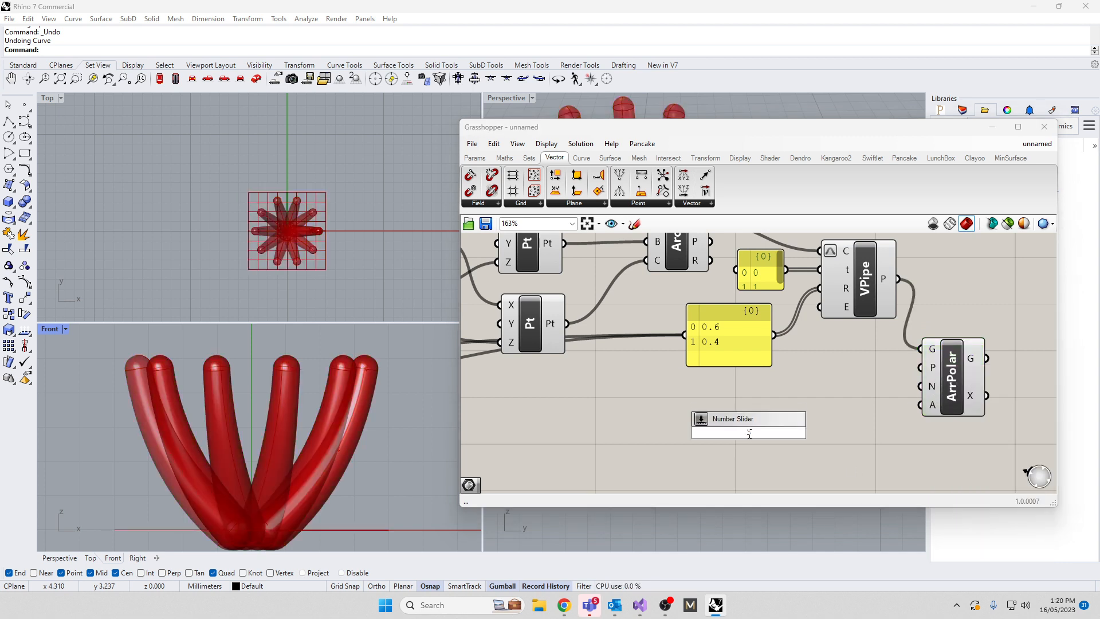
pyautogui.press('Return')
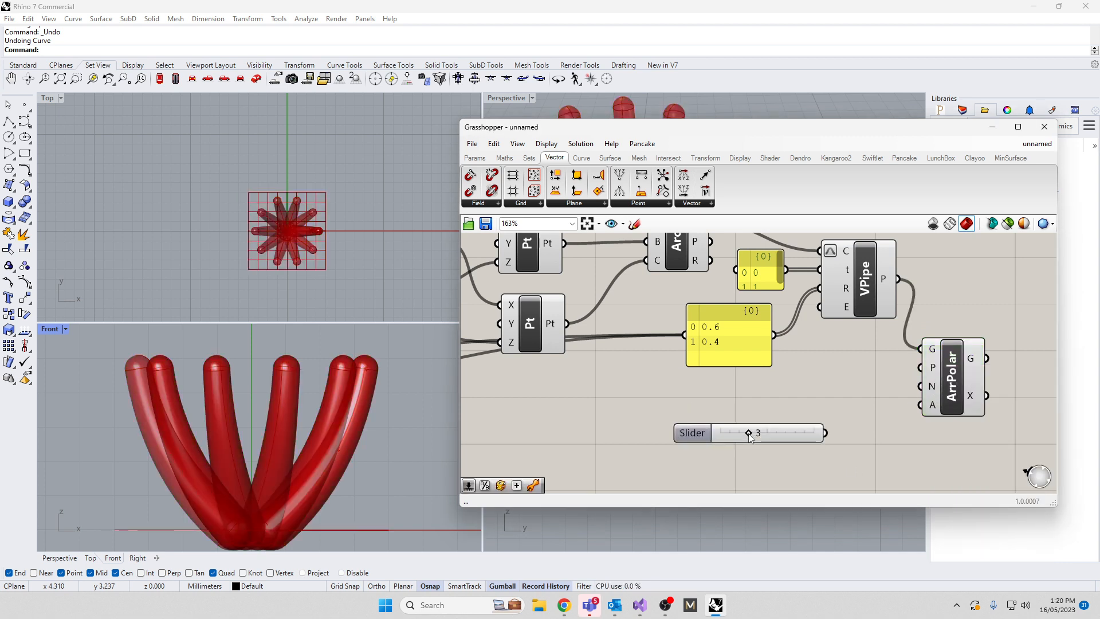
pyautogui.doubleClick(688, 431)
pyautogui.doubleClick(681, 460)
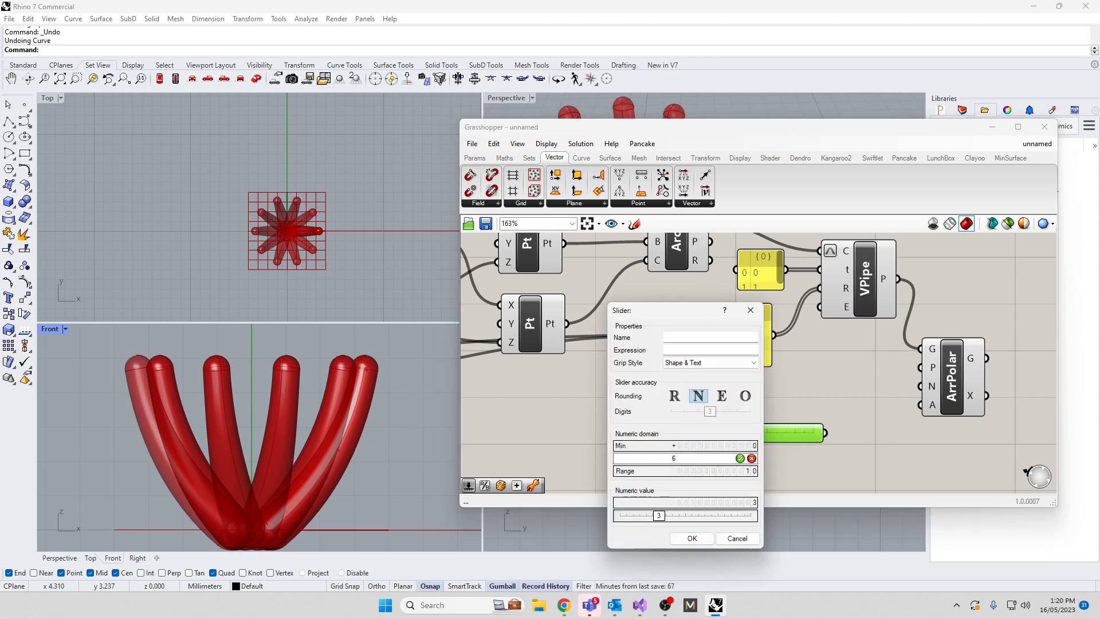
pyautogui.press('Return')
pyautogui.press('Return')
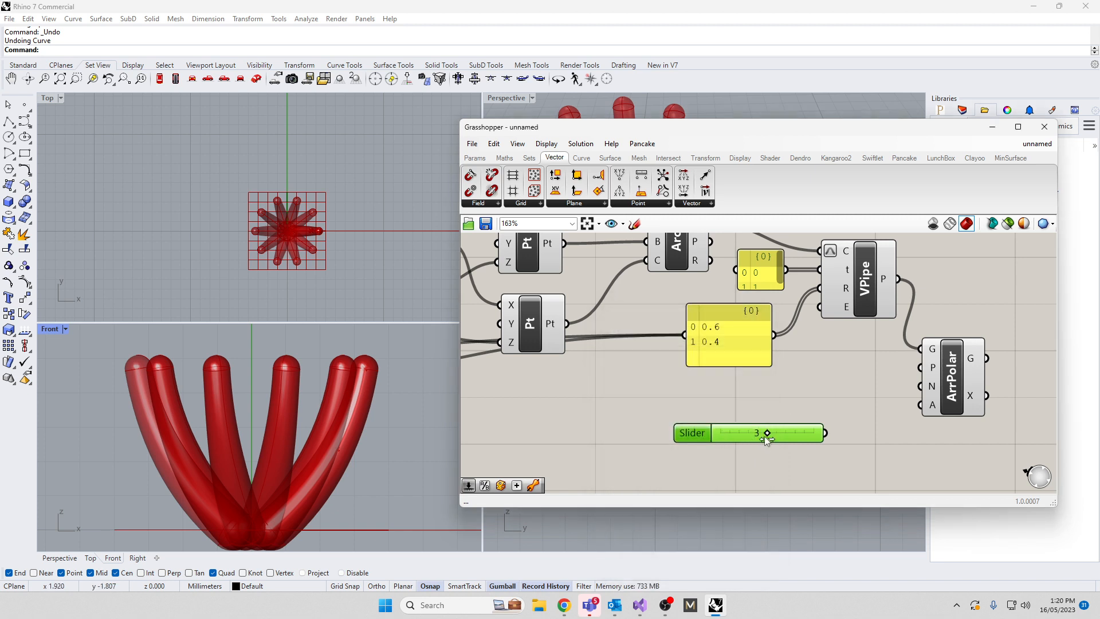
pyautogui.moveTo(768, 435); pyautogui.dragTo(830, 435)
# - Connect the new integer slider to the N input of the Polar Array
pyautogui.scroll(-2, 799, 446)
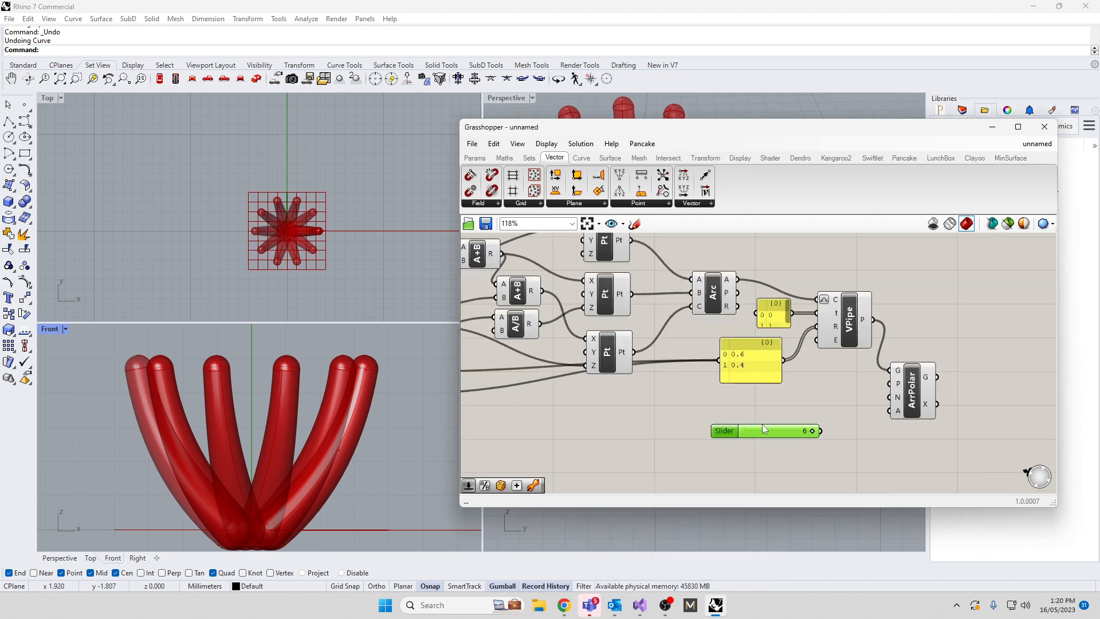
pyautogui.moveTo(798, 456); pyautogui.dragTo(772, 451, button='right')
pyautogui.moveTo(789, 427); pyautogui.dragTo(860, 393)
pyautogui.scroll(-2, 686, 411)
pyautogui.moveTo(686, 411); pyautogui.dragTo(815, 417, button='right')
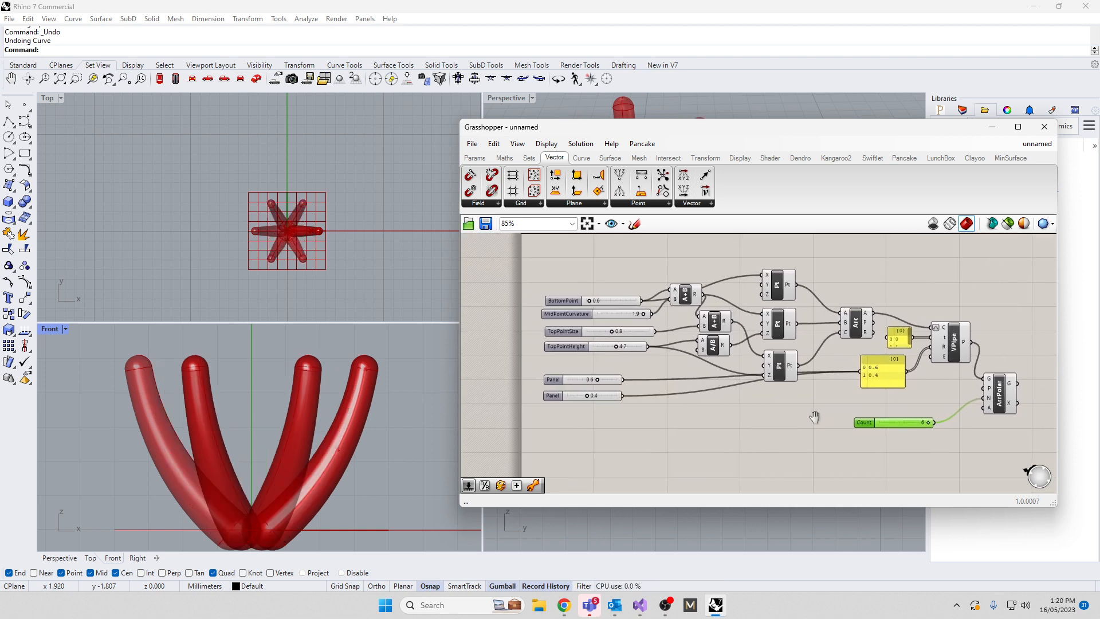
# - Place the Count slider beneath the two radius sliders, set it to 5 and set the lower radius slider to 0.3
pyautogui.moveTo(867, 421); pyautogui.dragTo(565, 410)
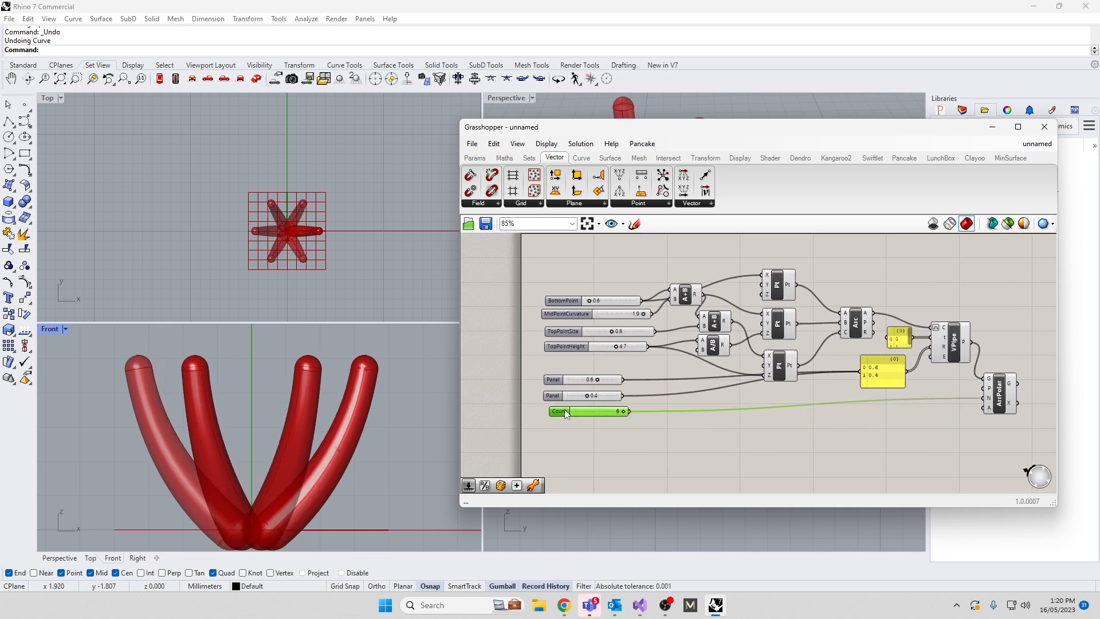
pyautogui.scroll(3, 565, 409)
pyautogui.moveTo(665, 414); pyautogui.dragTo(600, 390)
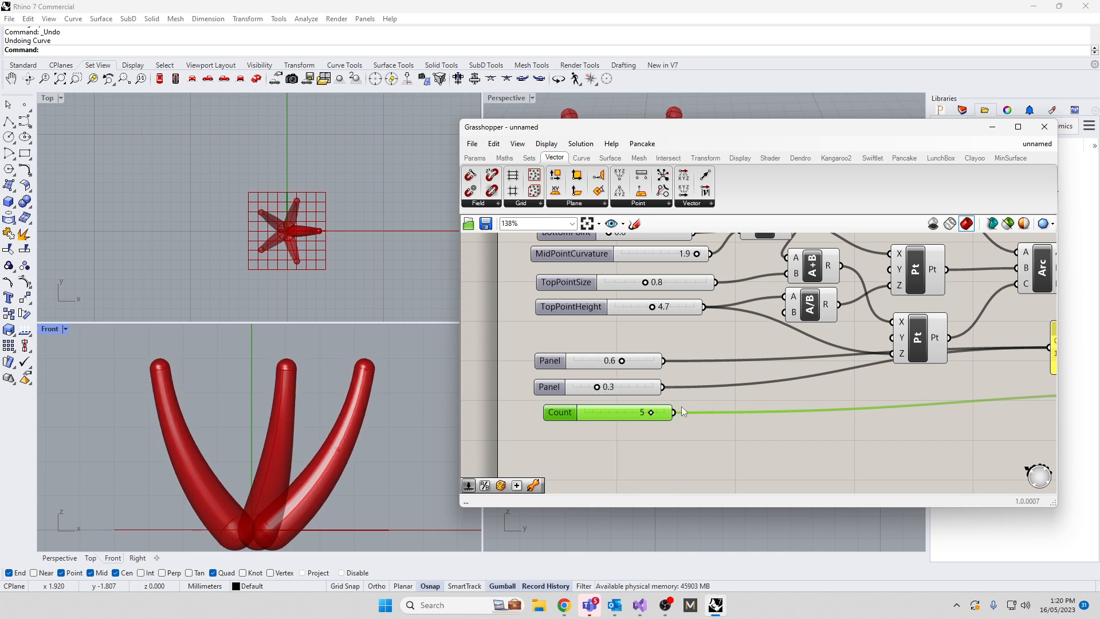
# - Stack TopPointHeight and the two radius sliders closely beneath the other point sliders in one column
pyautogui.moveTo(581, 342); pyautogui.dragTo(637, 381, button='right')
pyautogui.moveTo(601, 290); pyautogui.dragTo(610, 330)
pyautogui.moveTo(605, 400); pyautogui.dragTo(607, 351)
pyautogui.moveTo(607, 425); pyautogui.dragTo(611, 371)
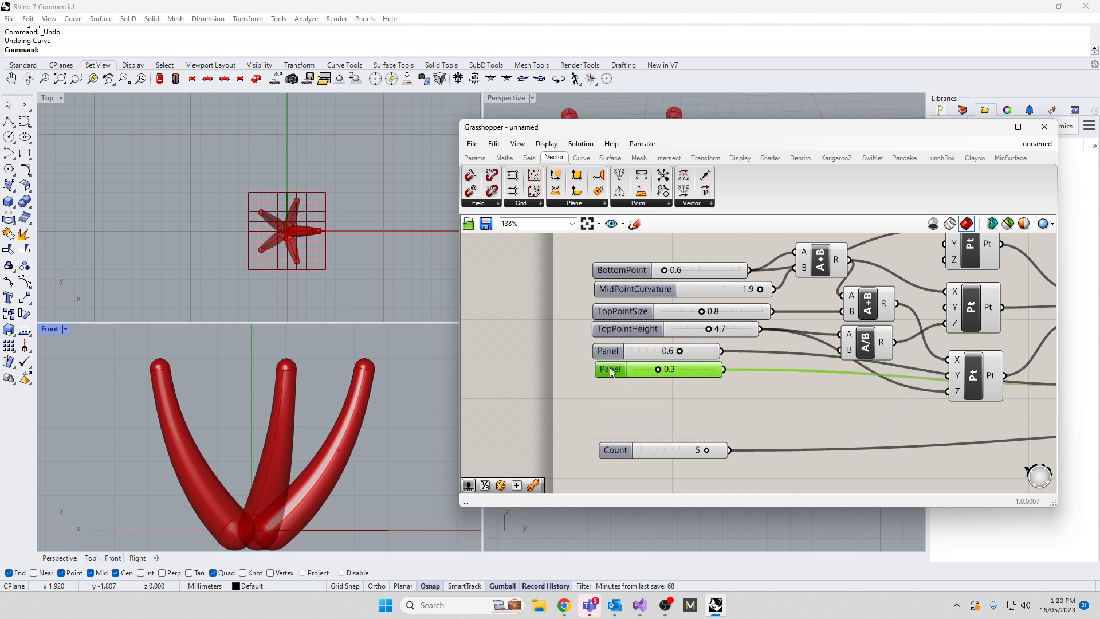
# - Rename the upper radius slider TipDiamter and the lower one BaseDiameter
pyautogui.doubleClick(604, 349)
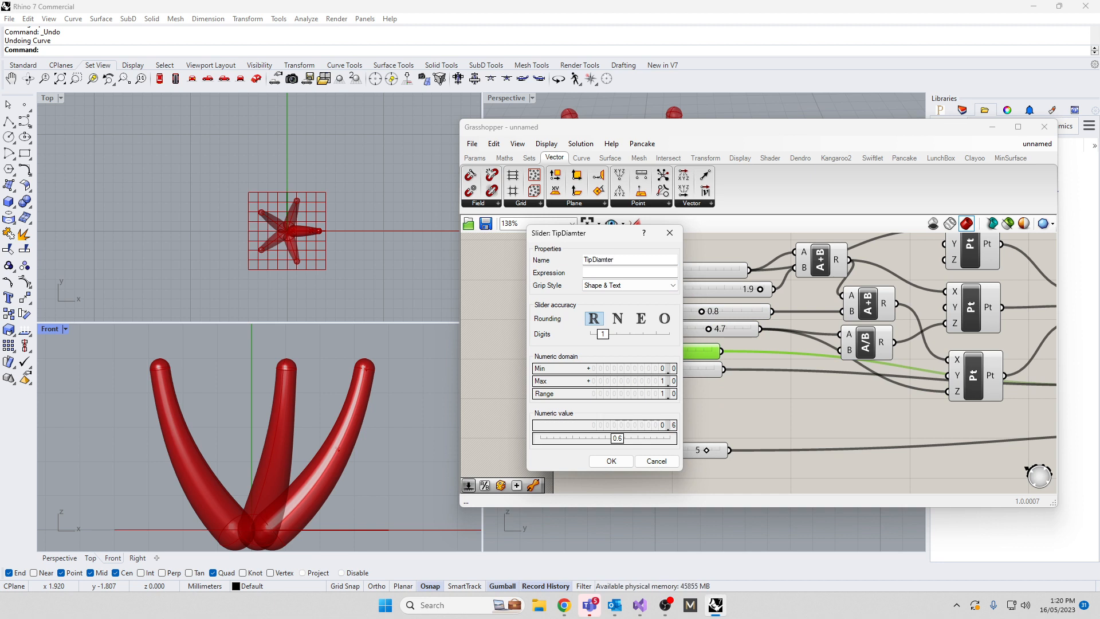
pyautogui.click(611, 462)
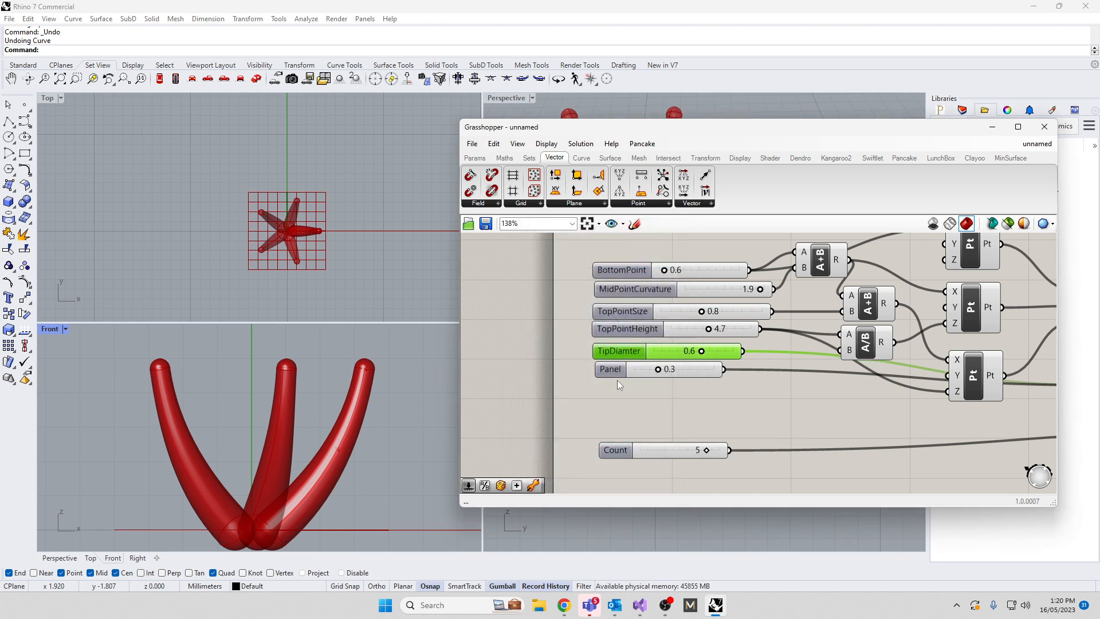
pyautogui.doubleClick(611, 373)
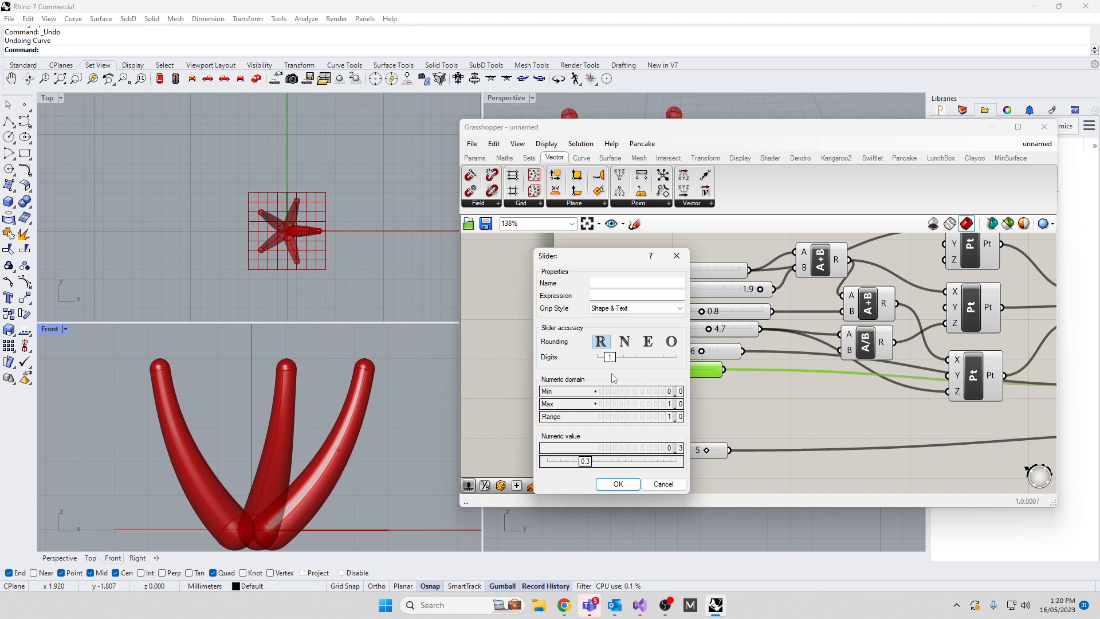
pyautogui.click(636, 283)
pyautogui.write('B')
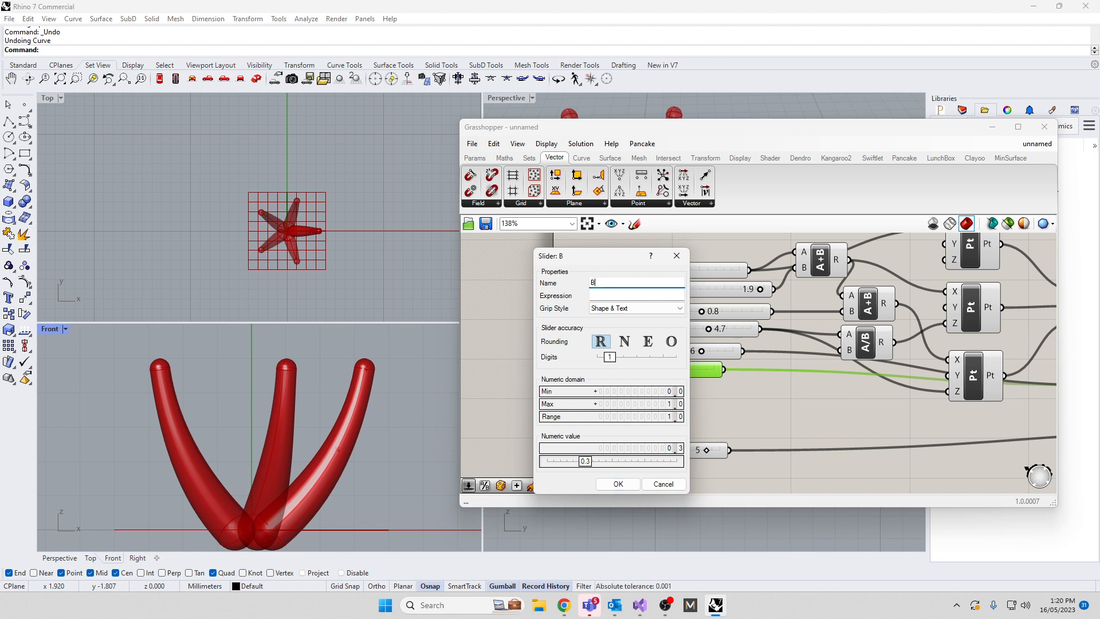
pyautogui.write('aseDiameter')
pyautogui.click(618, 484)
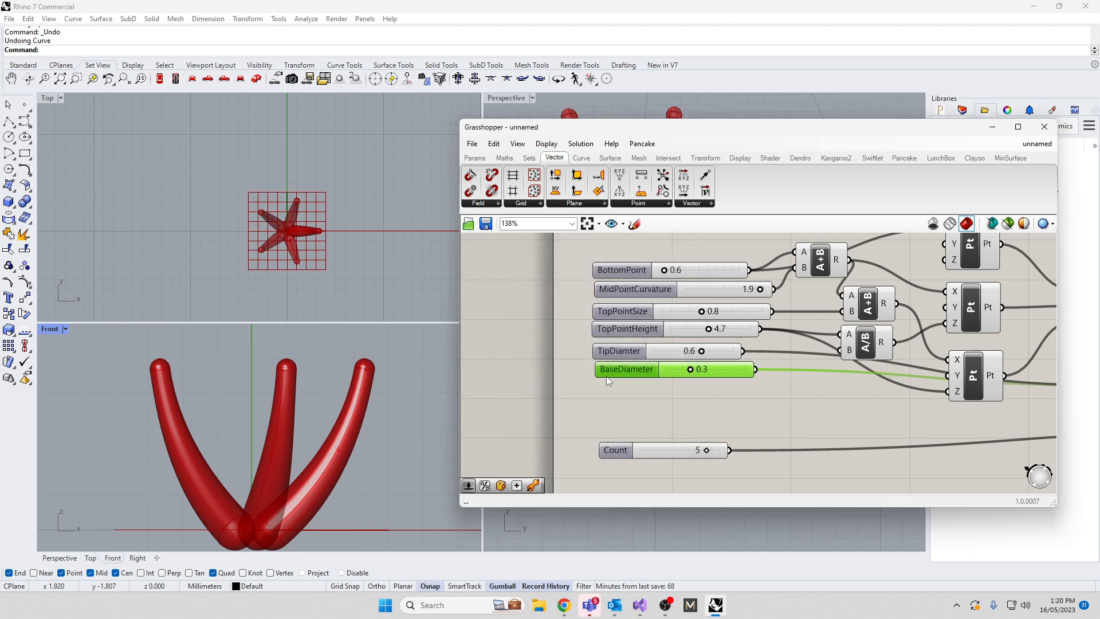
# - Move the Count slider up beneath BaseDiameter and rename it ProngCount
pyautogui.moveTo(610, 450); pyautogui.dragTo(609, 404)
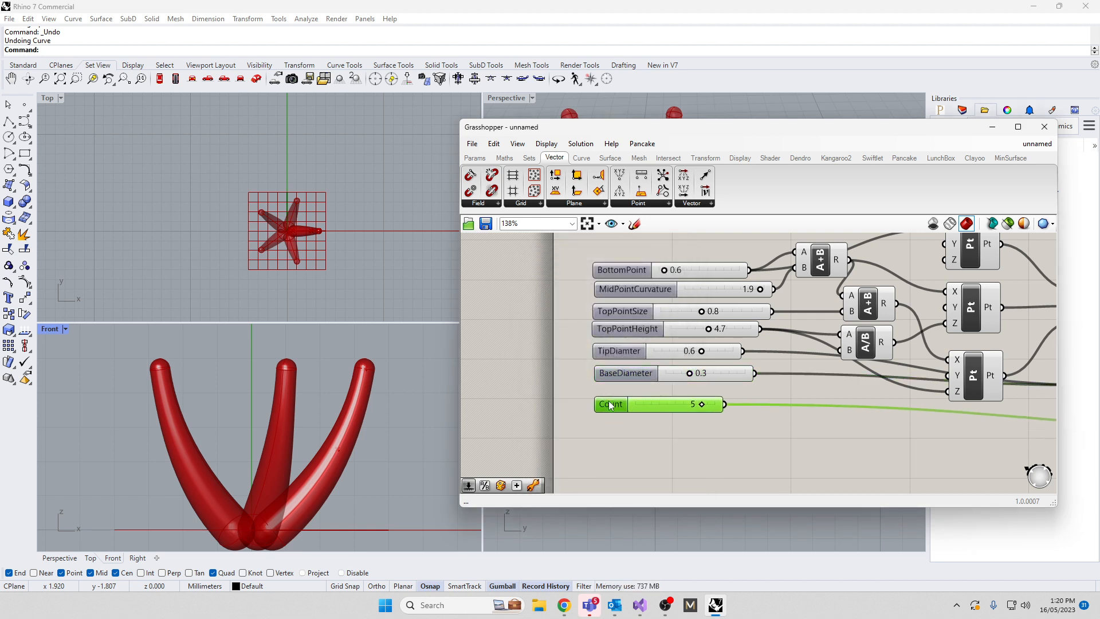
pyautogui.doubleClick(609, 403)
pyautogui.write('P')
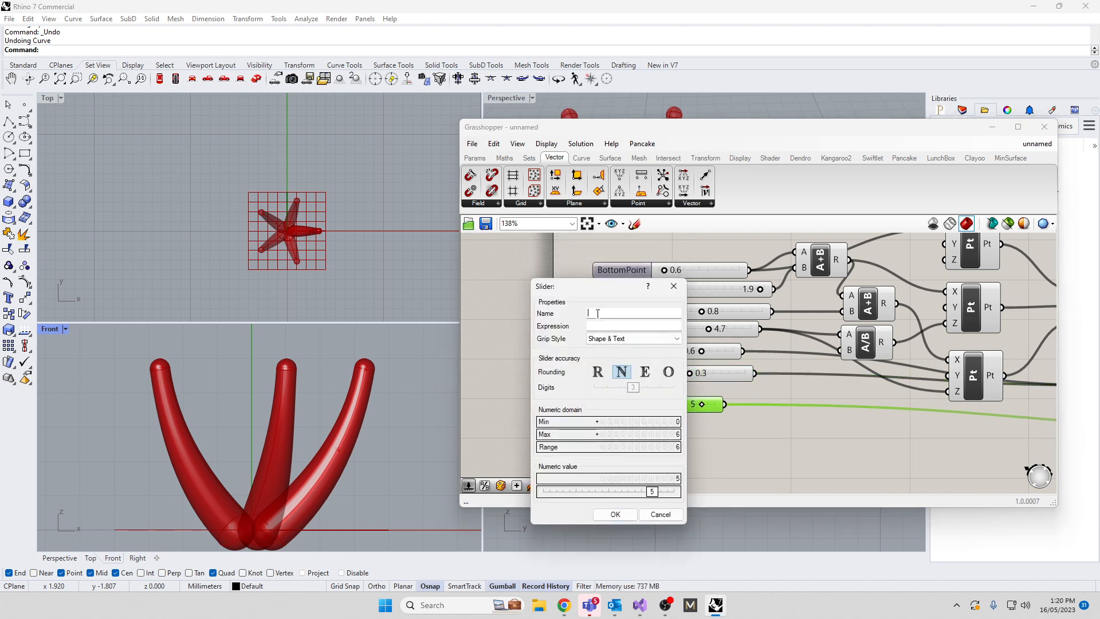
pyautogui.write('rongCount')
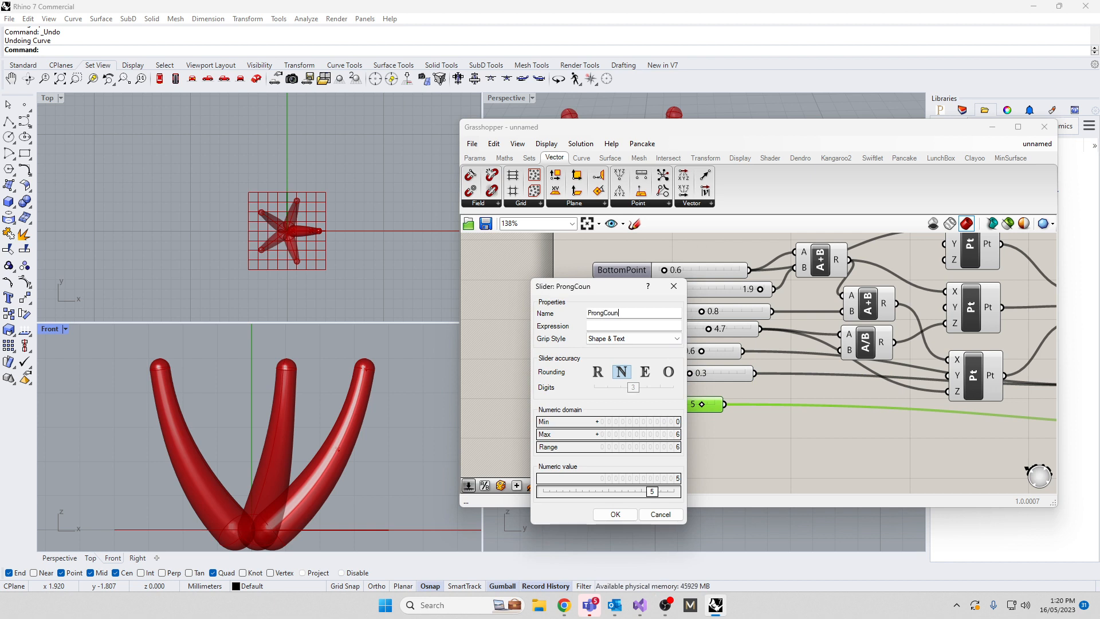
pyautogui.click(615, 514)
pyautogui.moveTo(616, 411); pyautogui.dragTo(617, 409)
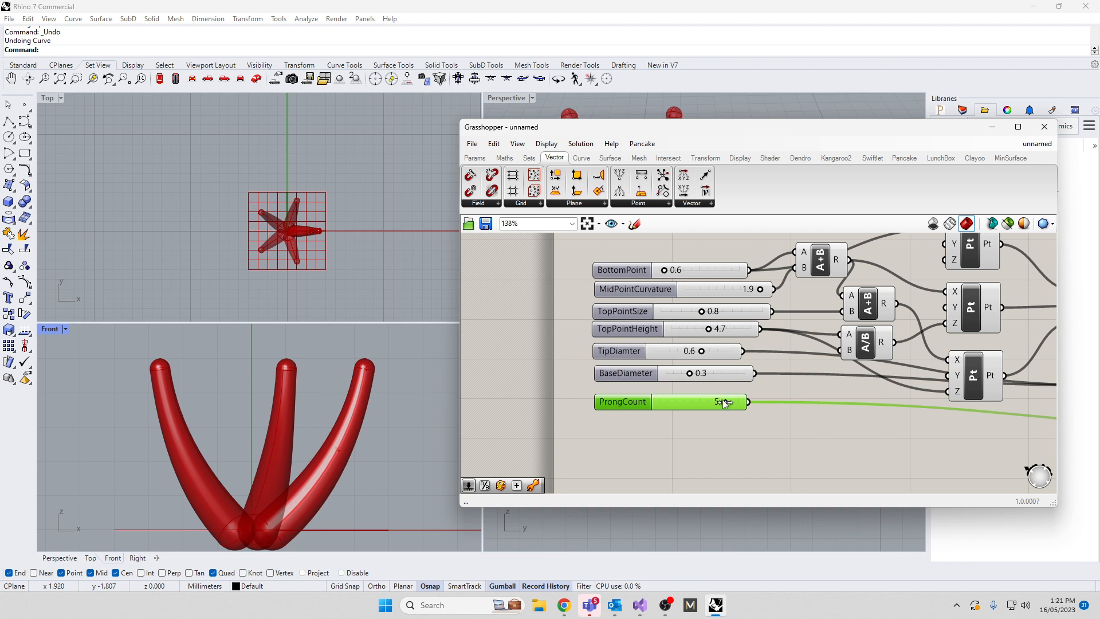
# - Set ProngCount to 4, TopPointHeight to 3.7, TopPointSize to 0.4, MidPointCurvature to 0.9 and BottomPoint to 0.0
pyautogui.moveTo(725, 403); pyautogui.dragTo(712, 402)
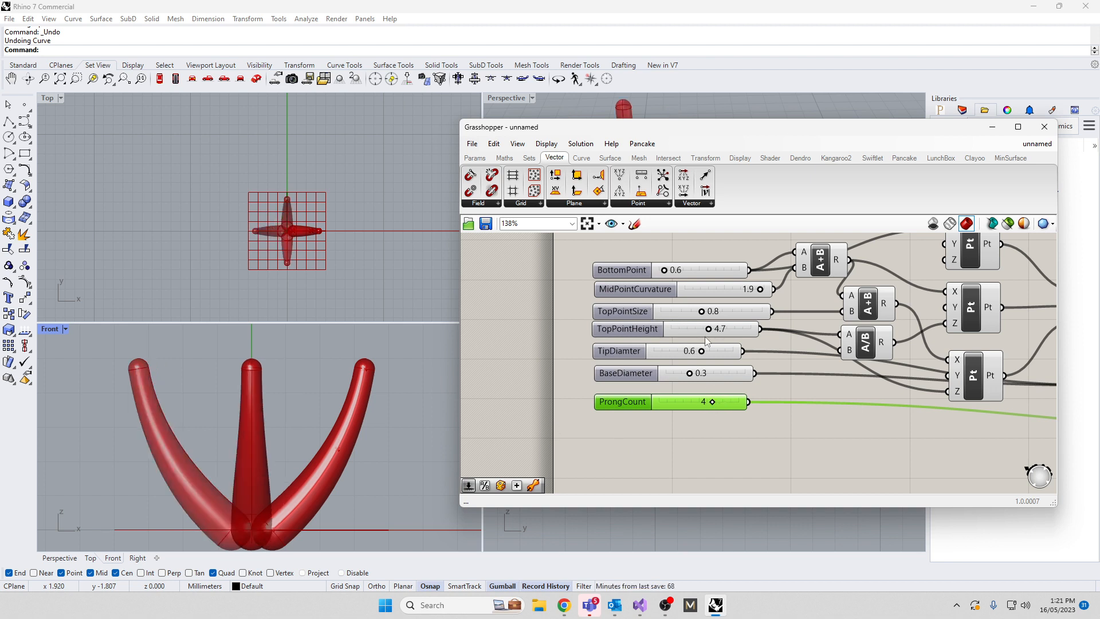
pyautogui.moveTo(708, 329); pyautogui.dragTo(682, 313)
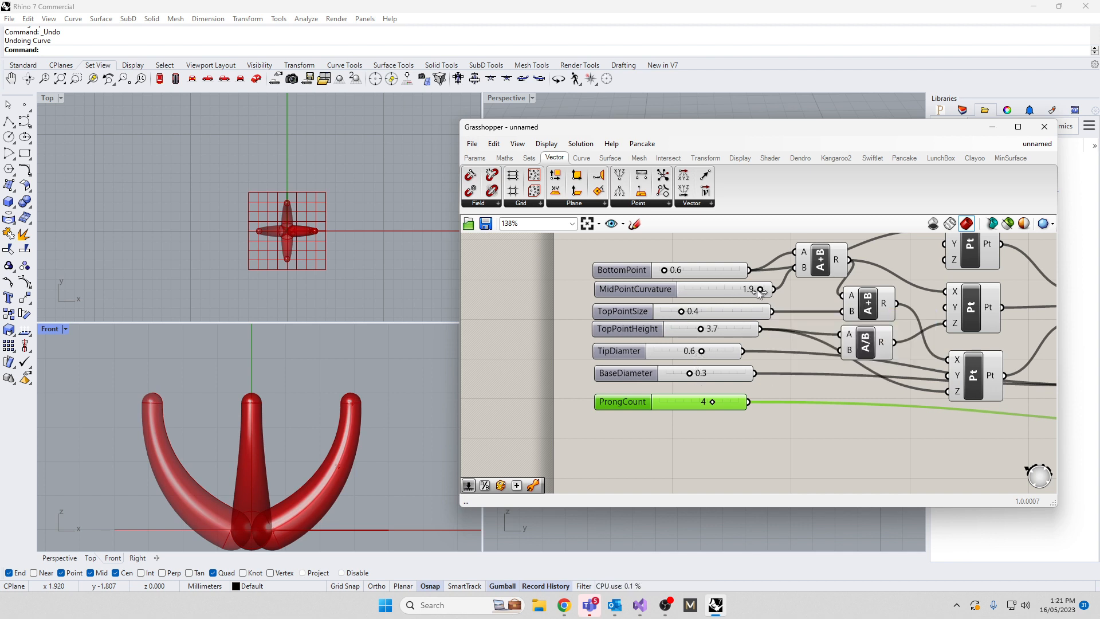
pyautogui.moveTo(760, 292); pyautogui.dragTo(655, 274)
# - Move the Polar Array farther from Pipe Variable and connect its geometry output to a new Geometry parameter
pyautogui.scroll(-4, 215, 431)
pyautogui.scroll(4, 265, 461)
pyautogui.scroll(-4, 567, 325)
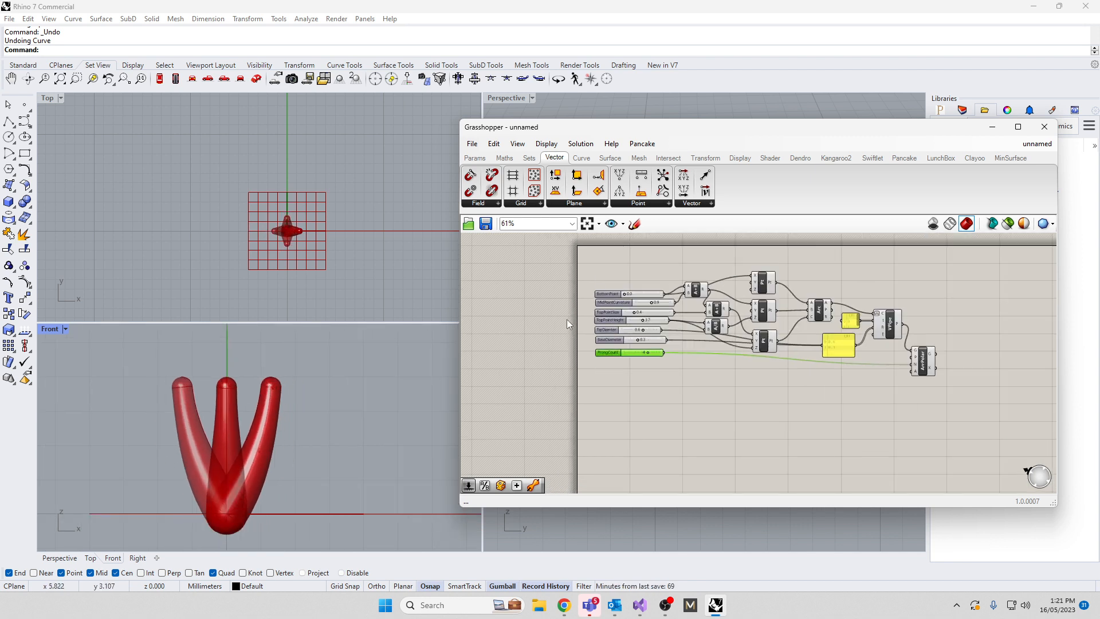
pyautogui.scroll(-2, 567, 324)
pyautogui.moveTo(821, 347)
pyautogui.mouseDown()
pyautogui.moveTo(700, 385)
pyautogui.moveTo(841, 347)
pyautogui.mouseUp()
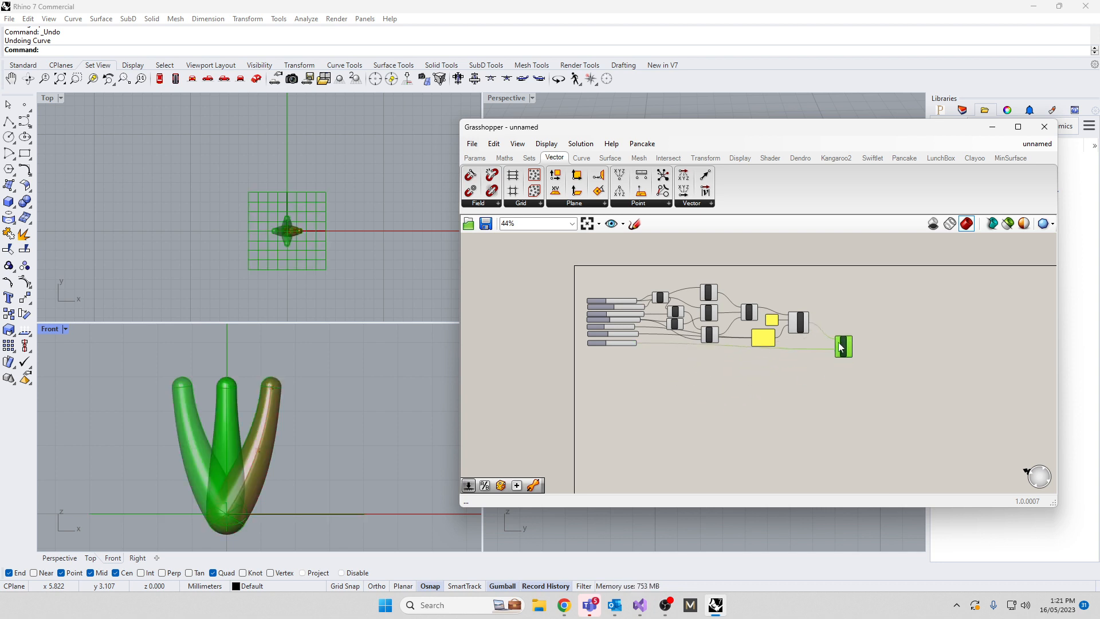
pyautogui.press('Delete')
pyautogui.doubleClick(879, 362)
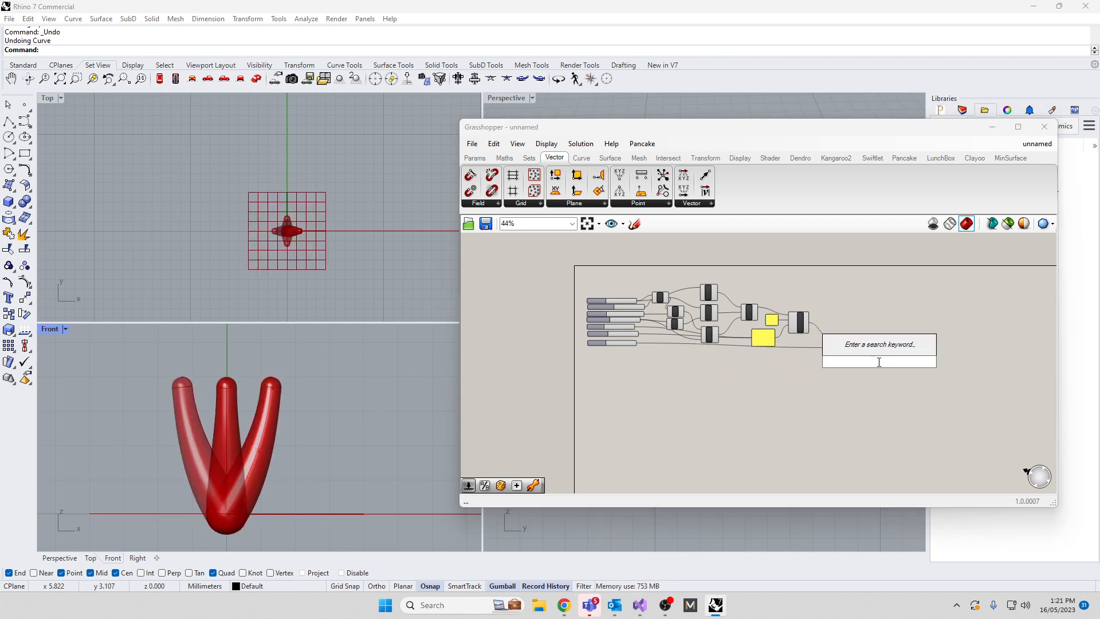
pyautogui.write('geom')
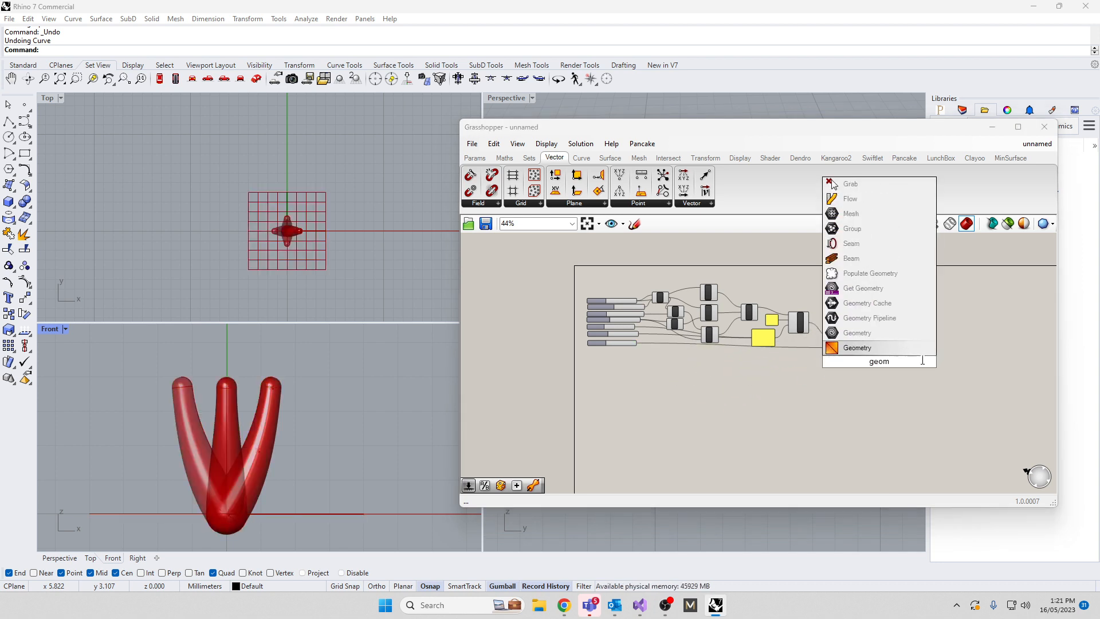
pyautogui.click(858, 348)
pyautogui.scroll(3, 881, 340)
pyautogui.moveTo(828, 343); pyautogui.dragTo(868, 375)
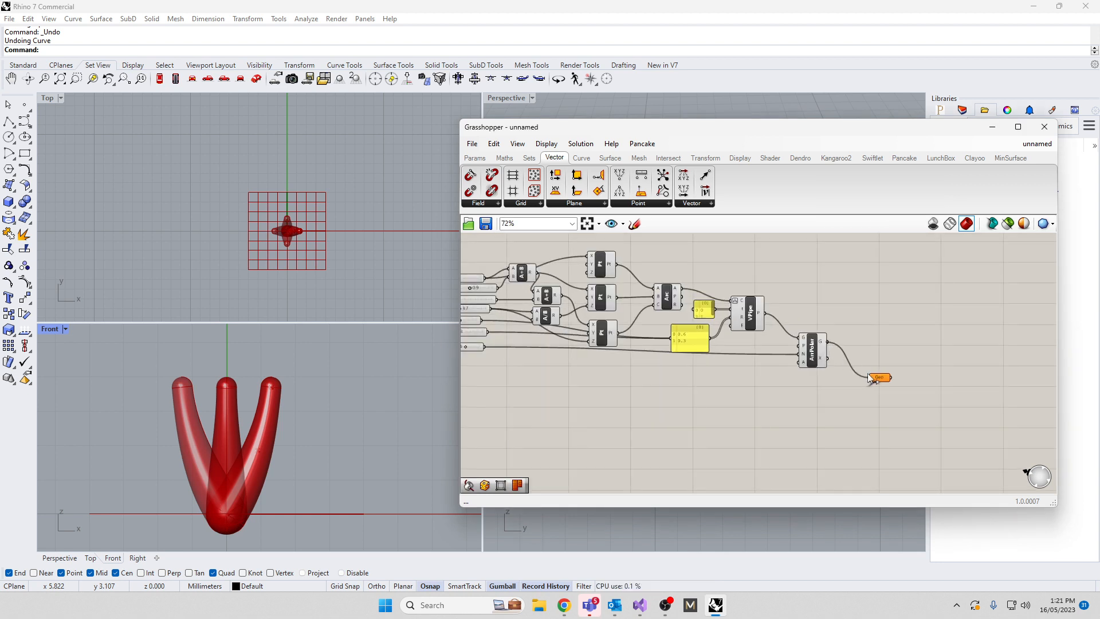
# - Move the Geometry parameter beneath the ProngCount slider and shift all the processing components farther away from the sliders
pyautogui.scroll(-3, 896, 353)
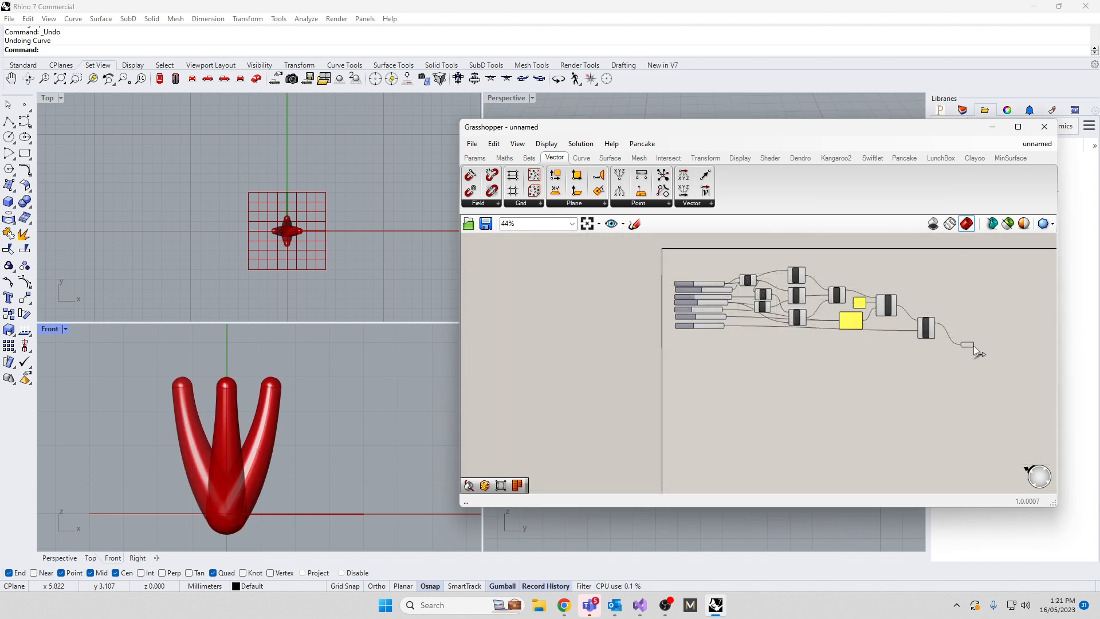
pyautogui.moveTo(973, 346); pyautogui.dragTo(724, 338)
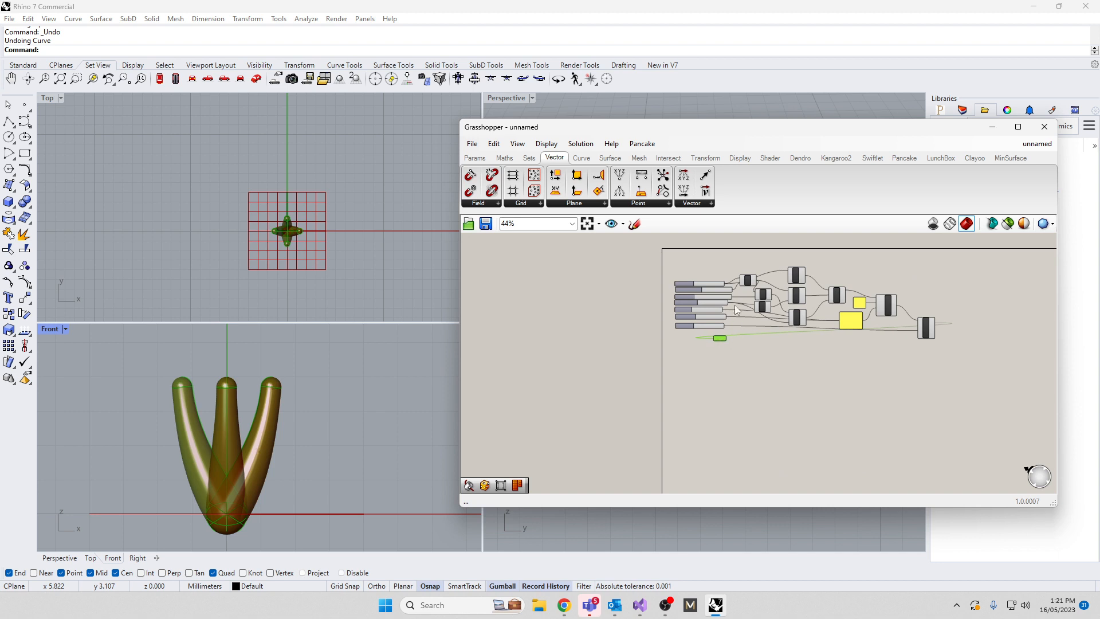
pyautogui.scroll(3, 793, 422)
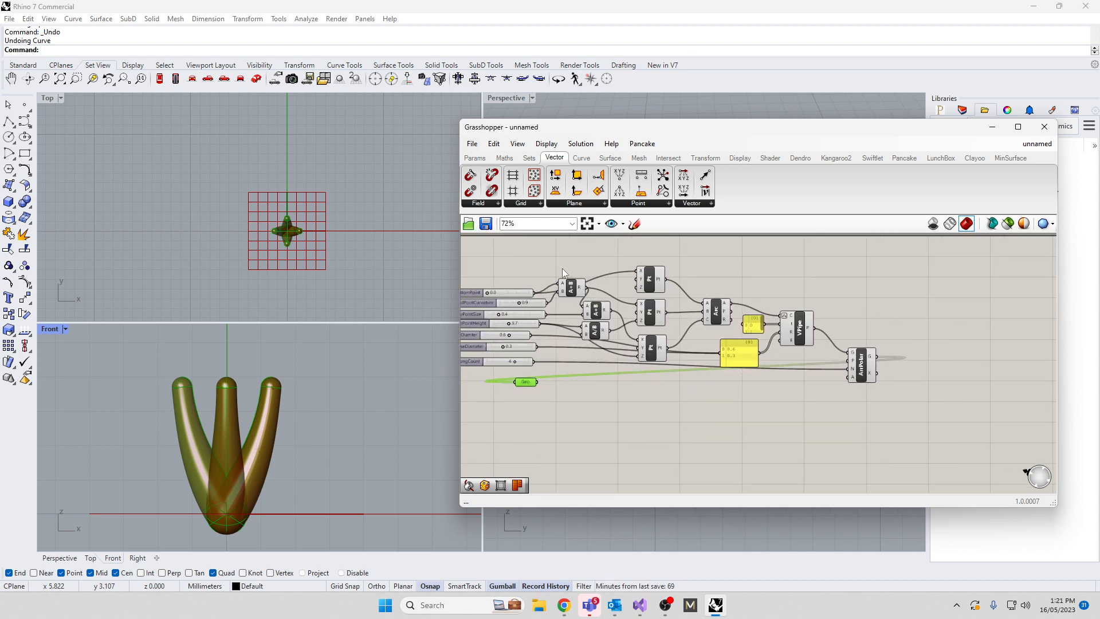
pyautogui.moveTo(552, 254); pyautogui.dragTo(916, 436)
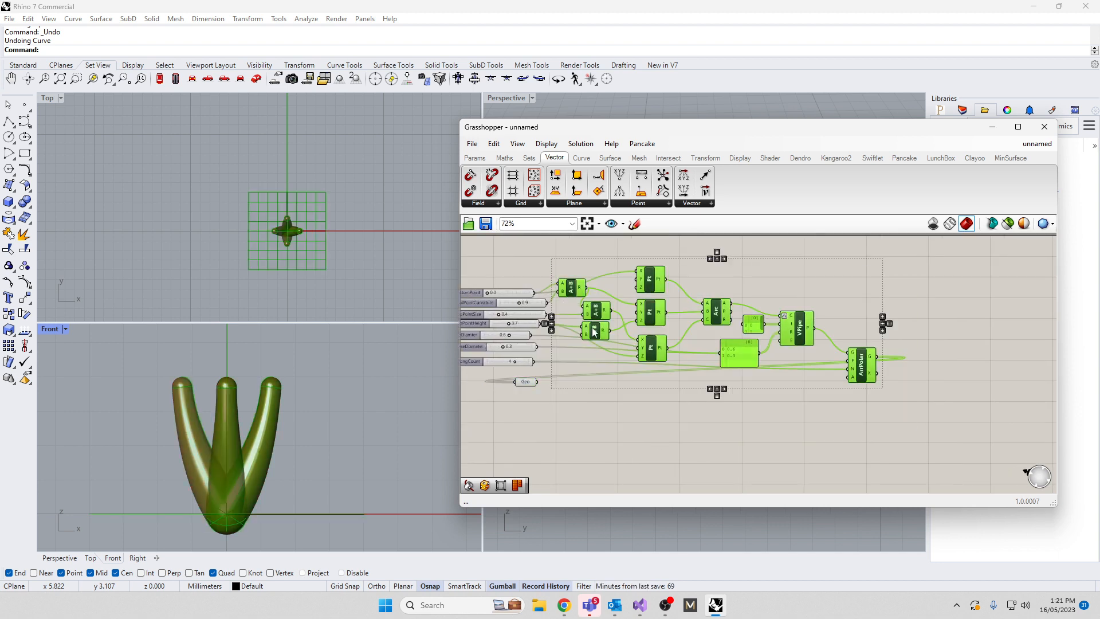
pyautogui.moveTo(593, 328); pyautogui.dragTo(654, 331)
pyautogui.moveTo(497, 402); pyautogui.dragTo(668, 402, button='right')
pyautogui.scroll(4, 656, 345)
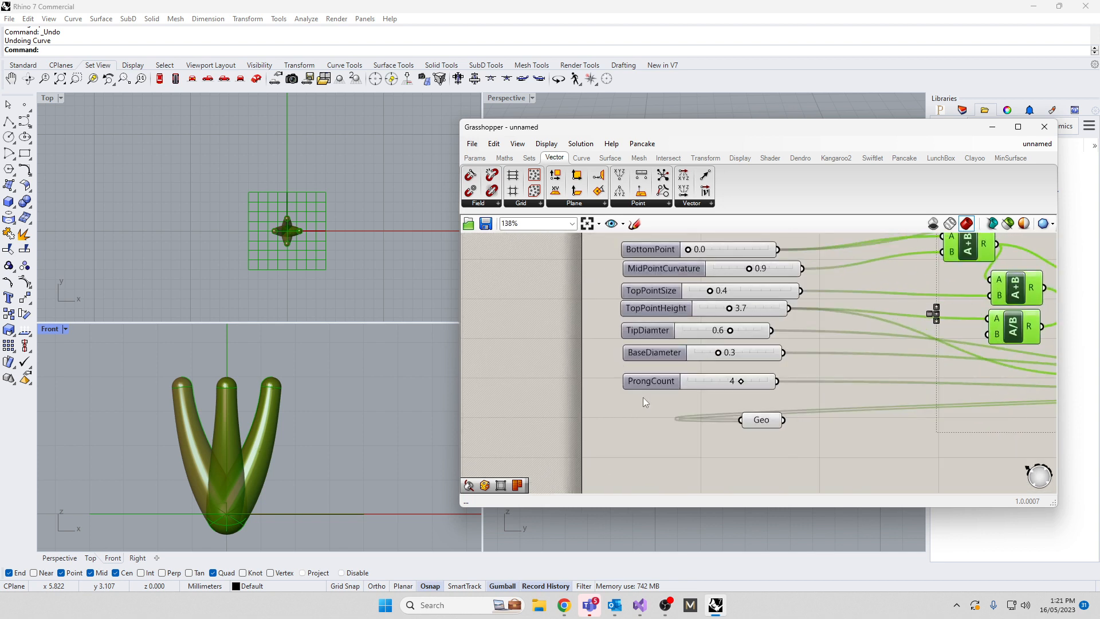
# - Tighten the slider stack by closing the gaps, placing ProngCount directly beneath BaseDiameter
pyautogui.click(661, 308)
pyautogui.moveTo(661, 308); pyautogui.dragTo(667, 395)
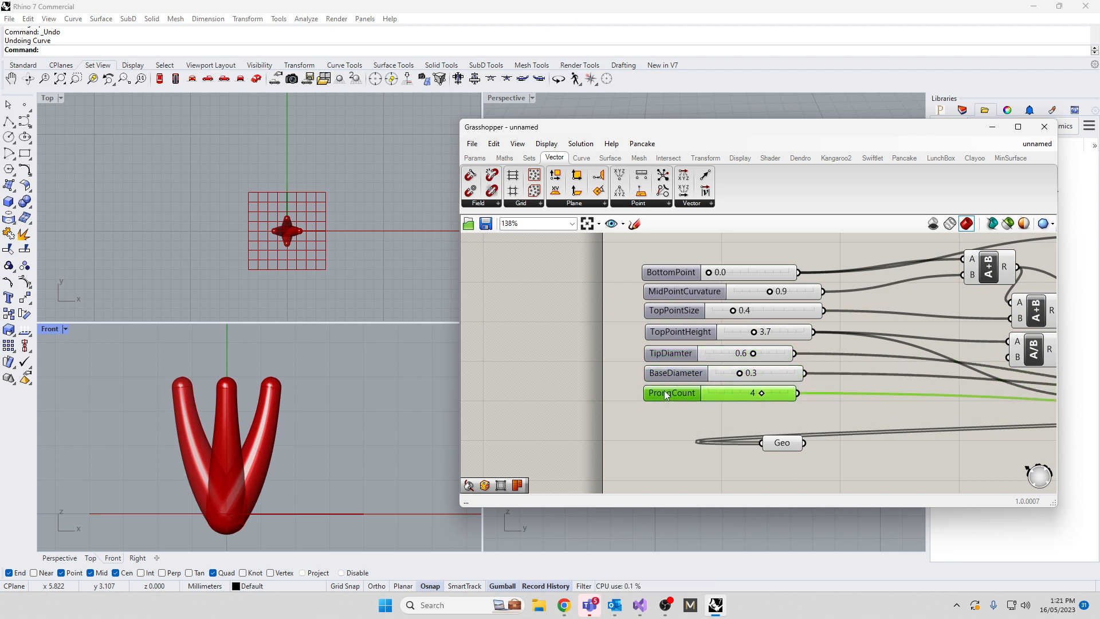
pyautogui.click(607, 453)
pyautogui.scroll(-6, 814, 388)
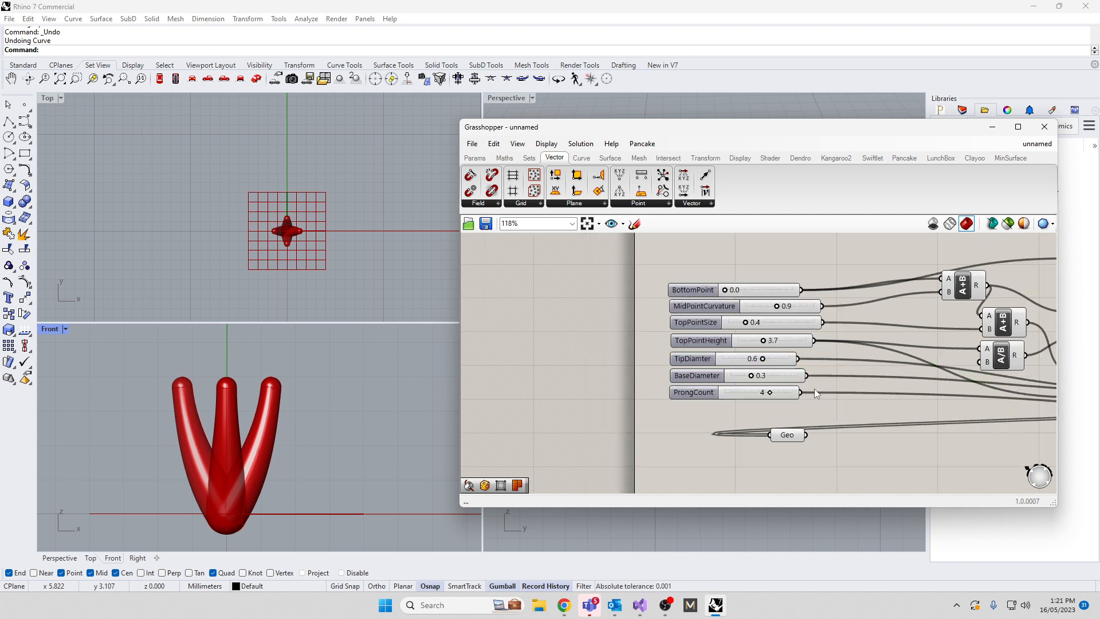
# - Select all the processing components, leaving out the sliders and Geometry parameter, and turn off their preview
pyautogui.moveTo(633, 290); pyautogui.dragTo(833, 394)
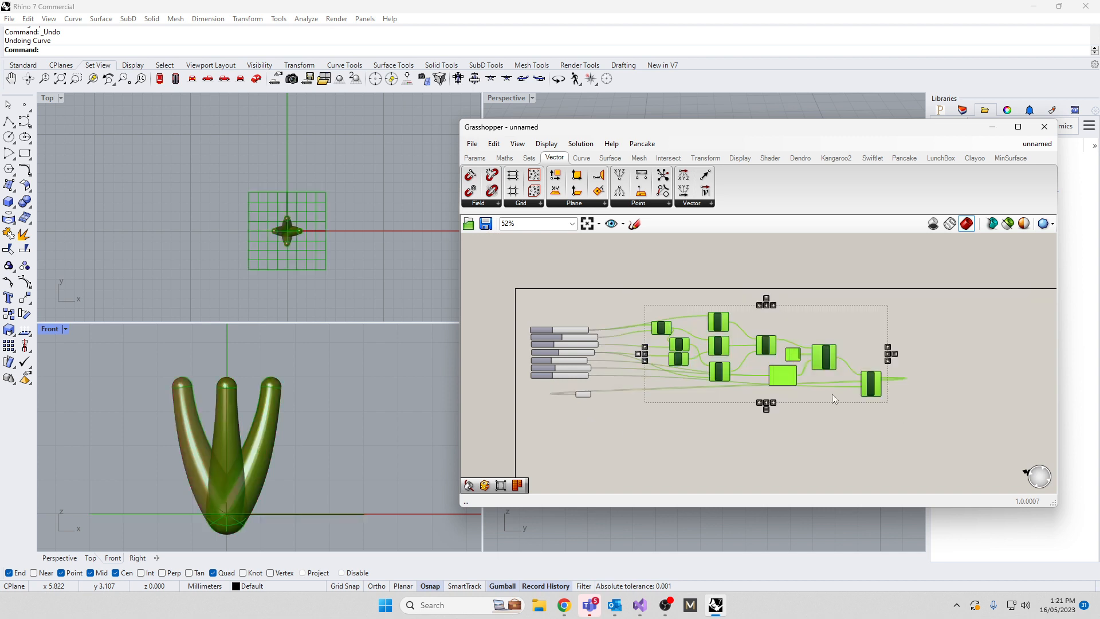
pyautogui.middleClick(818, 355)
pyautogui.click(857, 319)
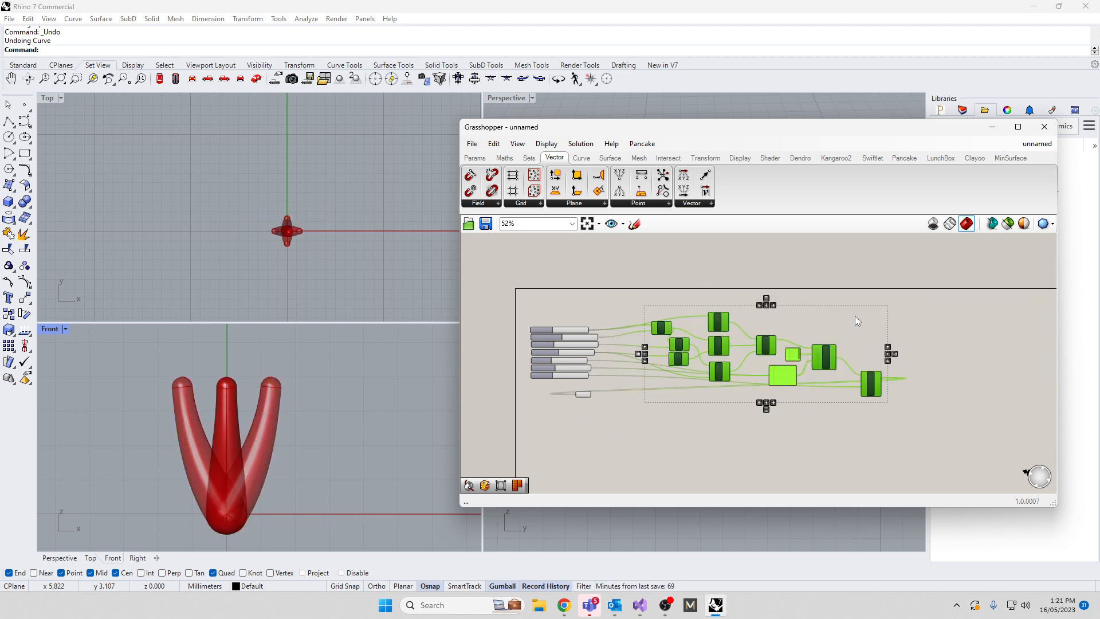
# - Set the TopPointHeight slider to 2.4
pyautogui.moveTo(603, 422); pyautogui.dragTo(805, 400, button='right')
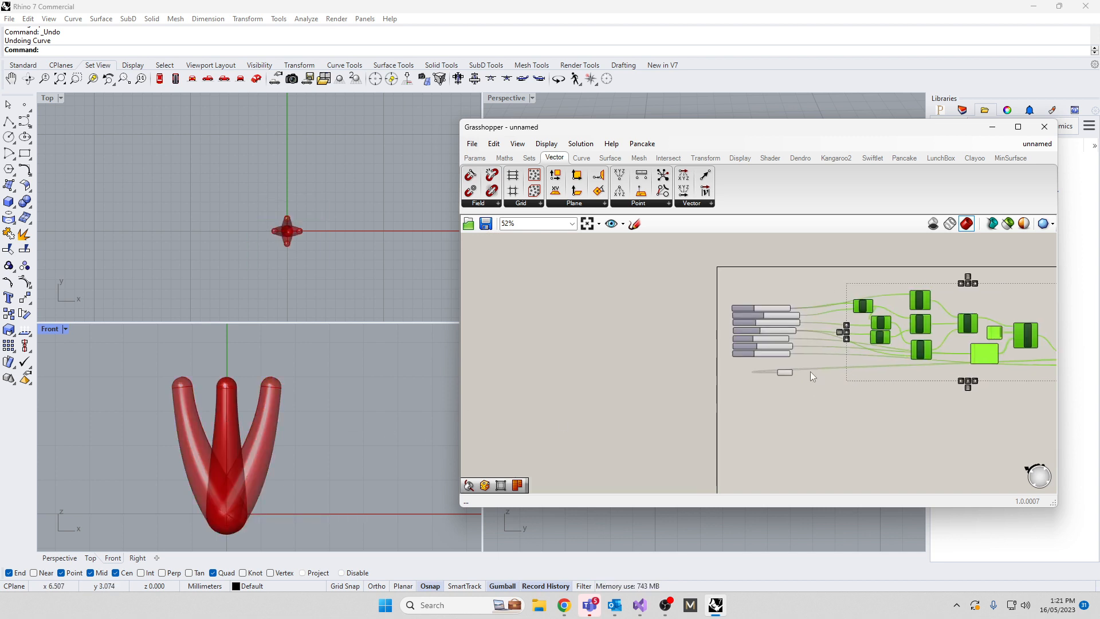
pyautogui.scroll(5, 810, 371)
pyautogui.scroll(-1, 676, 315)
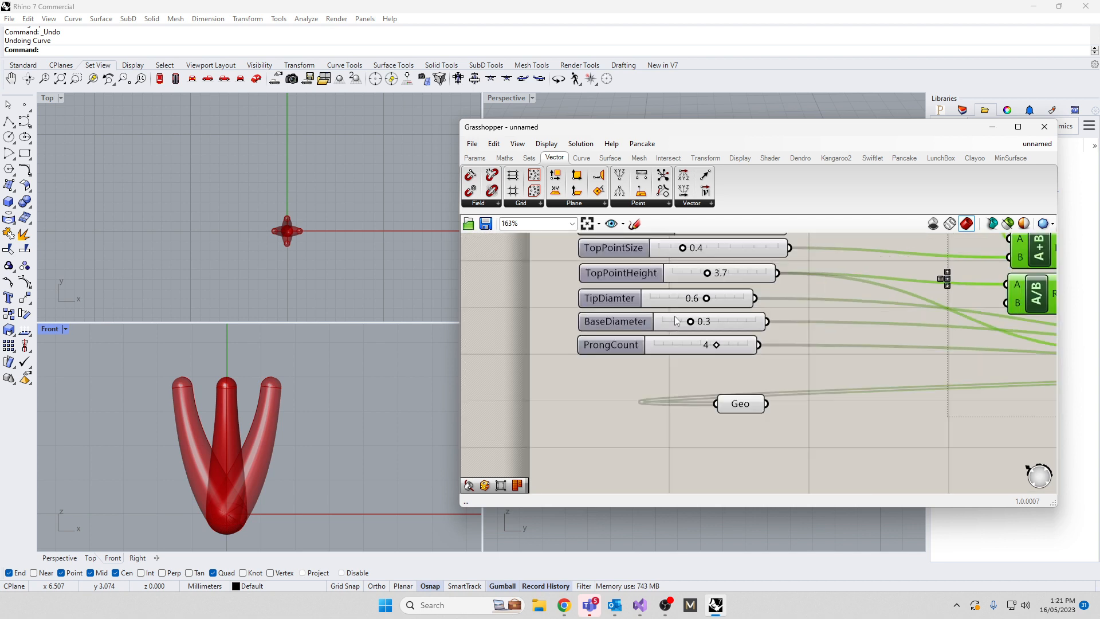
pyautogui.moveTo(707, 273); pyautogui.dragTo(698, 278)
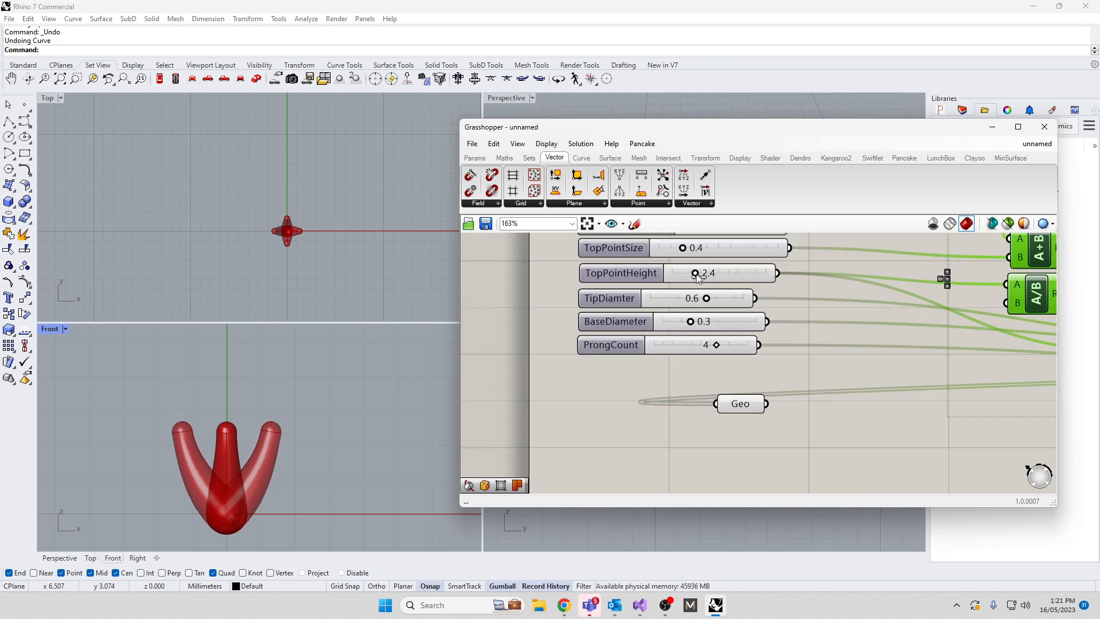
# - Move the Geometry parameter closer to ProngCount, bake it with the default attributes and shift the baked prongs sideways beside the preview
pyautogui.click(697, 407)
pyautogui.moveTo(735, 403); pyautogui.dragTo(710, 393)
pyautogui.rightClick(715, 393)
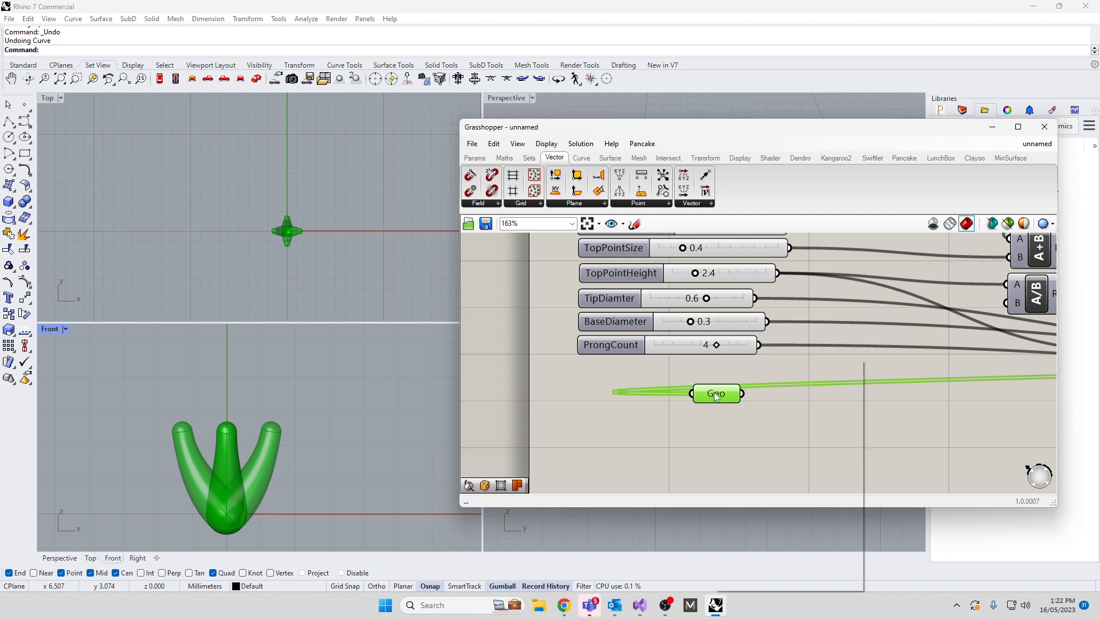
pyautogui.click(735, 407)
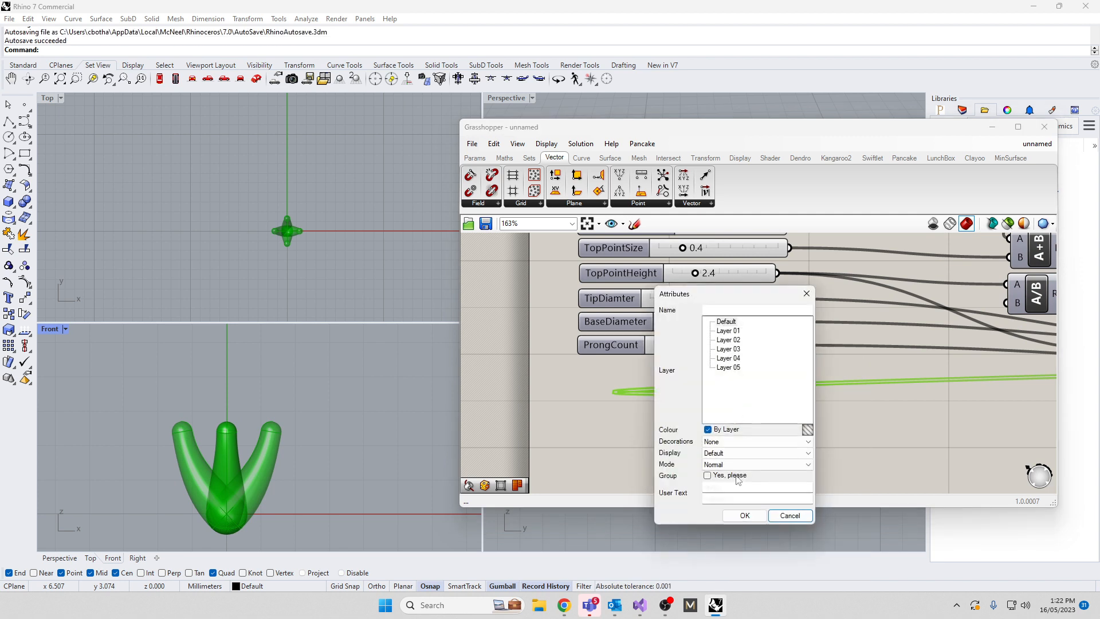
pyautogui.click(744, 515)
pyautogui.moveTo(115, 406); pyautogui.dragTo(319, 536)
pyautogui.moveTo(236, 445); pyautogui.dragTo(407, 453)
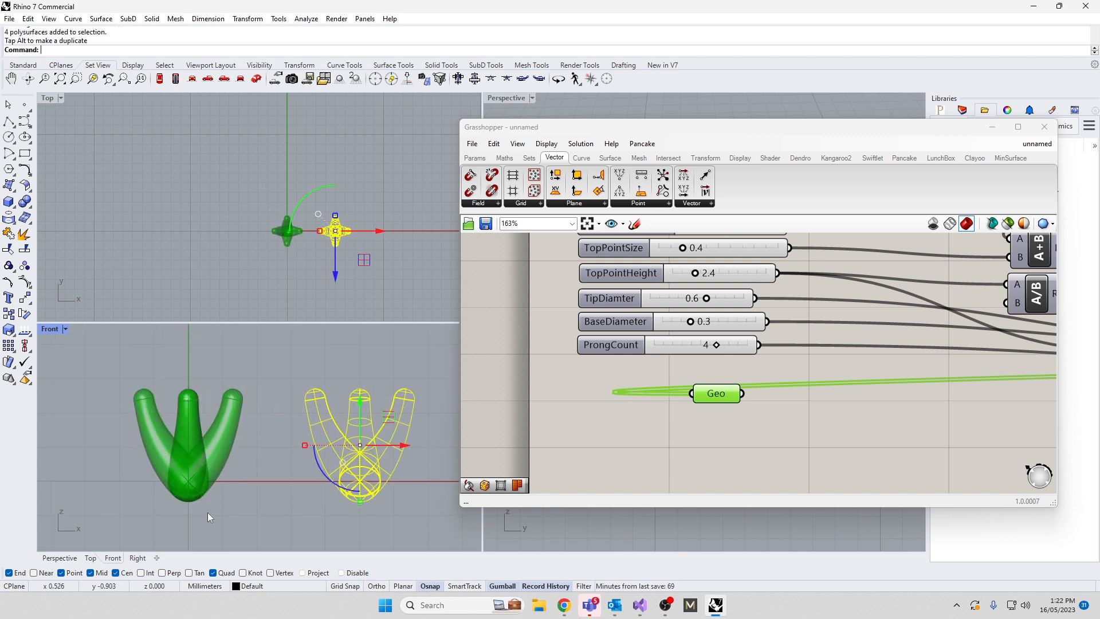
# - Set ProngCount to 3 and TipDiamter to 0.4
pyautogui.moveTo(718, 348); pyautogui.dragTo(707, 347)
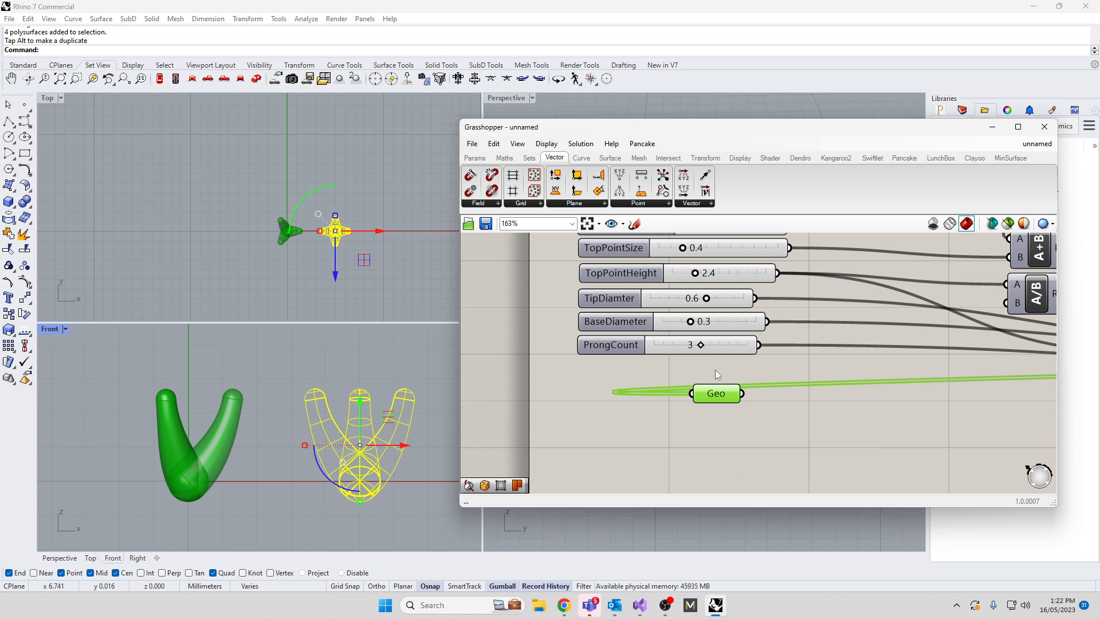
pyautogui.moveTo(706, 298); pyautogui.dragTo(691, 303)
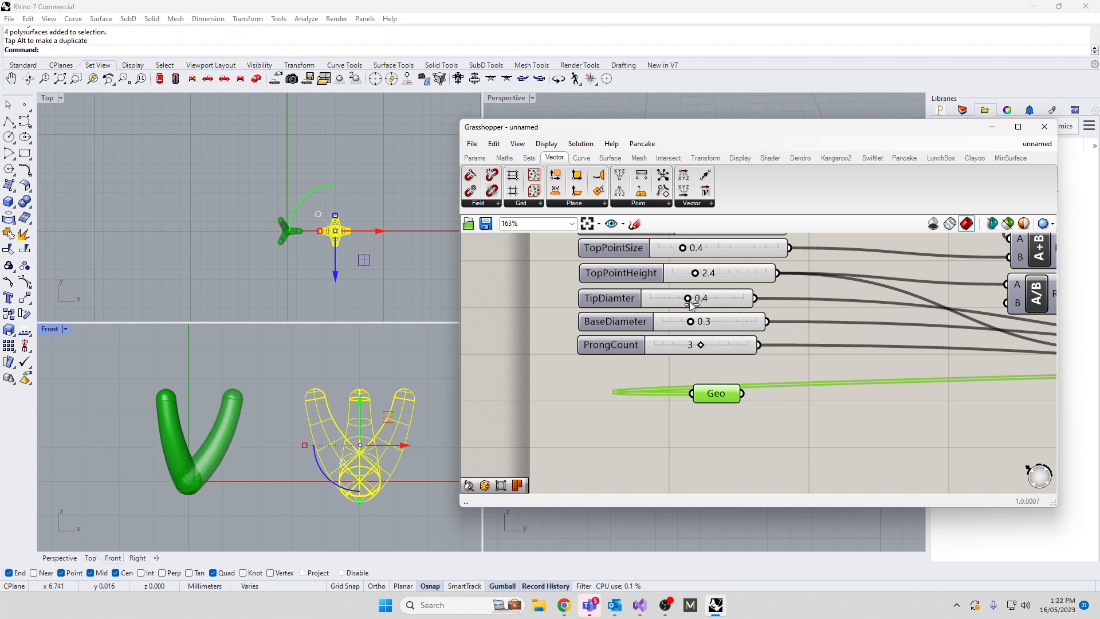
# - Rename the TipDiamter slider as BaseDiamter
pyautogui.doubleClick(624, 297)
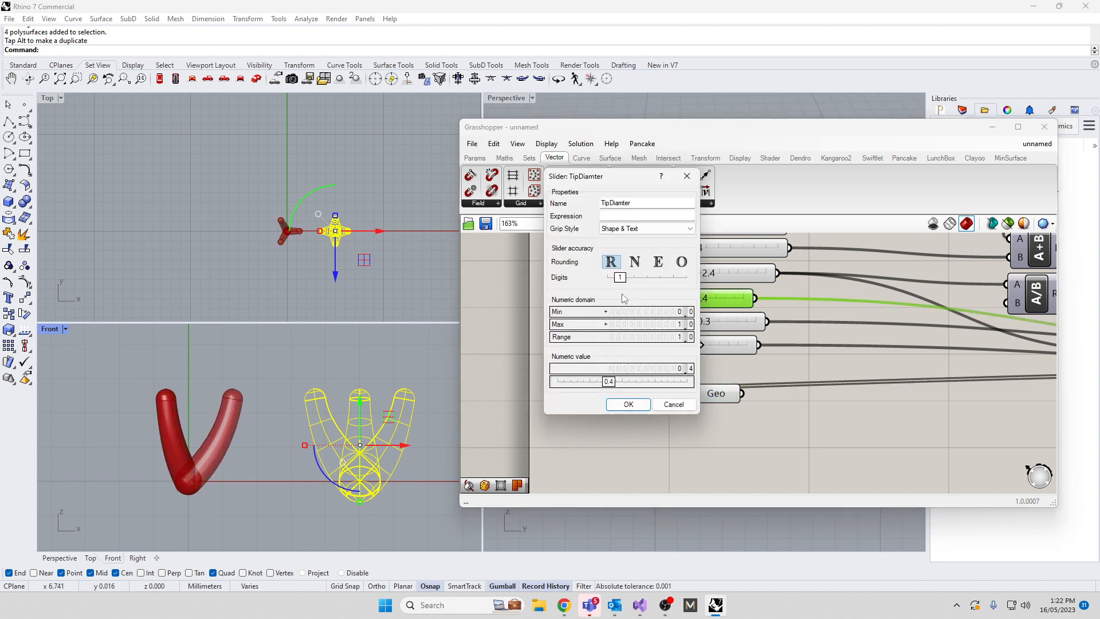
pyautogui.click(612, 203)
pyautogui.press('BackSpace')
pyautogui.press('BackSpace')
pyautogui.press('BackSpace')
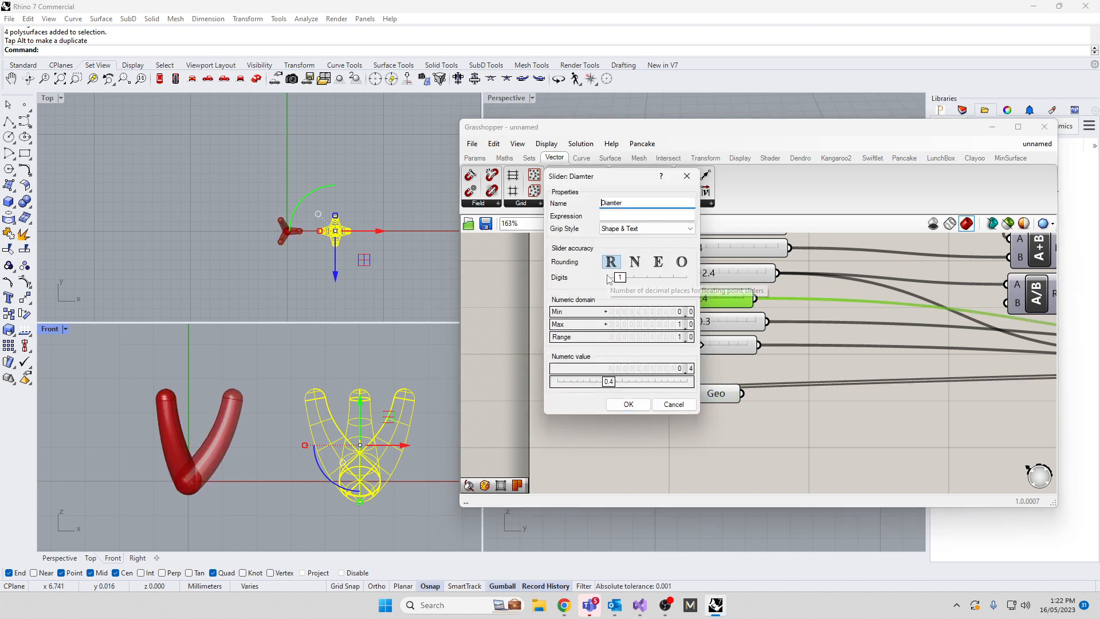
pyautogui.write('Base')
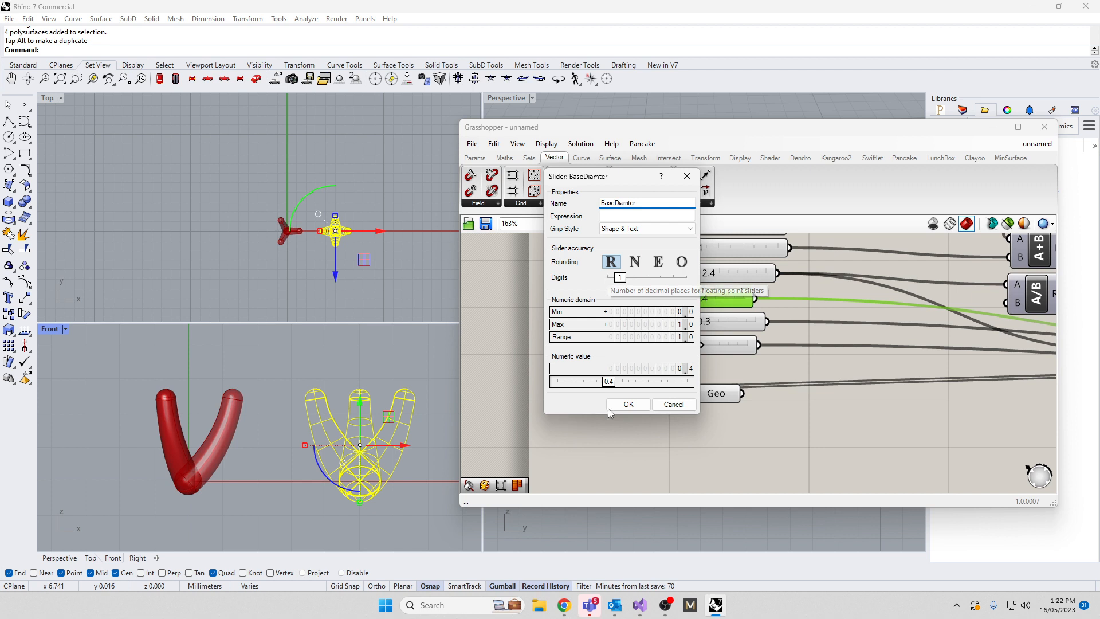
pyautogui.click(629, 405)
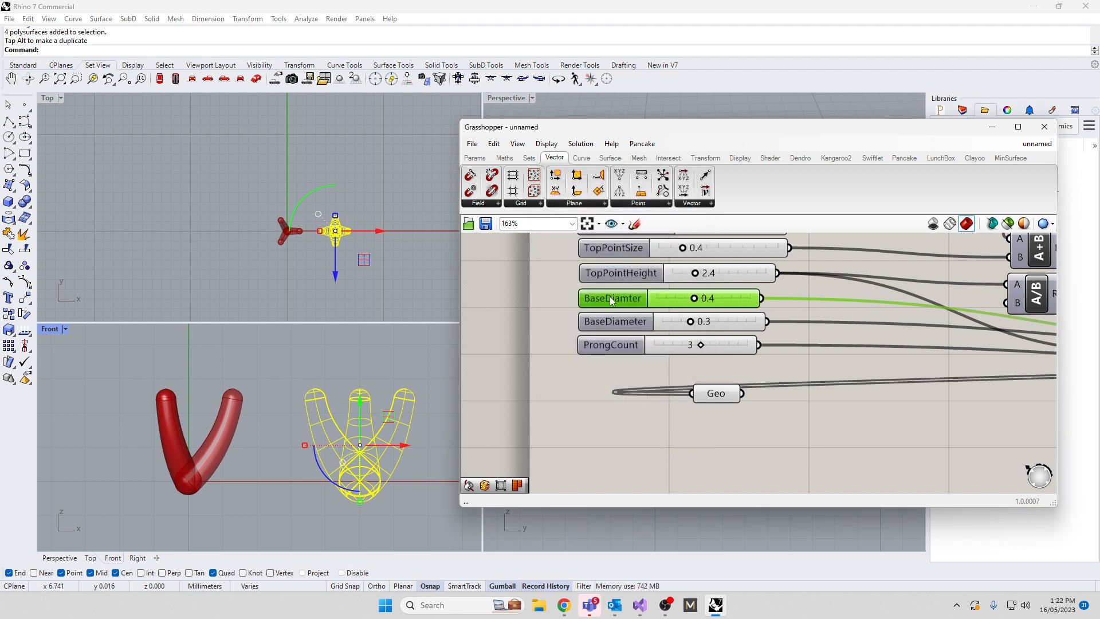
# - Rename the BaseDiameter slider above ProngCount as TipDiameter
pyautogui.doubleClick(617, 320)
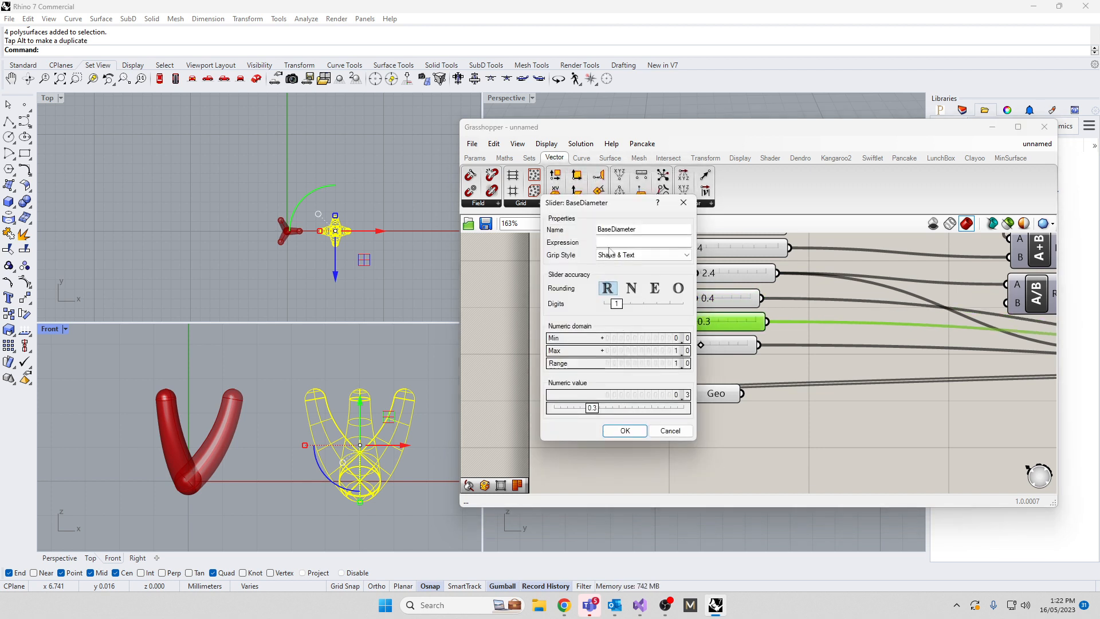
pyautogui.click(671, 430)
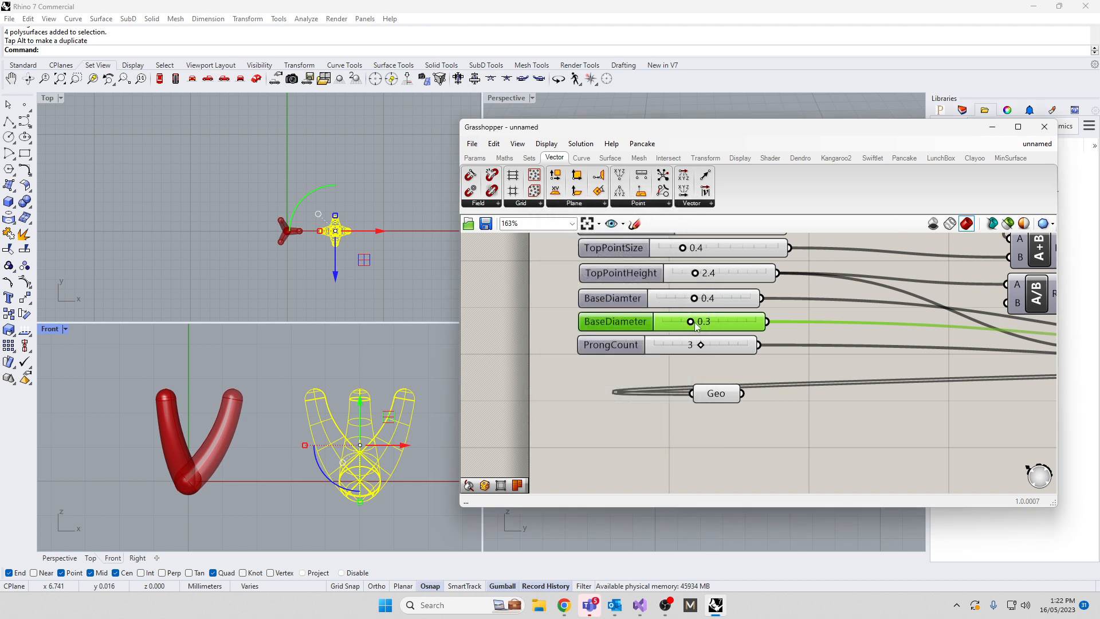
pyautogui.moveTo(693, 320)
pyautogui.mouseDown()
pyautogui.moveTo(719, 321)
pyautogui.moveTo(692, 321)
pyautogui.mouseUp()
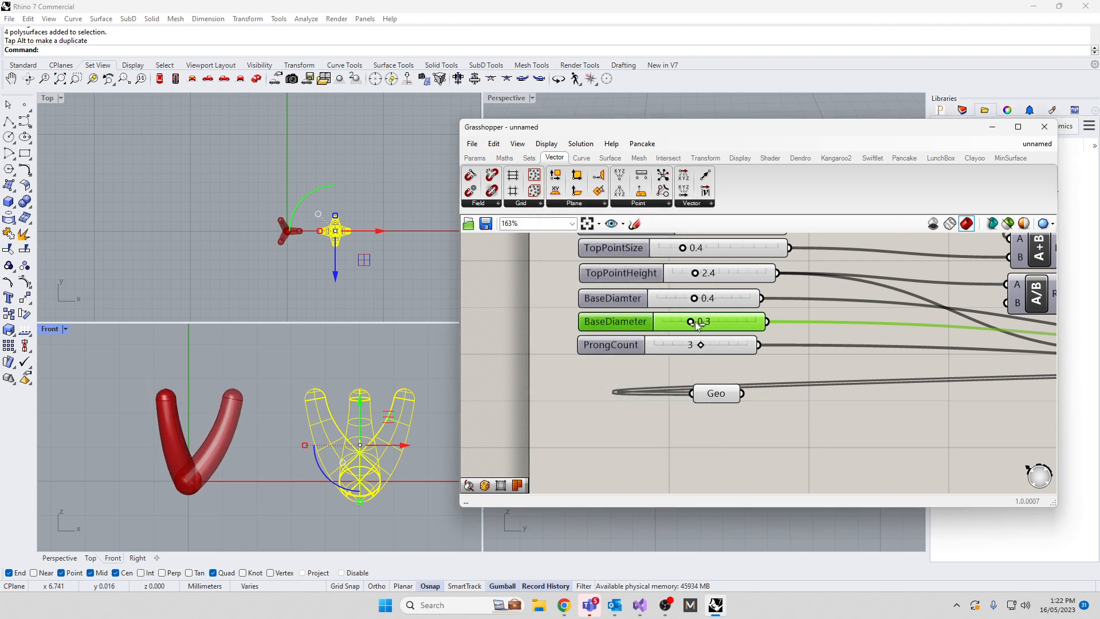
pyautogui.doubleClick(631, 321)
pyautogui.moveTo(624, 232); pyautogui.dragTo(556, 232)
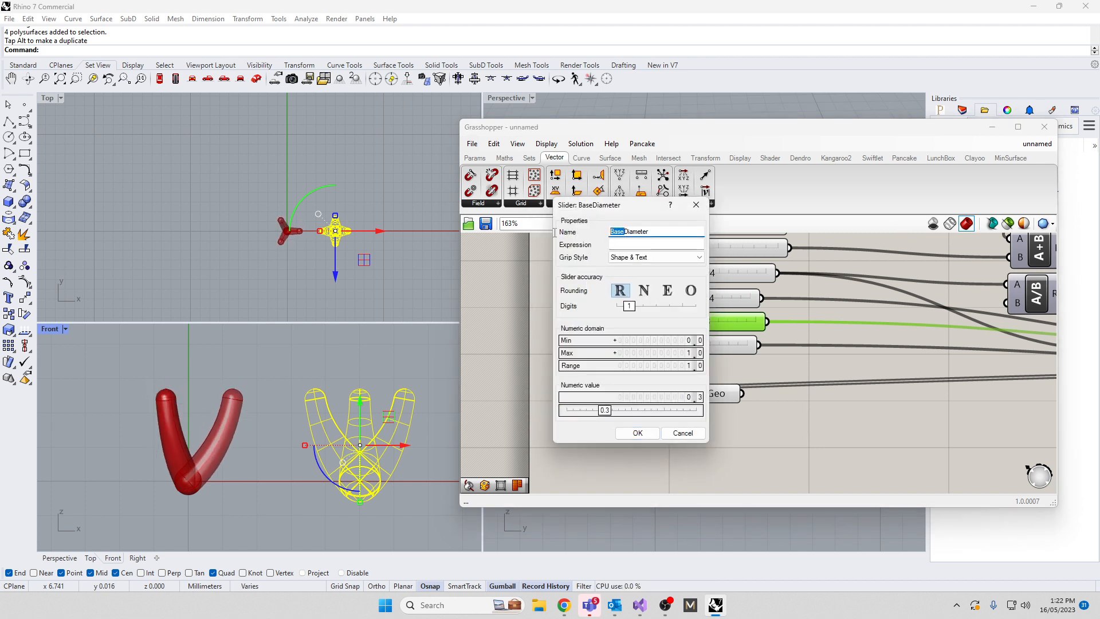
pyautogui.write('Tip')
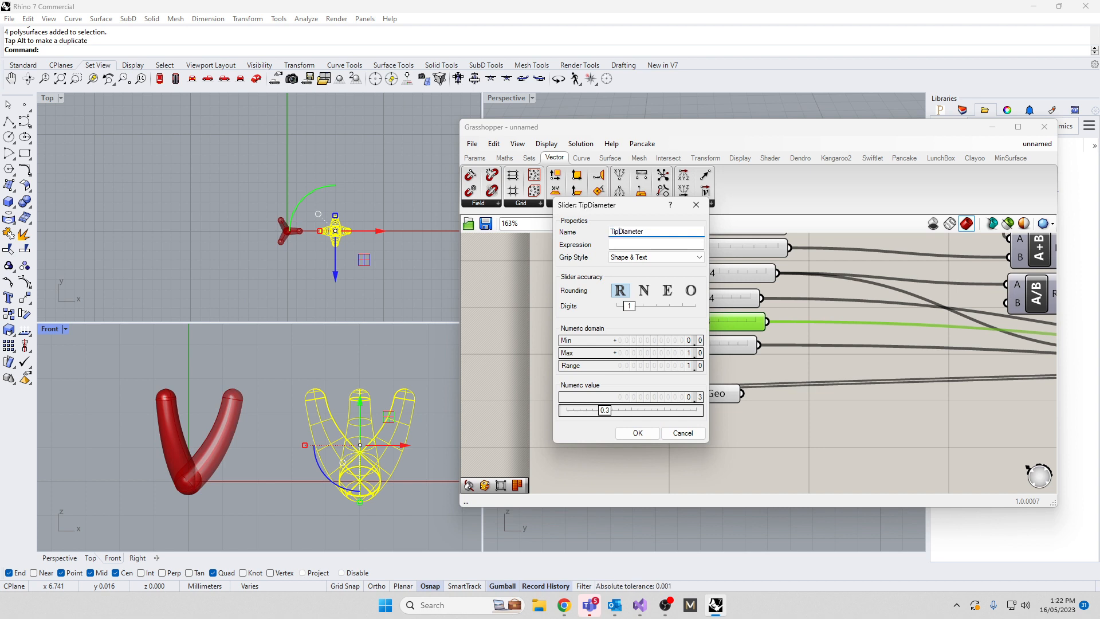
pyautogui.click(638, 433)
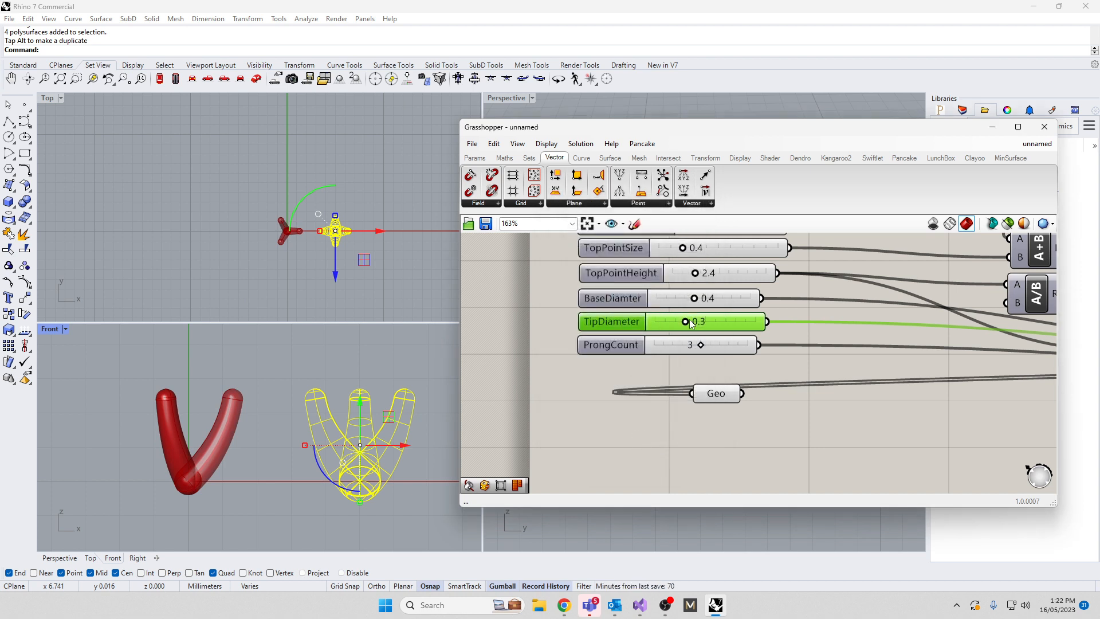
# - Set TipDiameter to 0.4, ProngCount to 6, TopPointHeight to 4.4 and TopPointSize to 2.0
pyautogui.moveTo(686, 323); pyautogui.dragTo(762, 346)
pyautogui.scroll(3, 281, 232)
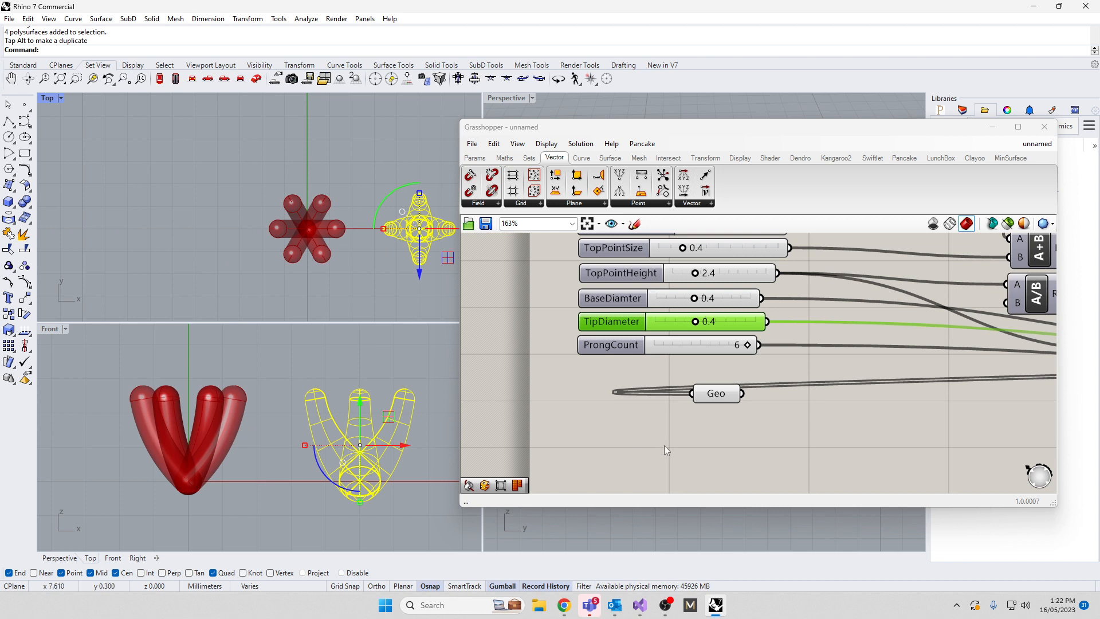
pyautogui.scroll(-1, 665, 446)
pyautogui.moveTo(691, 299); pyautogui.dragTo(706, 302)
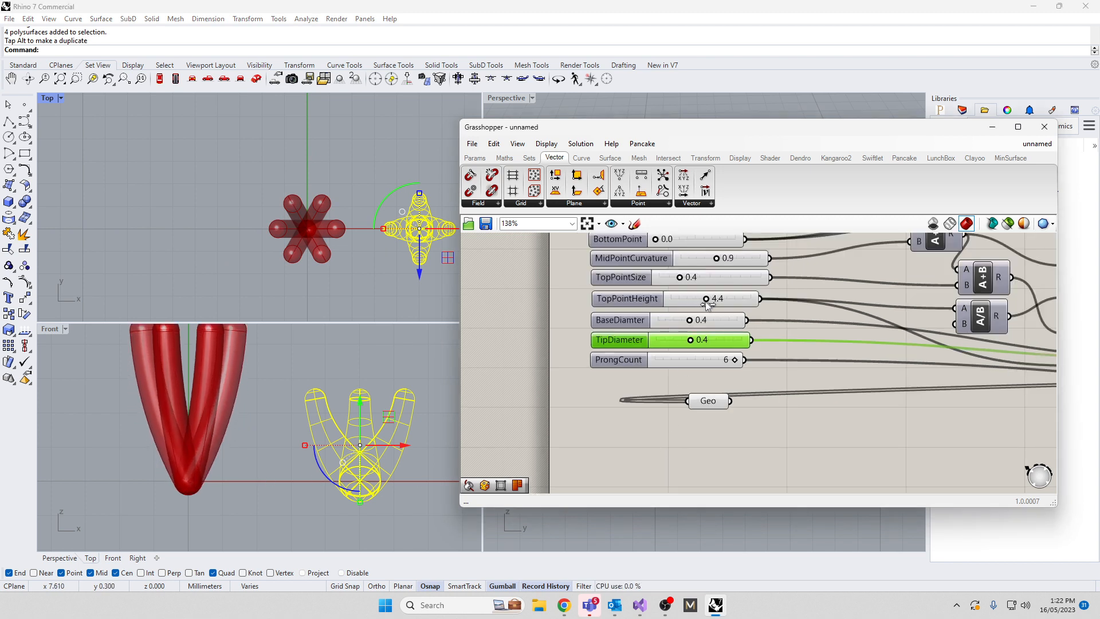
pyautogui.moveTo(525, 328); pyautogui.dragTo(558, 386, button='right')
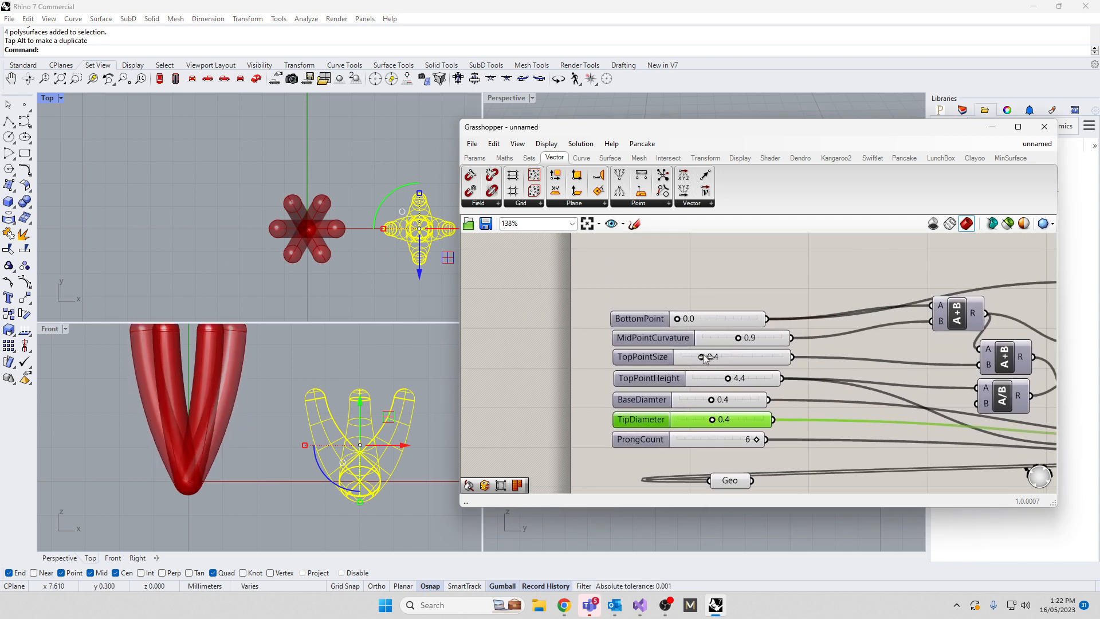
pyautogui.moveTo(708, 358); pyautogui.dragTo(792, 383)
pyautogui.scroll(-6, 229, 488)
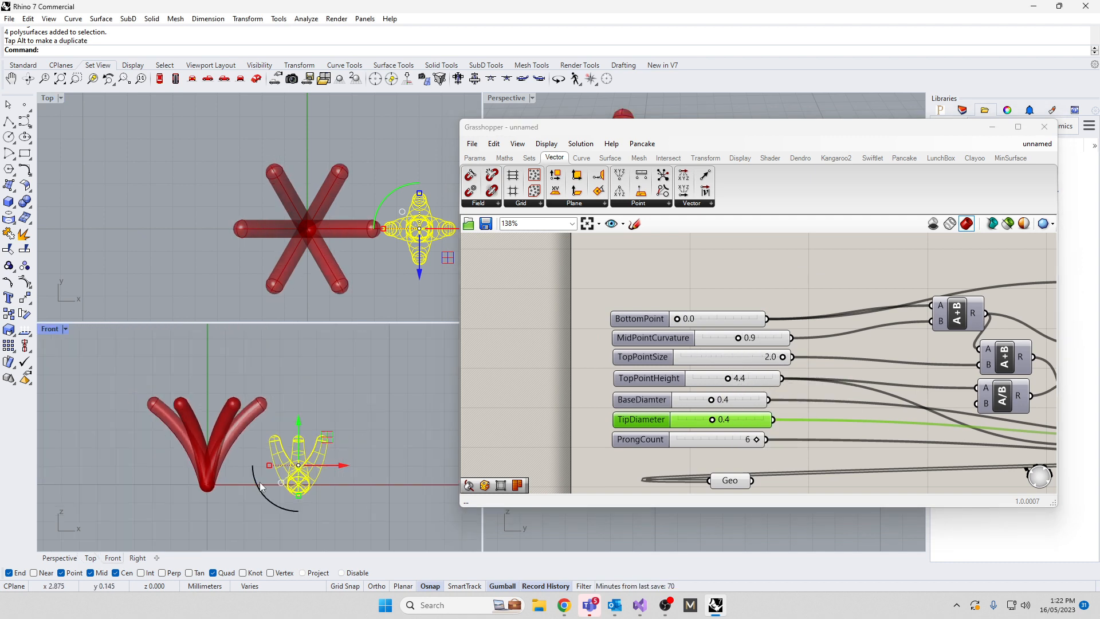